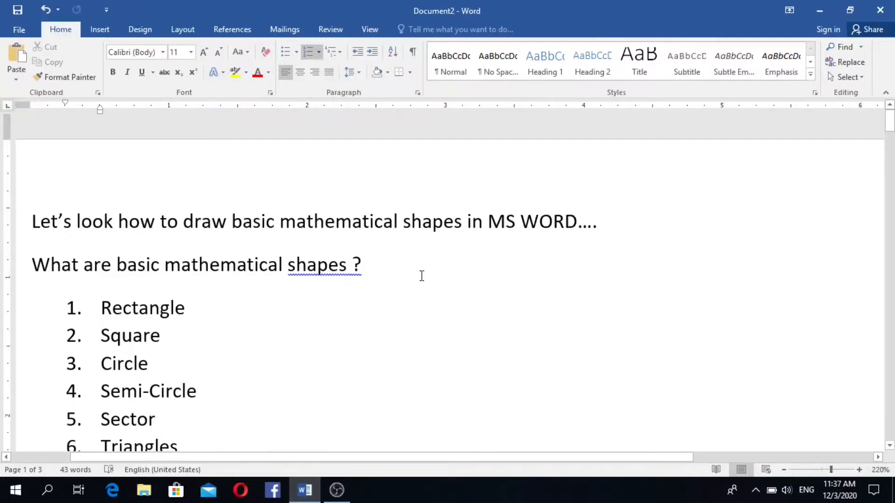
- Draw a 1.01" by 1.88" rectangle to the right of the numbered shapes list
scroll(396, 272, down, 3)
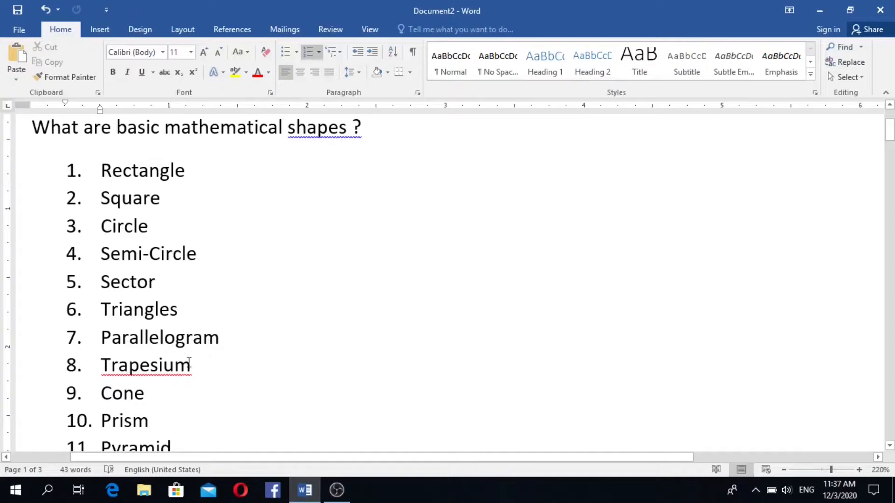
scroll(230, 376, down, 2)
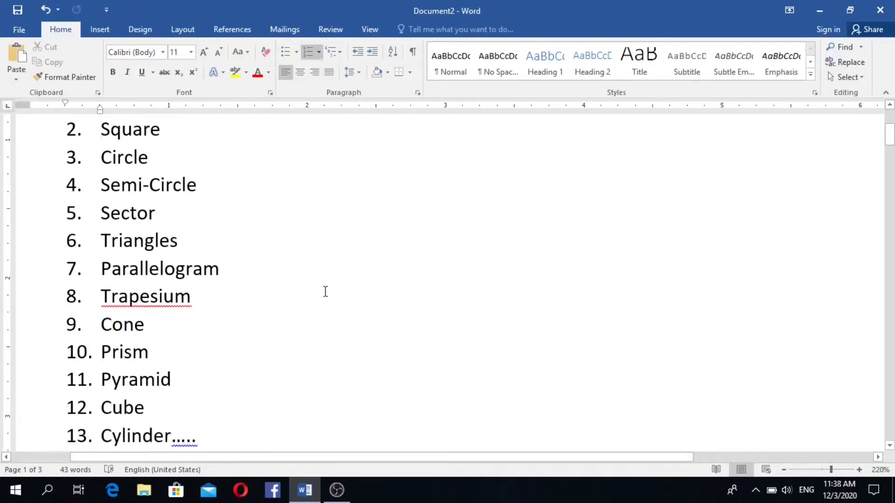
scroll(325, 298, down, 2)
scroll(331, 305, up, 6)
scroll(332, 305, up, 2)
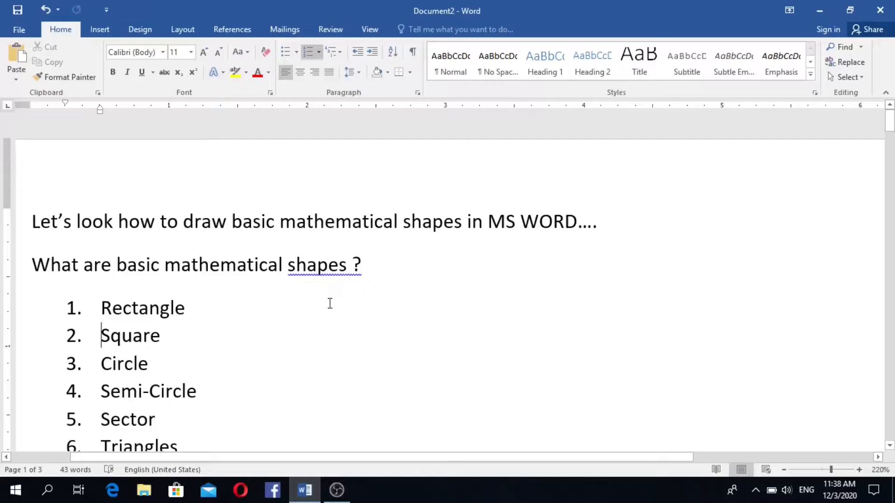
click(102, 33)
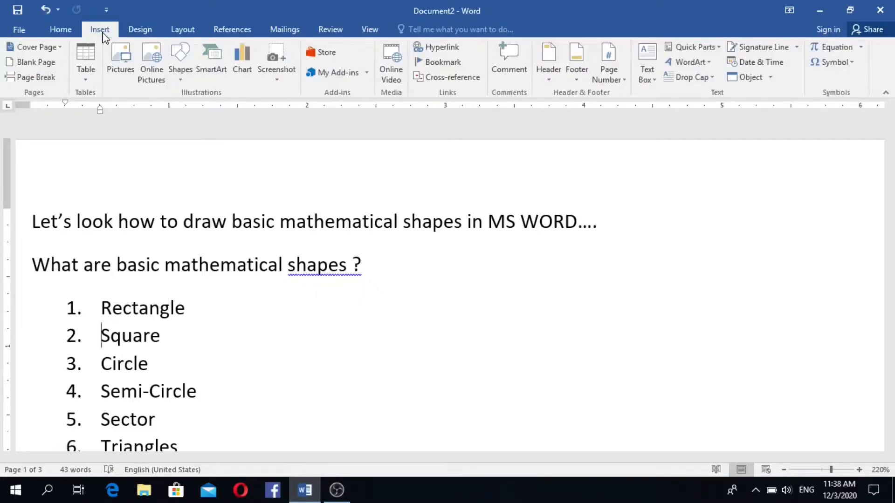
click(180, 60)
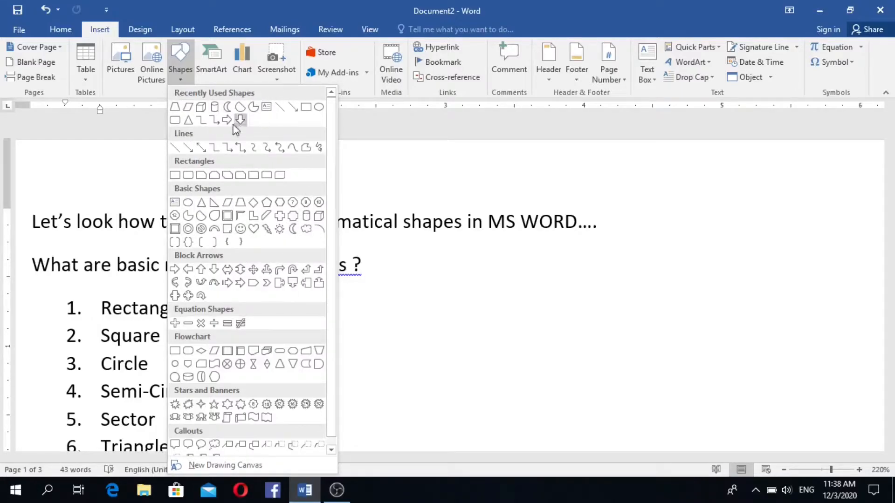
click(306, 108)
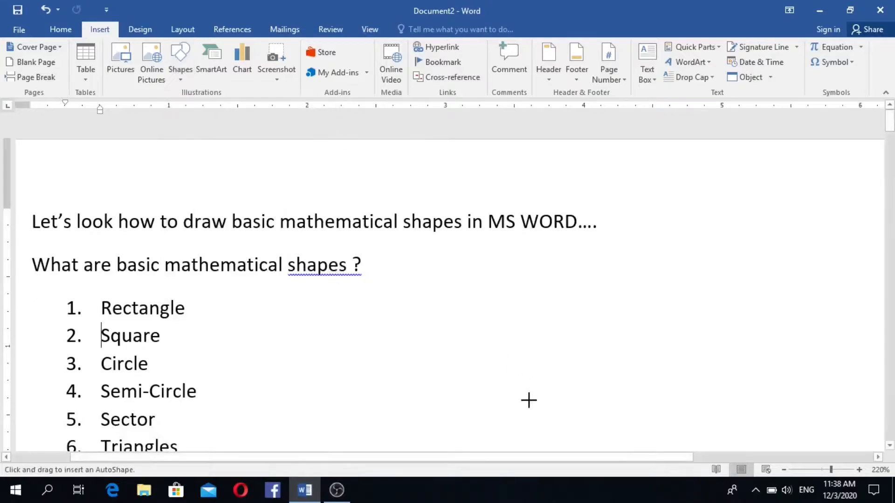
scroll(373, 316, down, 1)
mouse_move(333, 243)
mouse_down()
mouse_move(555, 343)
mouse_move(593, 383)
mouse_up()
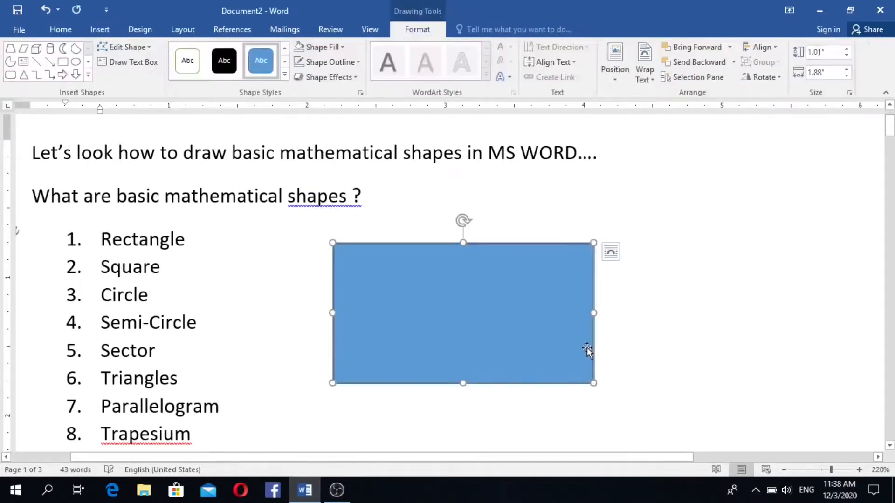
scroll(580, 349, down, 2)
scroll(566, 345, up, 1)
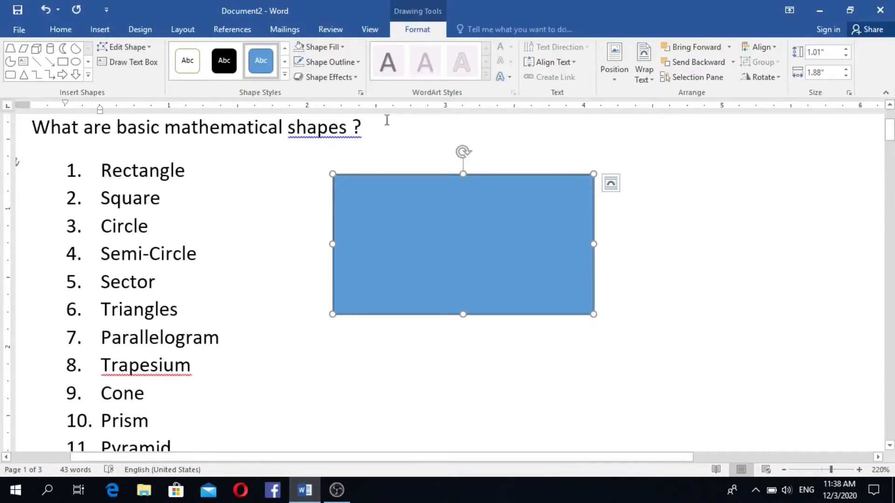
- Give the rectangle No Fill and a black ½ pt outline
click(343, 48)
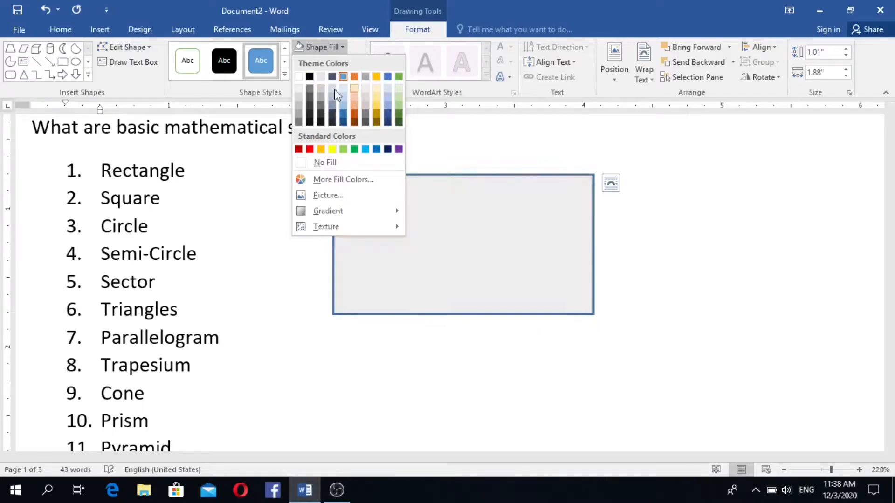
click(306, 163)
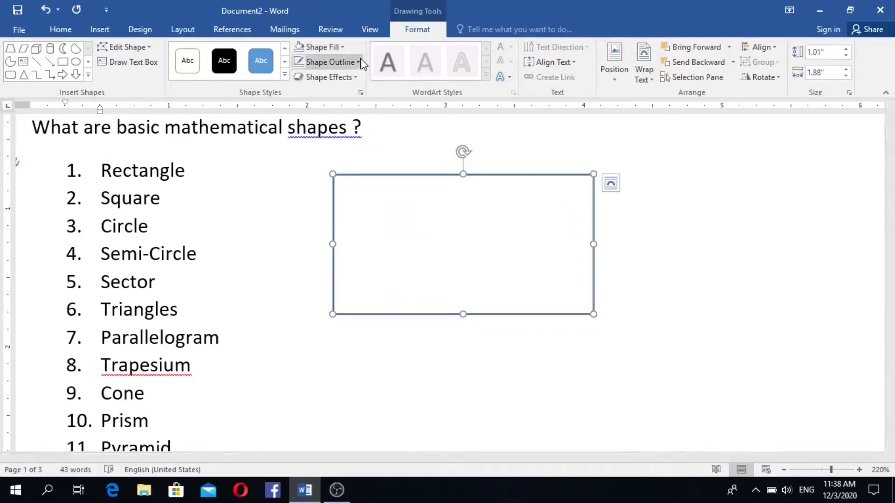
click(334, 63)
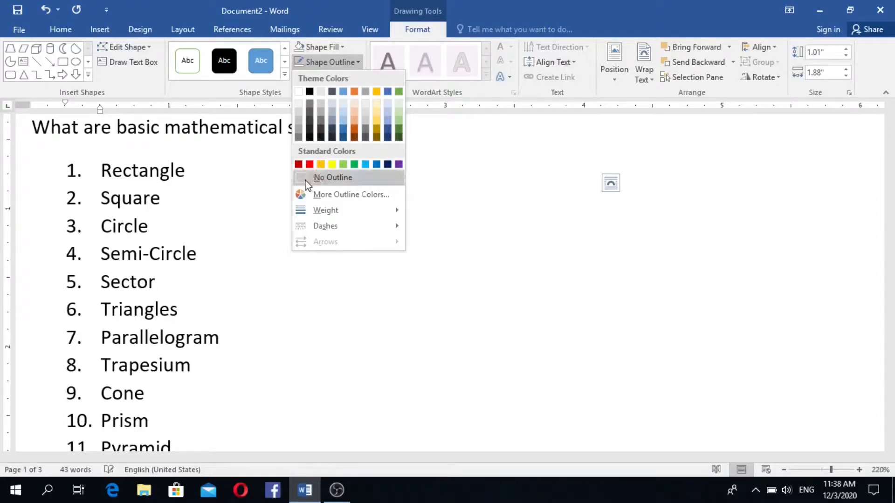
click(309, 91)
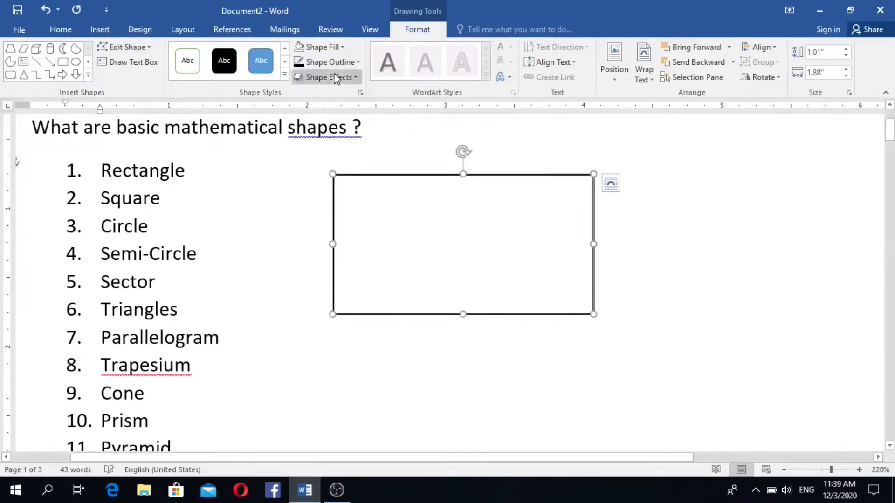
click(358, 64)
mouse_move(331, 211)
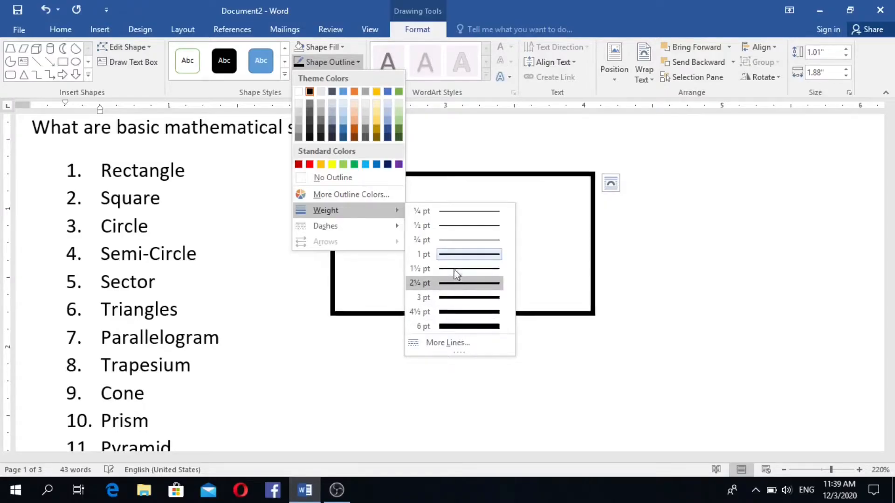
click(448, 228)
click(491, 238)
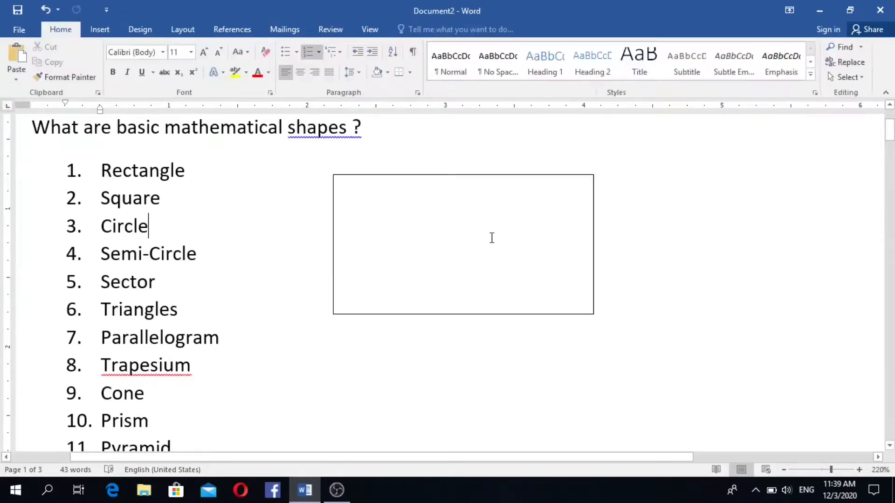
scroll(640, 251, up, 2)
scroll(577, 241, down, 6)
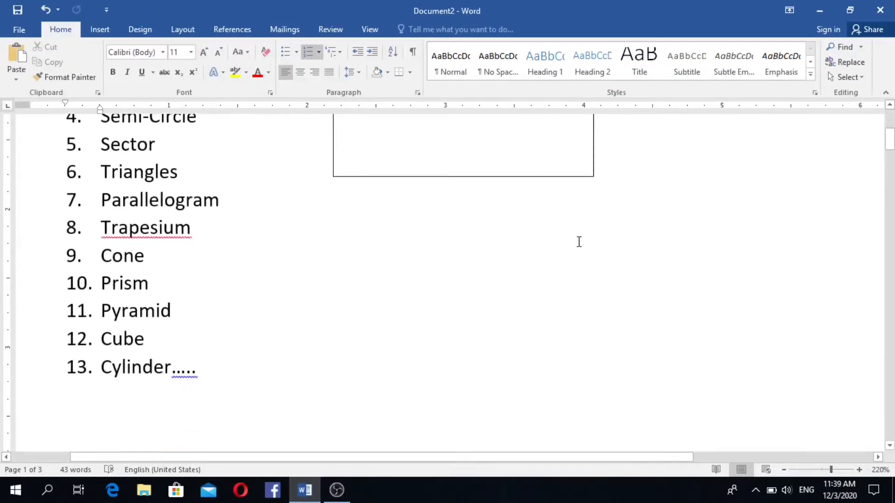
scroll(577, 242, up, 4)
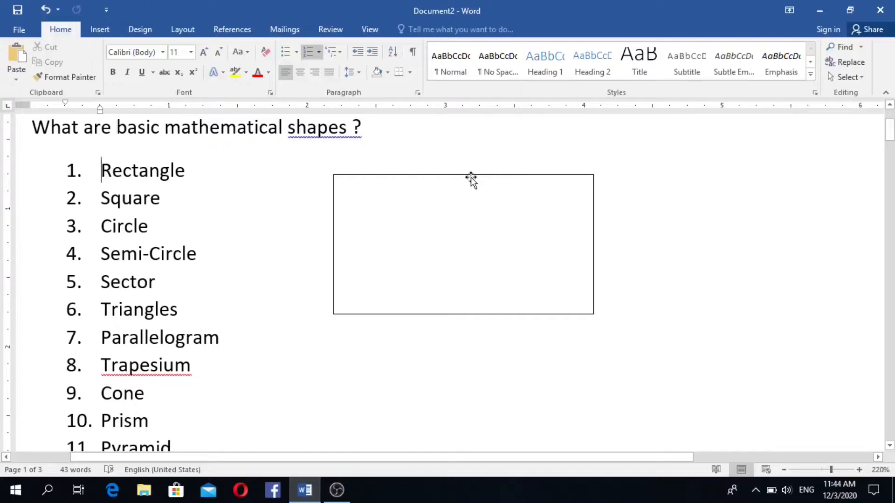
- Place a copy of the outlined rectangle to its right and narrow the copy's width into a square
mouse_move(480, 175)
mouse_down()
mouse_move(588, 199)
mouse_move(741, 176)
mouse_up()
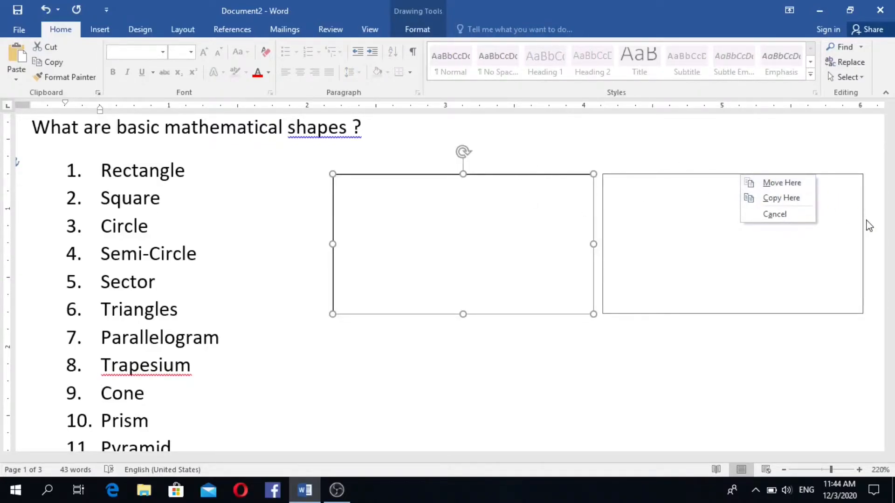
click(798, 200)
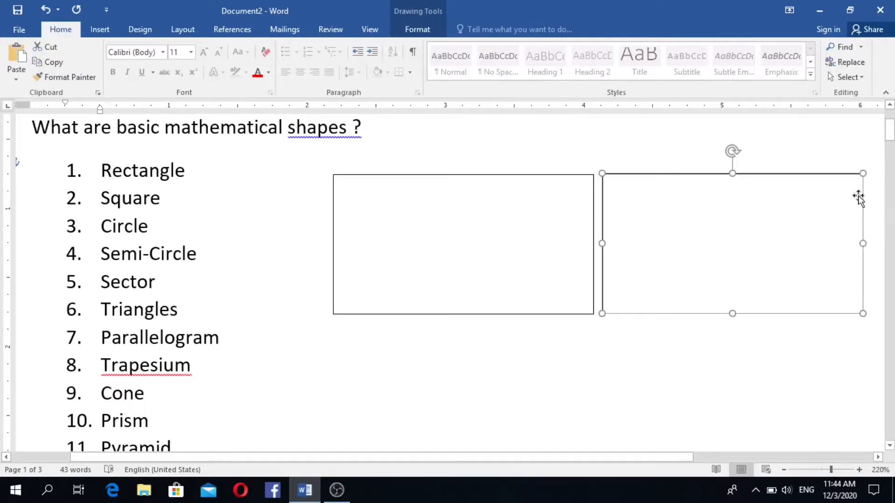
drag(863, 243, 750, 241)
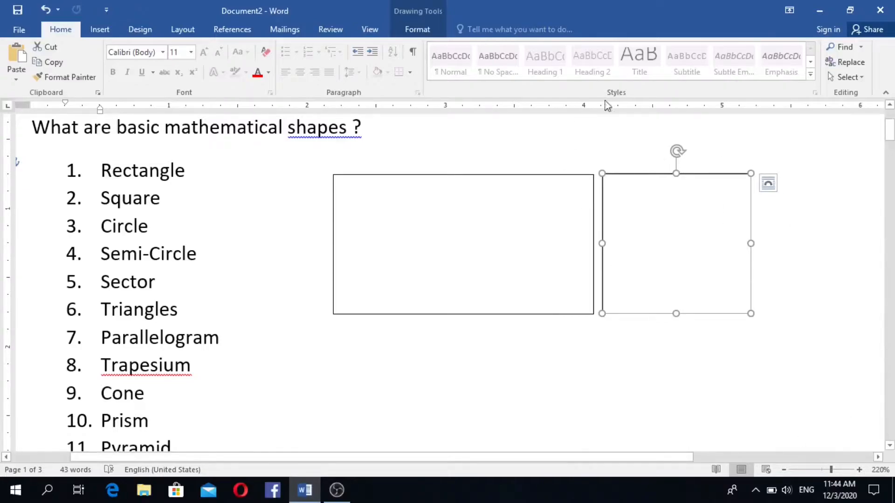
click(699, 241)
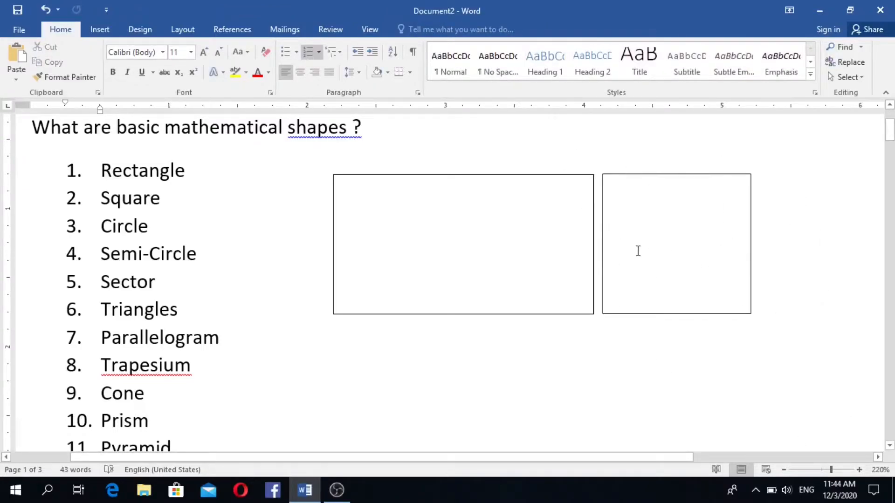
scroll(633, 258, down, 1)
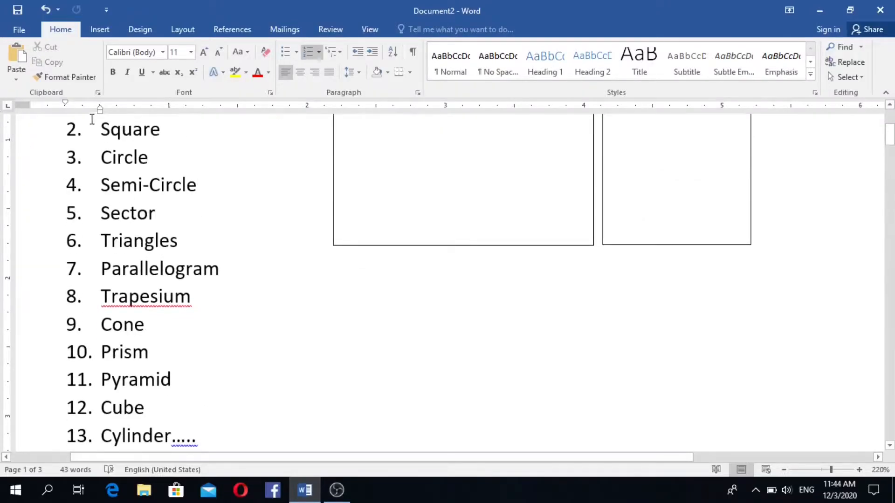
- Draw an oval below the two rectangles and widen it into a 1.44" by 1.46" circle
click(99, 29)
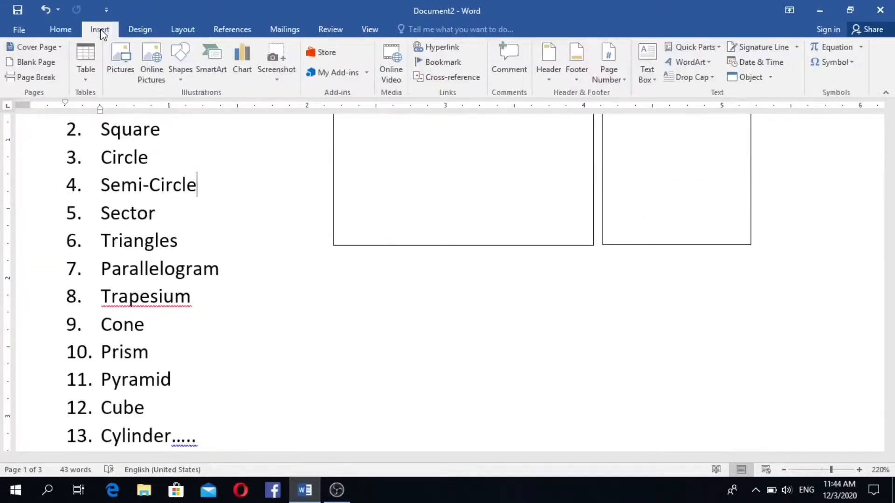
click(181, 80)
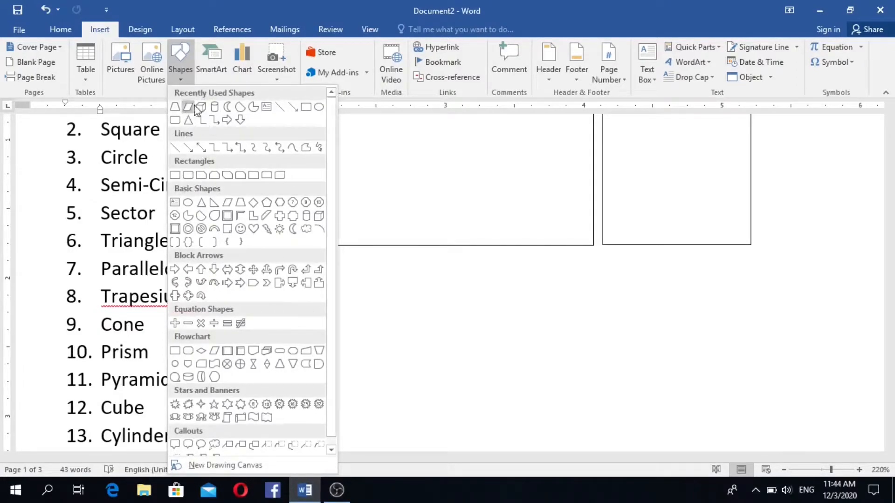
click(319, 108)
mouse_move(377, 313)
mouse_down()
mouse_move(445, 418)
mouse_move(551, 426)
mouse_move(552, 447)
mouse_up()
scroll(538, 384, down, 1)
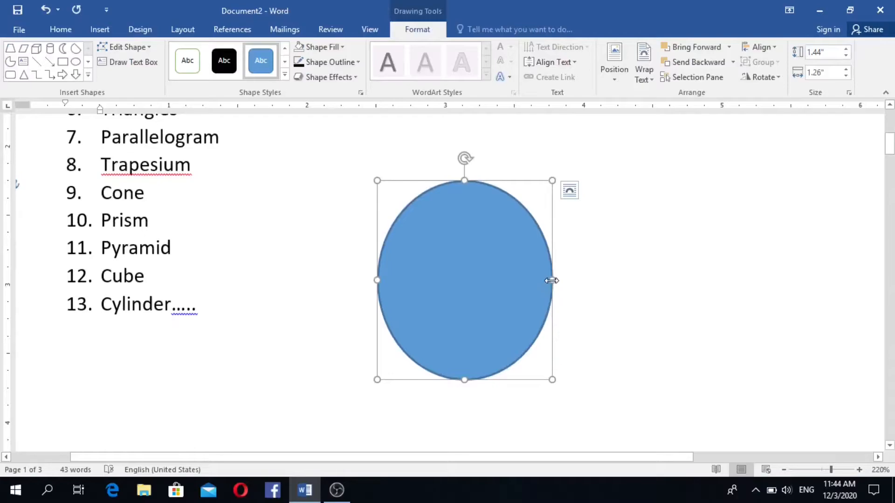
drag(551, 280, 580, 276)
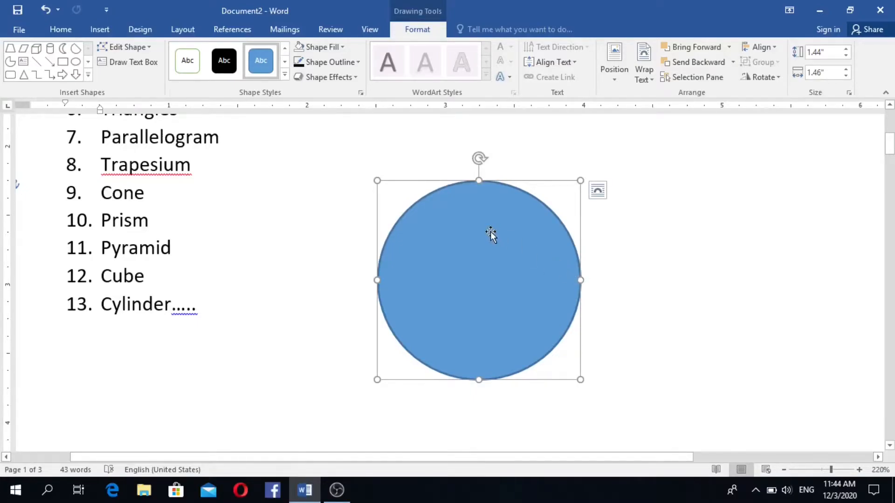
- Give the circle No Fill and a black ½ pt outline to match the rectangles
click(345, 48)
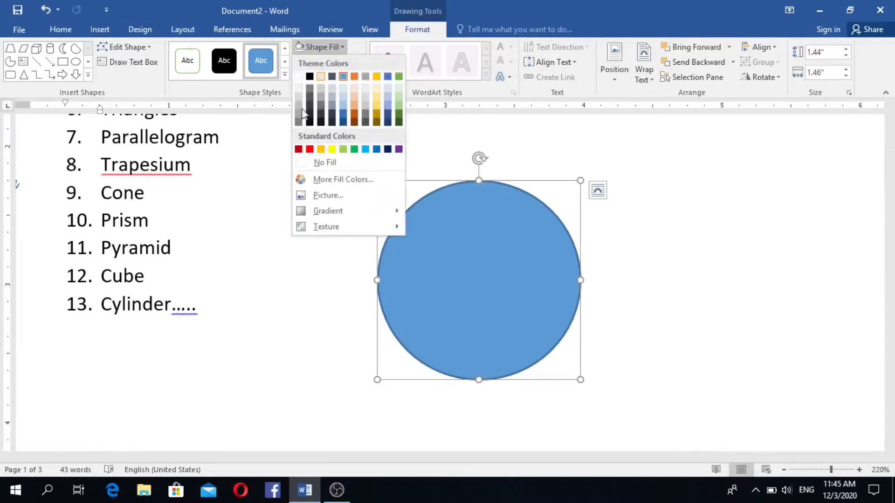
click(307, 162)
click(331, 63)
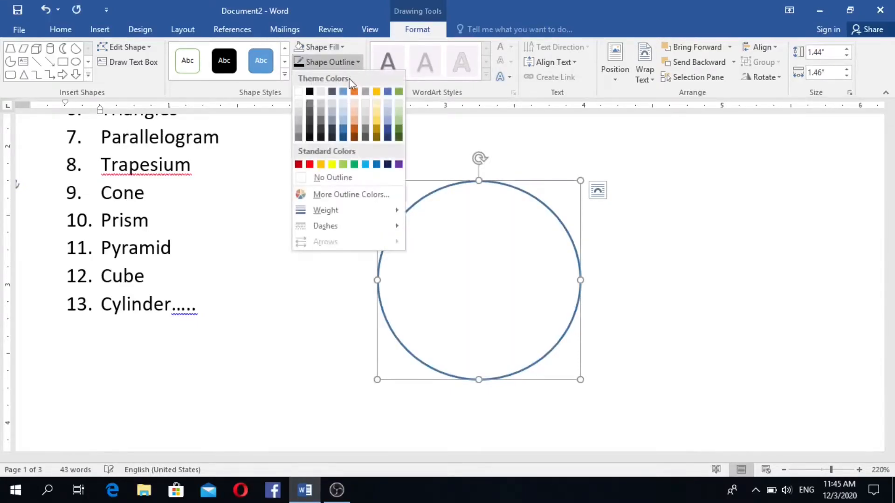
click(310, 91)
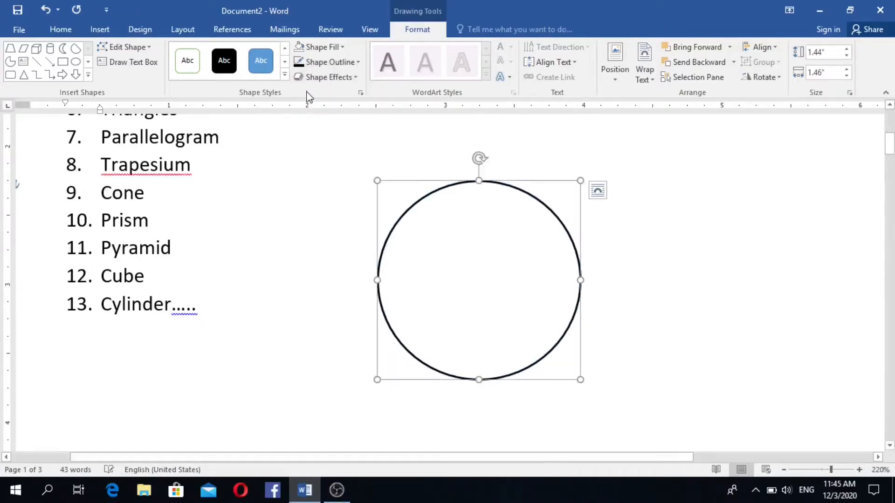
click(359, 64)
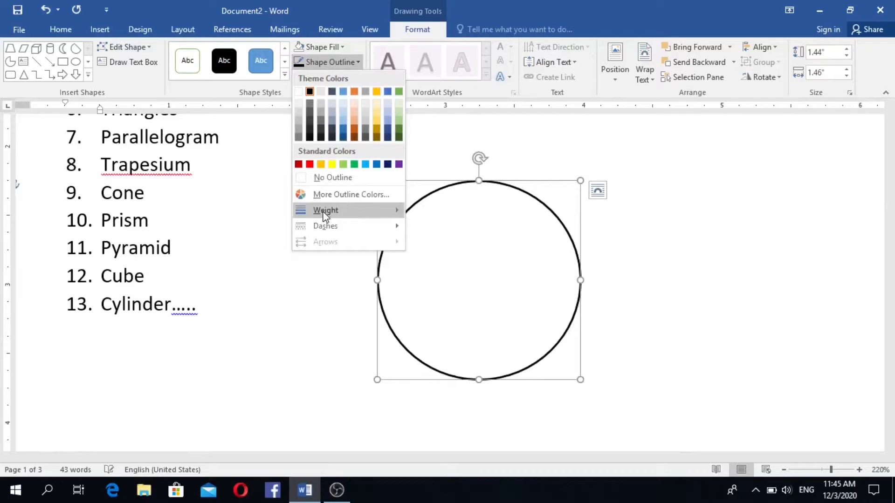
mouse_move(350, 211)
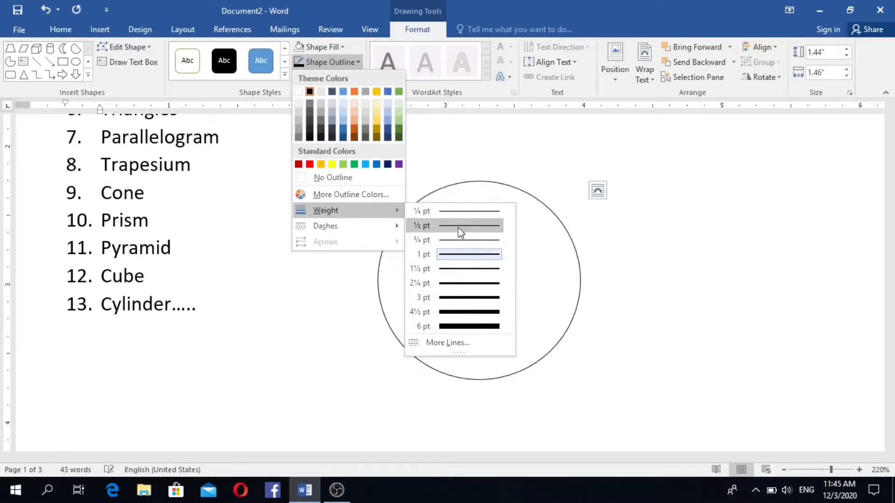
click(461, 226)
click(497, 262)
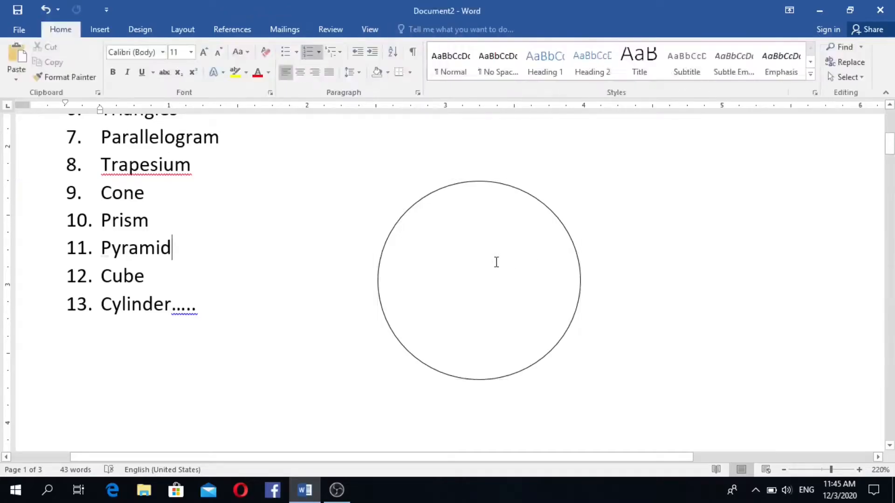
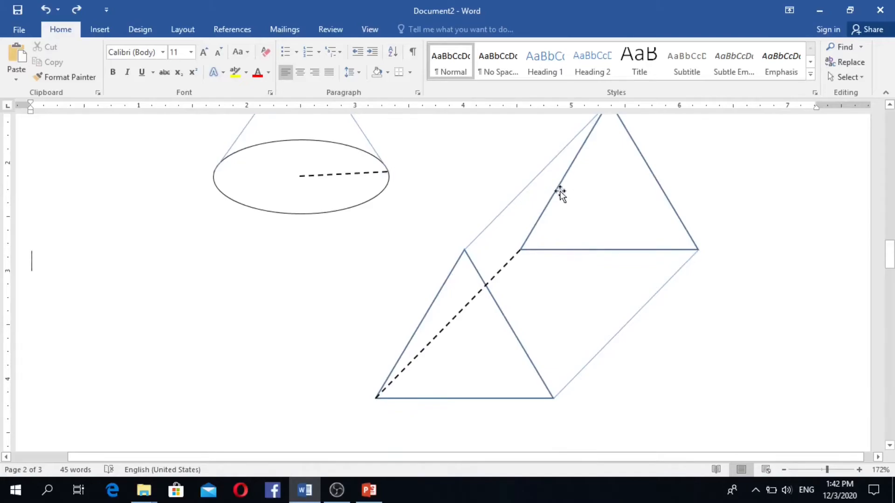
- Move the prism's upper back triangle over to the left margin
scroll(575, 193, up, 1)
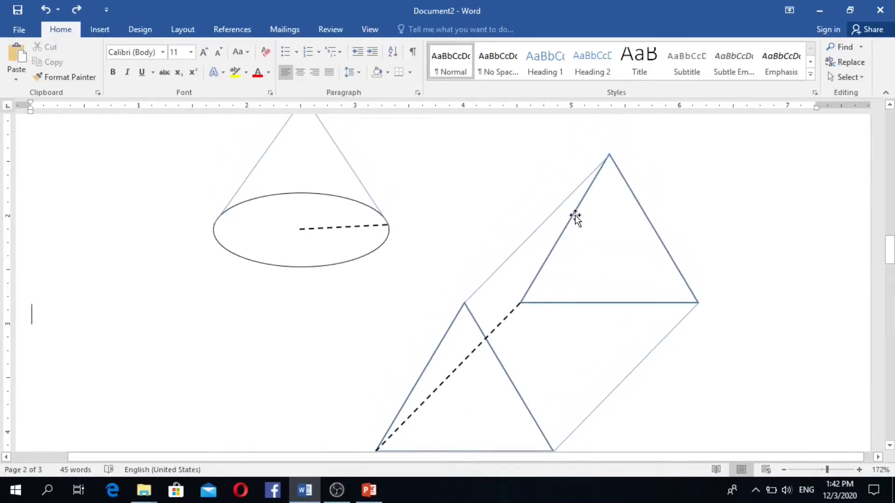
click(575, 216)
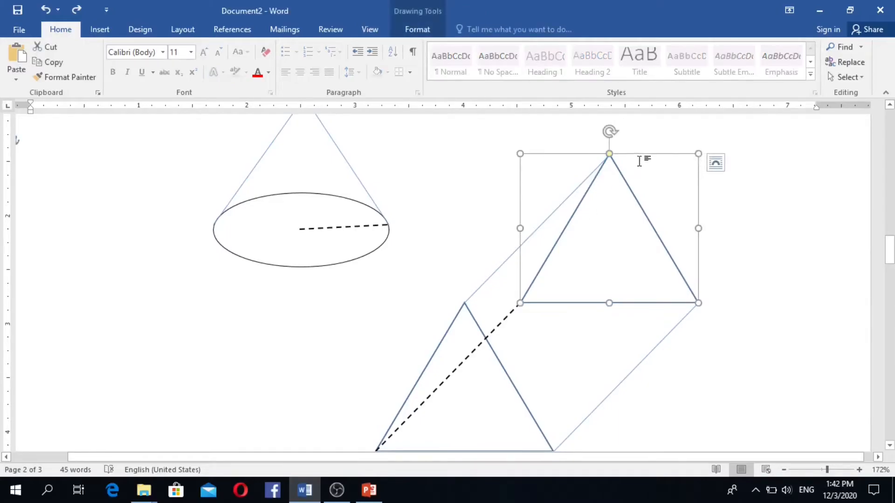
drag(642, 154, 141, 182)
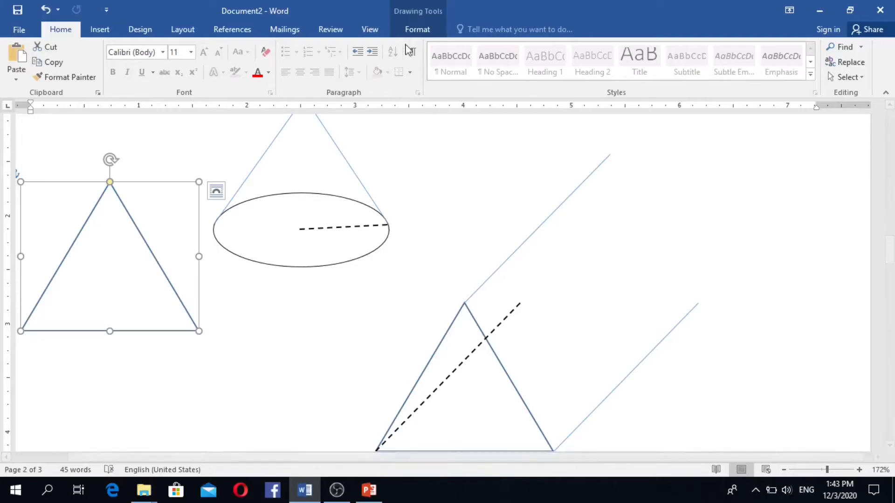
- Draw straight edges from the apex to both base points, then join the two base points
click(410, 28)
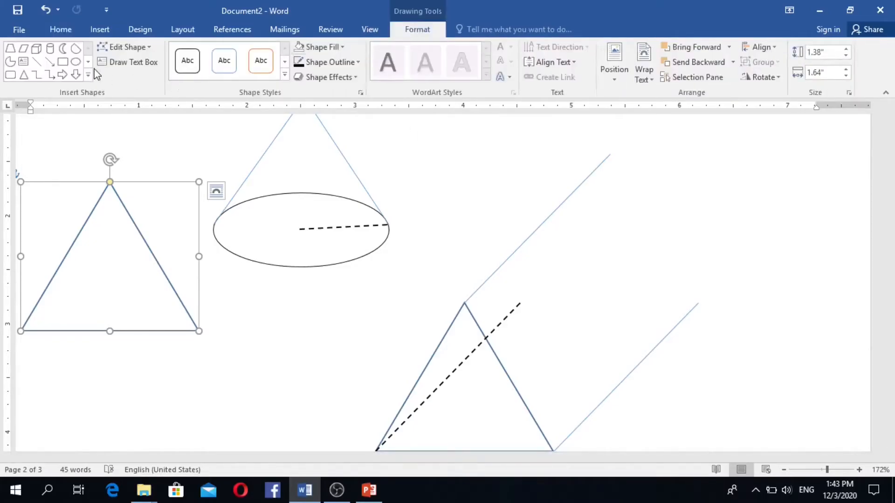
click(37, 64)
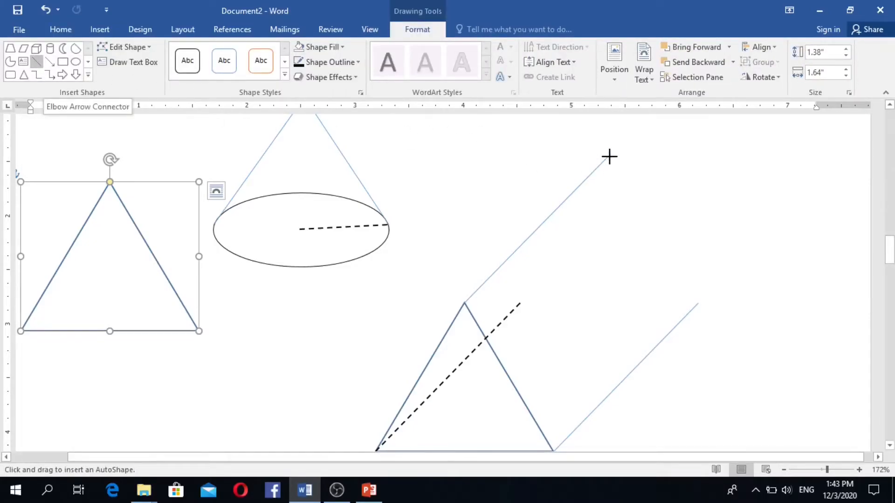
drag(609, 156, 521, 303)
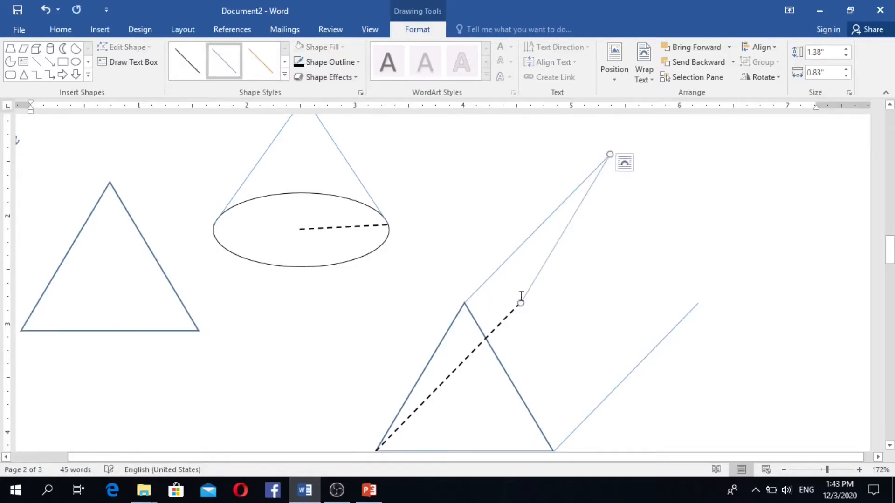
click(36, 61)
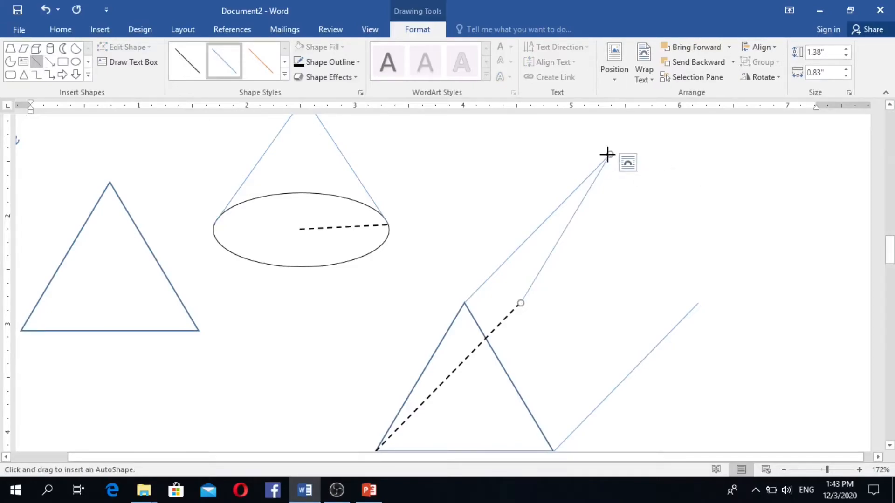
drag(609, 155, 698, 303)
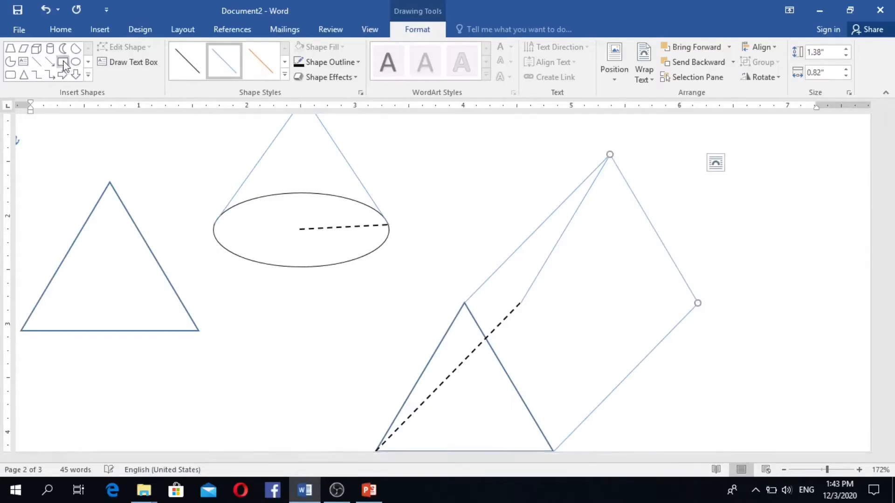
click(37, 62)
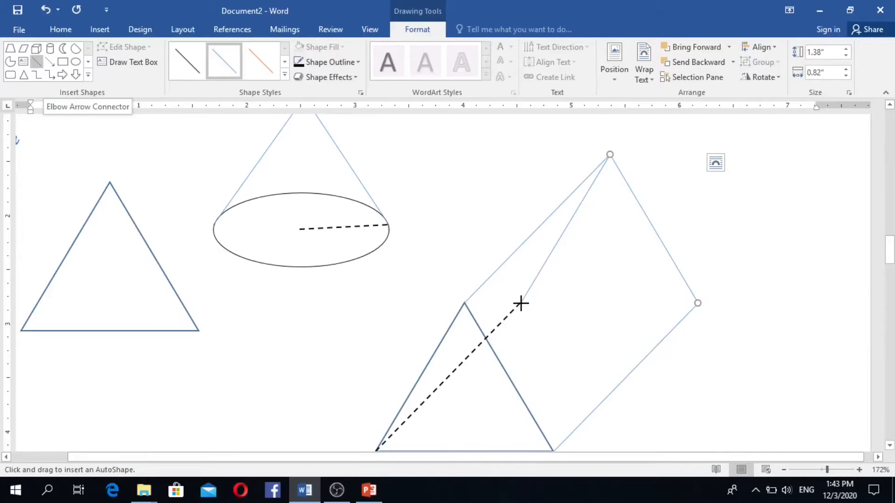
drag(521, 303, 698, 303)
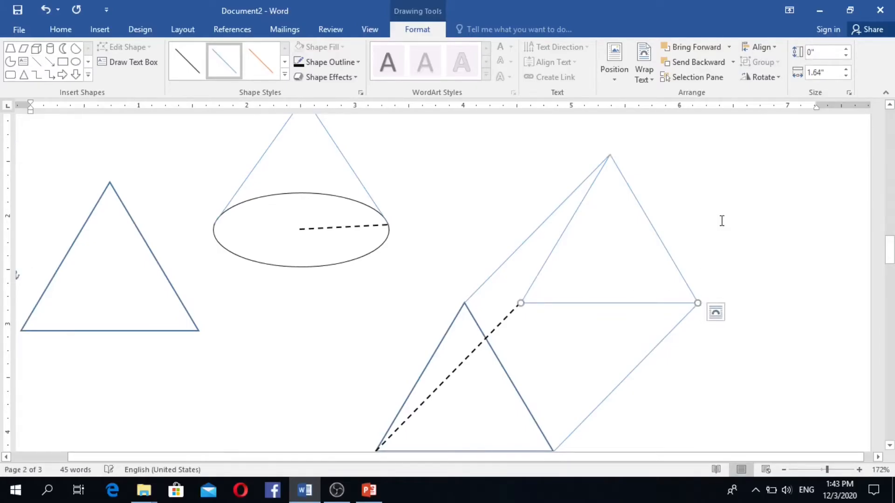
click(721, 220)
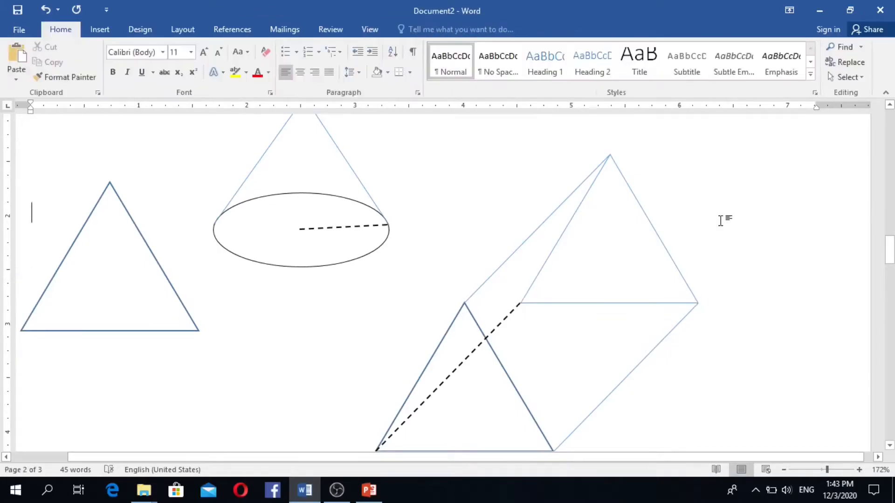
- Give the slanted hidden edge and the horizontal edge the first dashed line preset
click(564, 233)
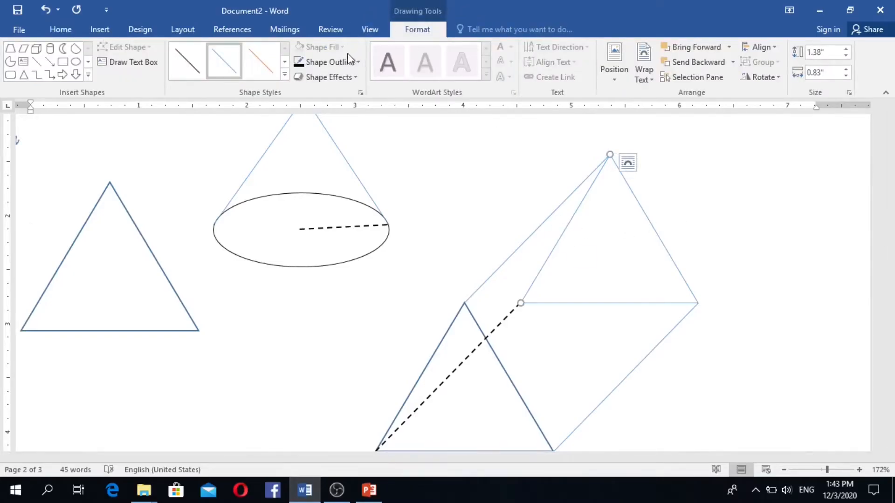
click(284, 75)
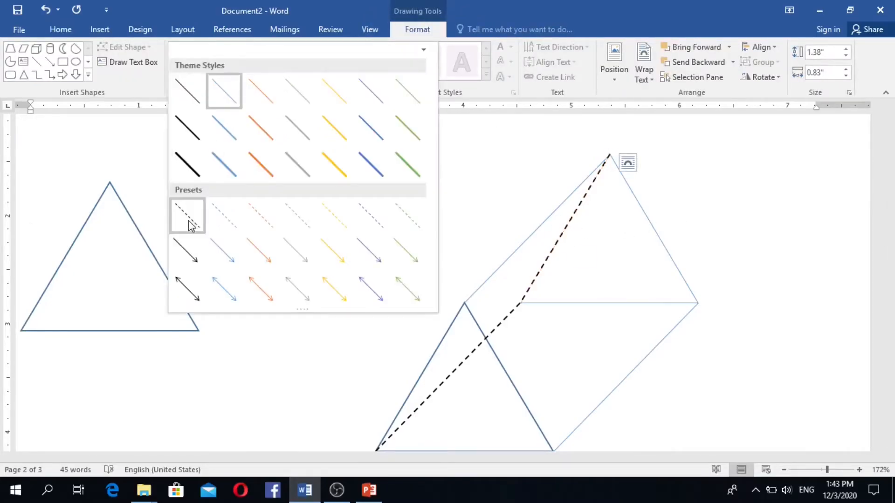
click(188, 217)
click(569, 306)
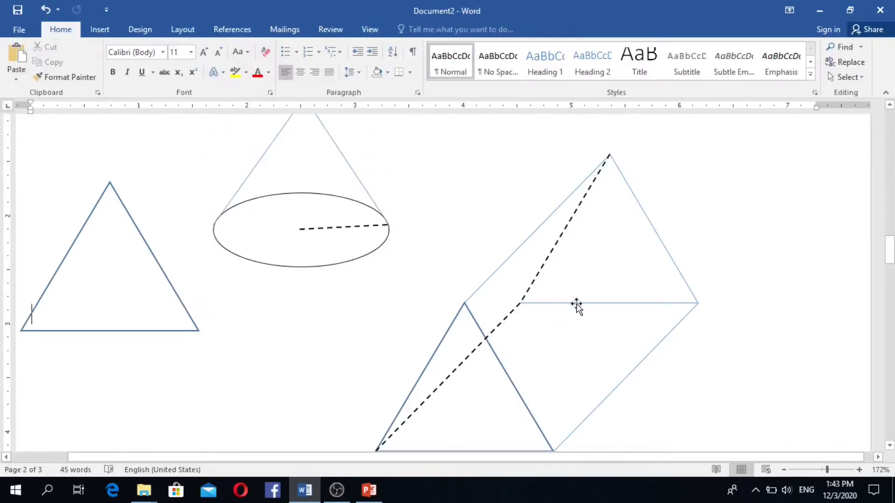
click(593, 303)
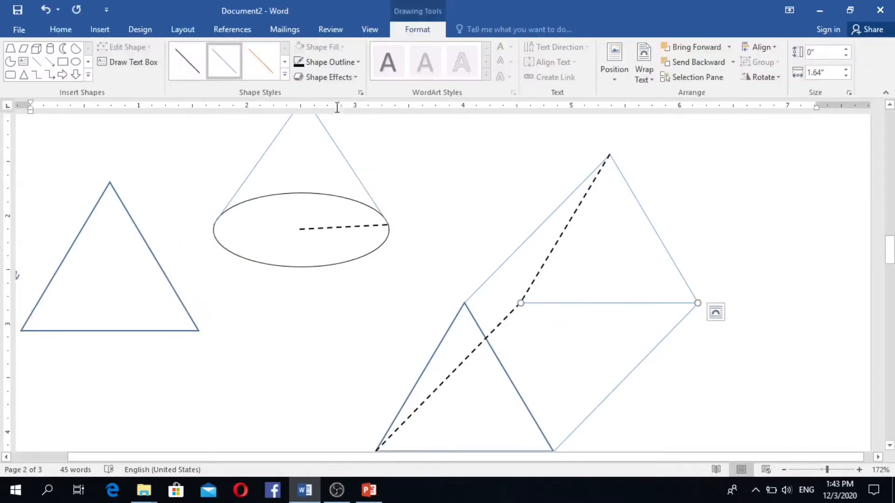
click(285, 76)
click(187, 216)
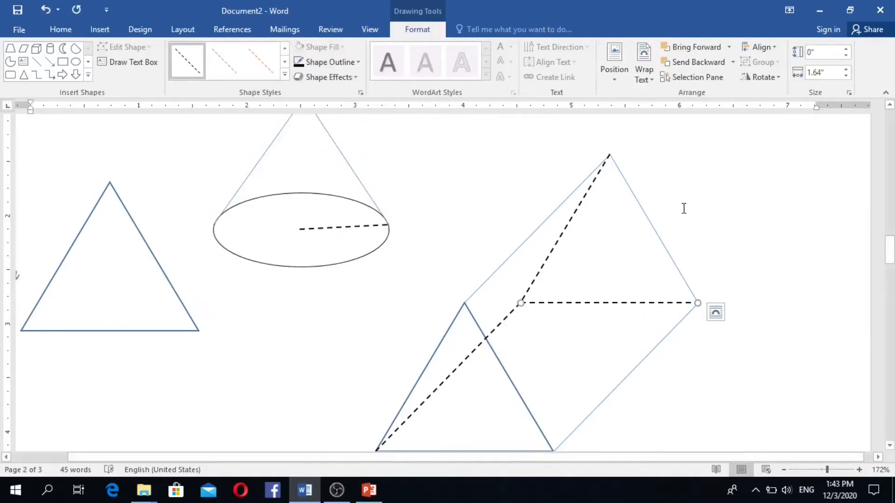
scroll(694, 228, down, 2)
click(726, 273)
- Scroll the document so the empty space on page 2 is in view
scroll(727, 274, up, 2)
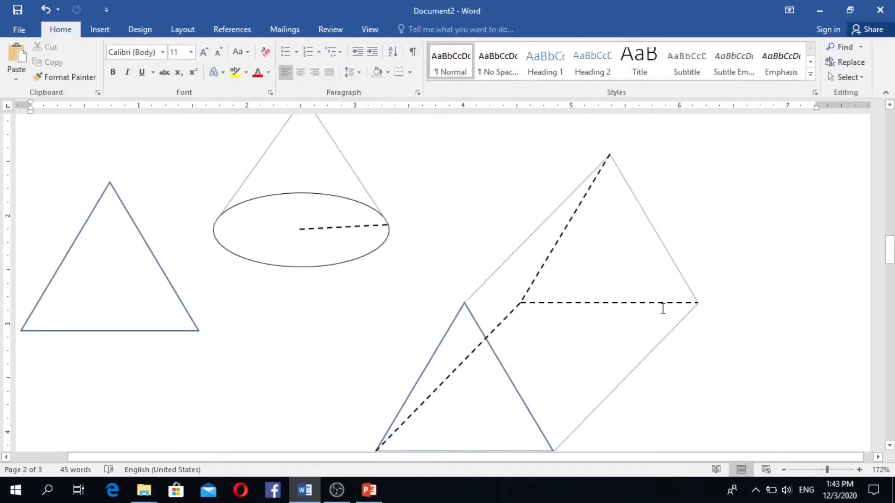
scroll(232, 193, up, 20)
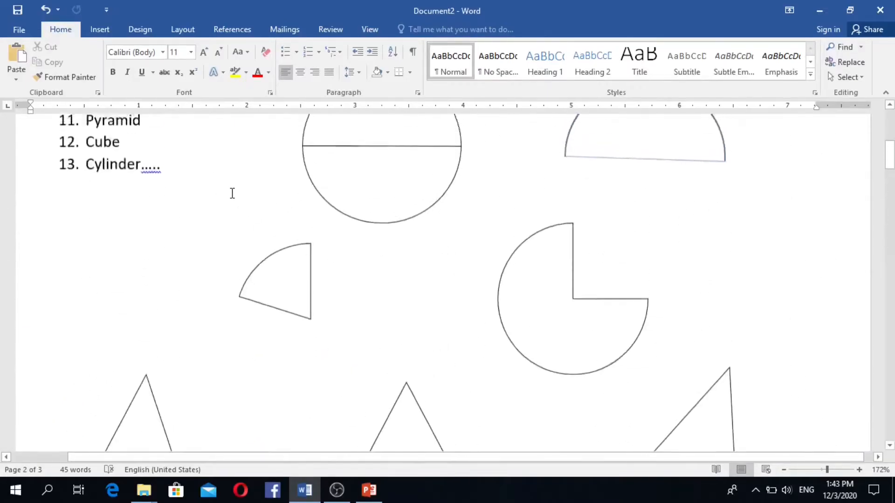
scroll(231, 192, up, 5)
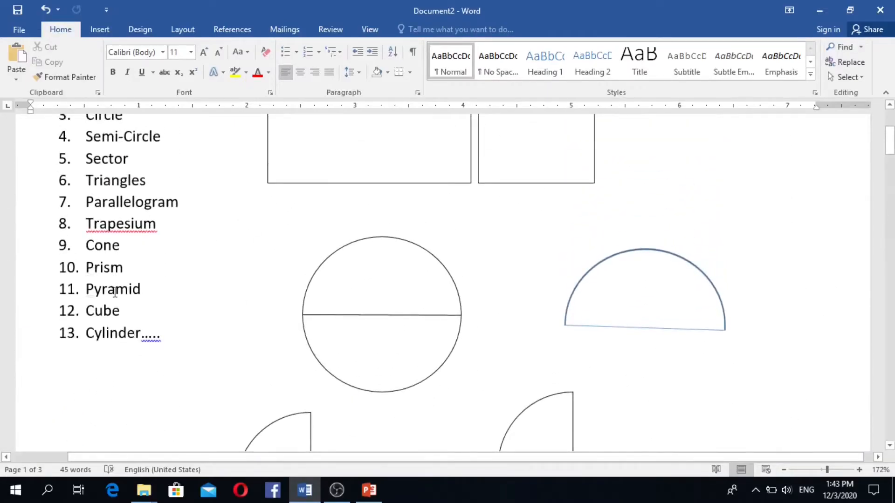
scroll(306, 281, down, 20)
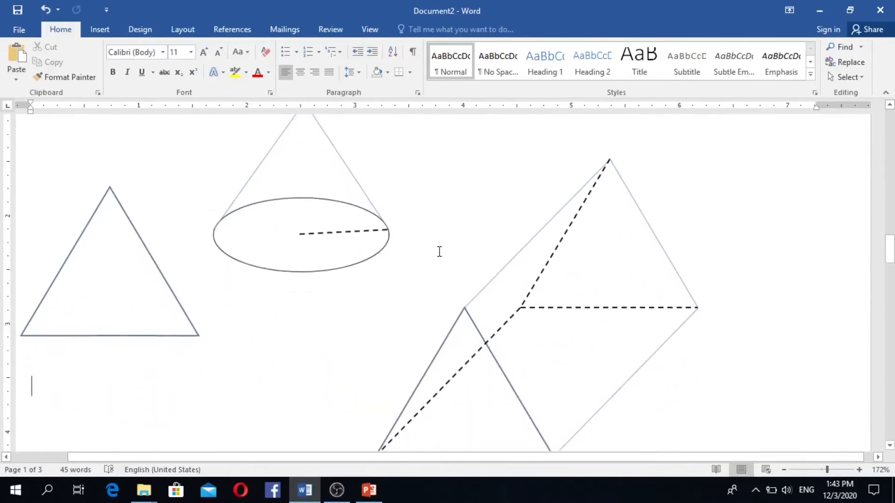
scroll(439, 252, down, 10)
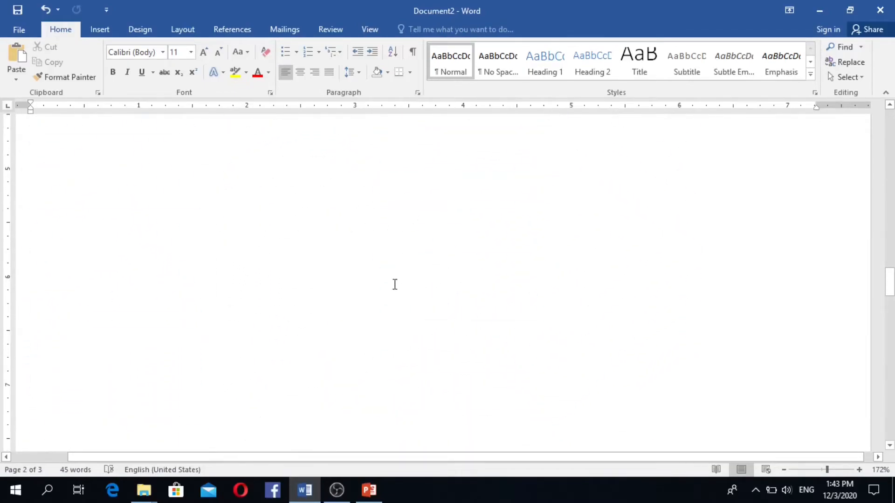
click(97, 33)
- Draw a rectangle on the blank area of page 2
click(179, 79)
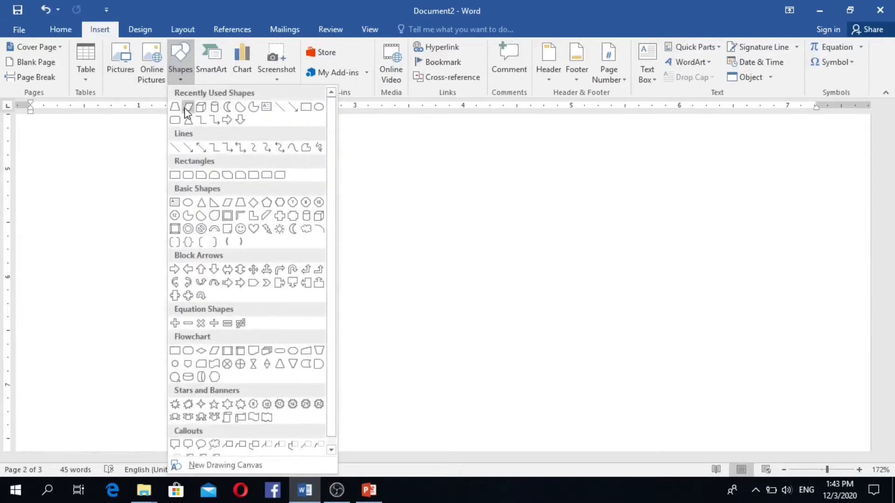
click(305, 114)
mouse_move(345, 261)
mouse_down()
mouse_move(503, 395)
mouse_move(537, 403)
mouse_move(522, 411)
mouse_move(547, 421)
mouse_up()
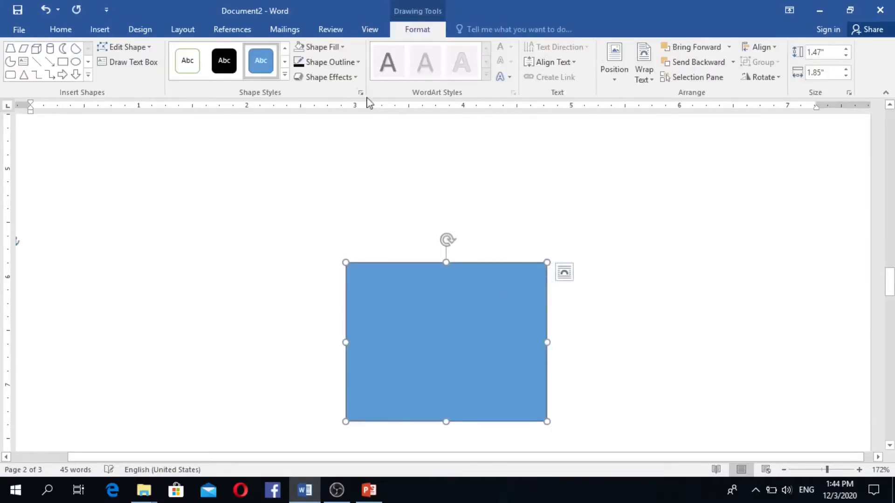
- Set the rectangle to No Fill with a black outline and adjust its weight
click(314, 47)
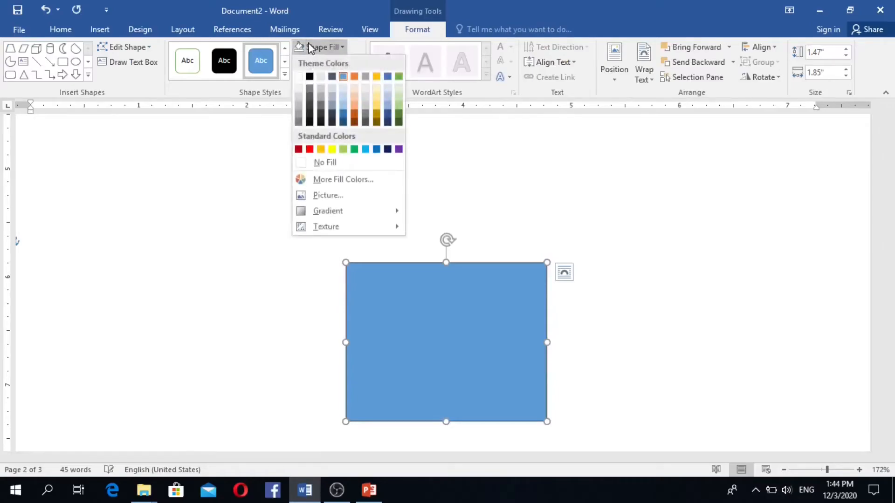
click(303, 162)
click(340, 62)
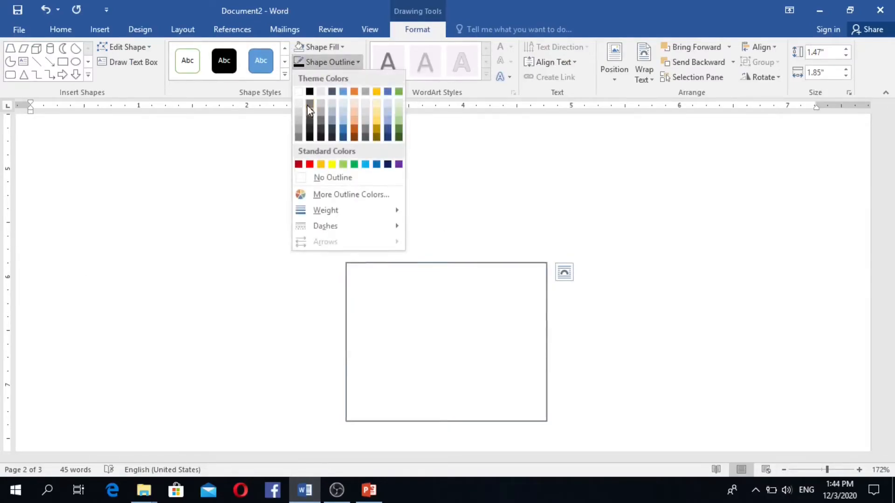
click(310, 91)
click(356, 63)
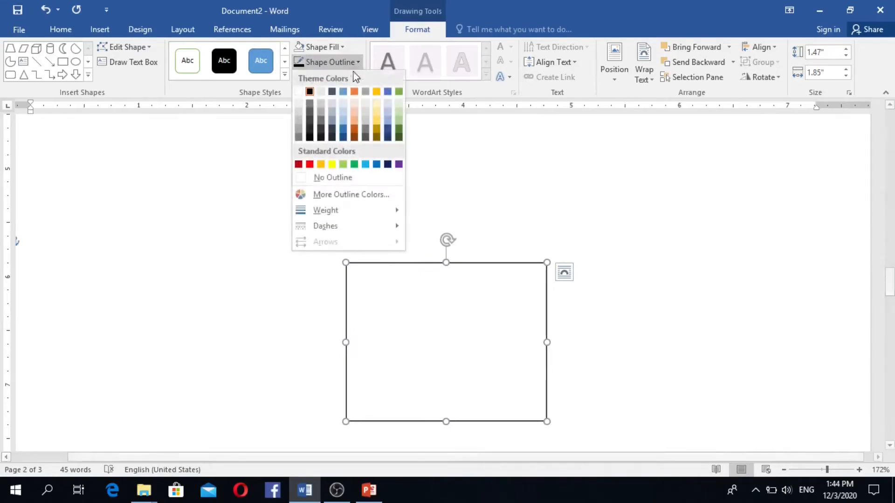
mouse_move(326, 210)
click(462, 225)
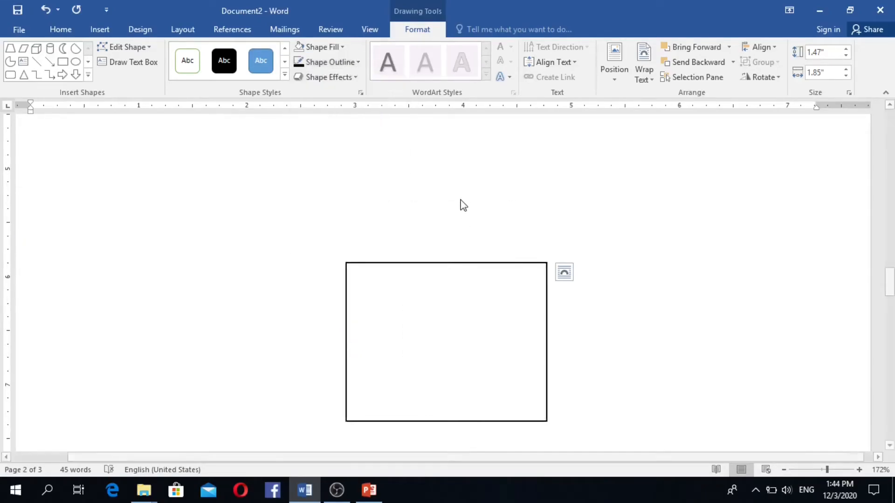
scroll(461, 206, down, 2)
scroll(513, 268, up, 1)
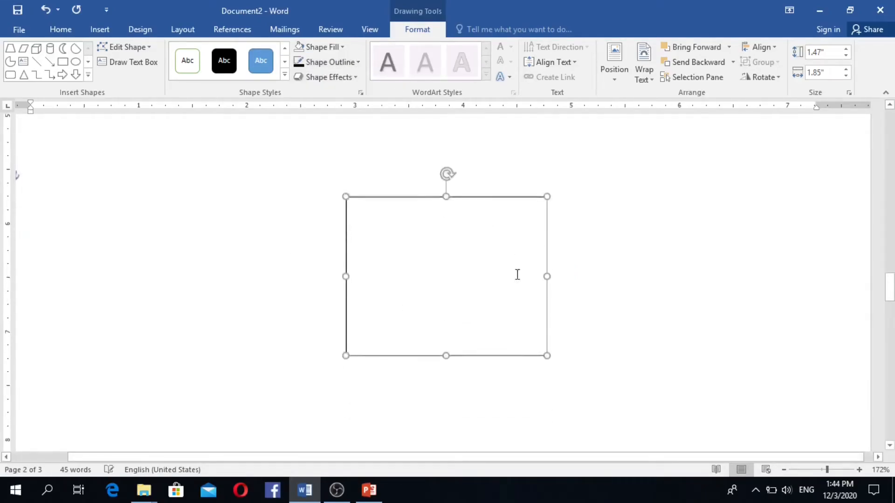
- Draw a vertical height line from the rectangle's centre up to the apex
click(35, 61)
scroll(455, 290, up, 1)
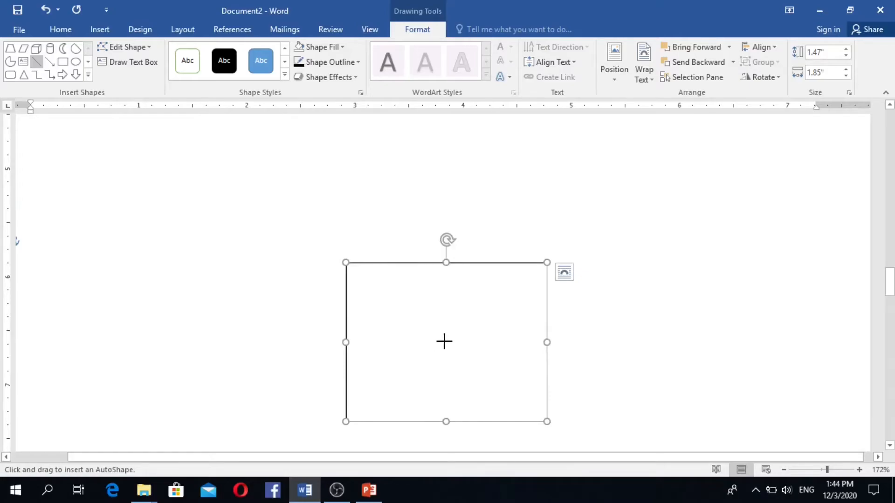
drag(446, 342, 444, 125)
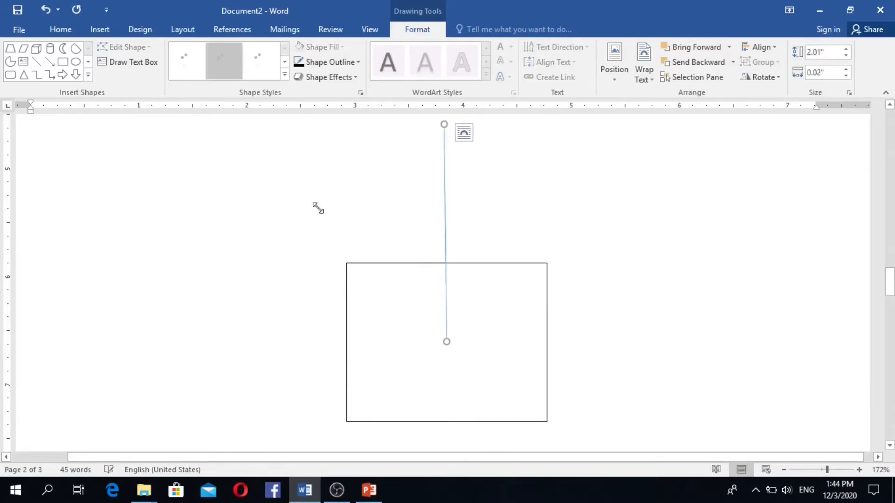
- Draw slanted edges from the apex to the square's top-left and top-right corners
click(37, 61)
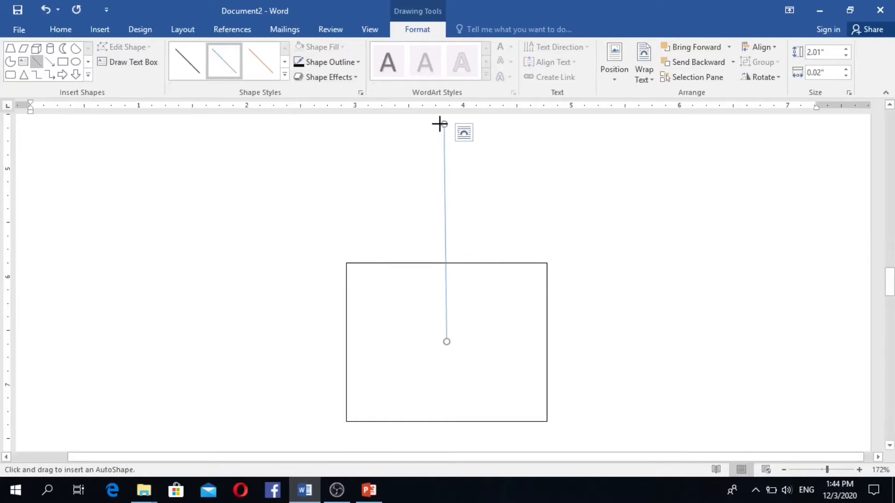
drag(444, 124, 346, 263)
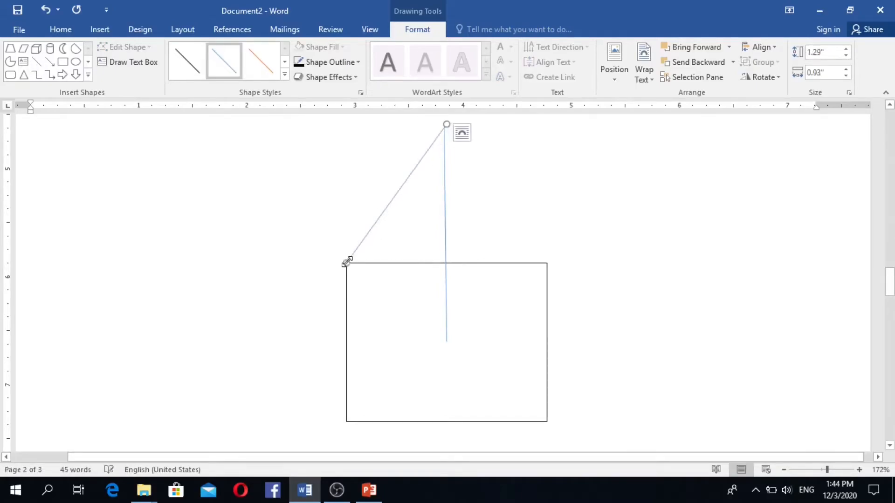
click(37, 61)
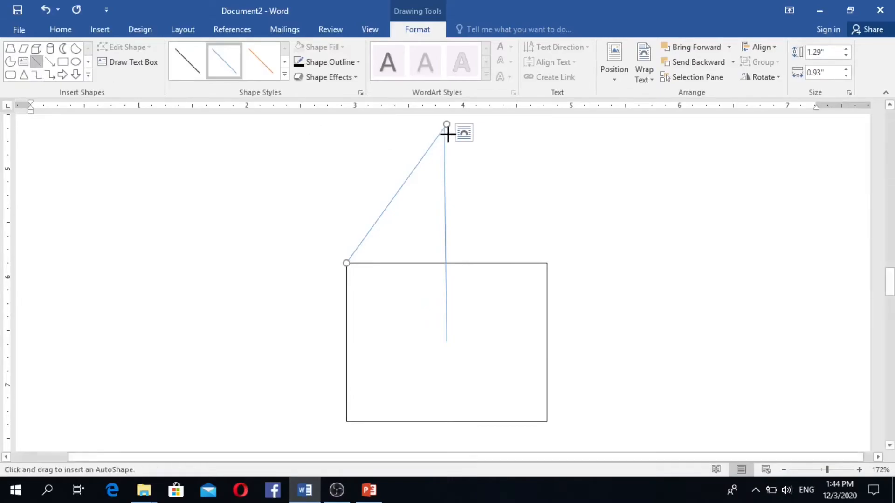
drag(446, 125, 546, 263)
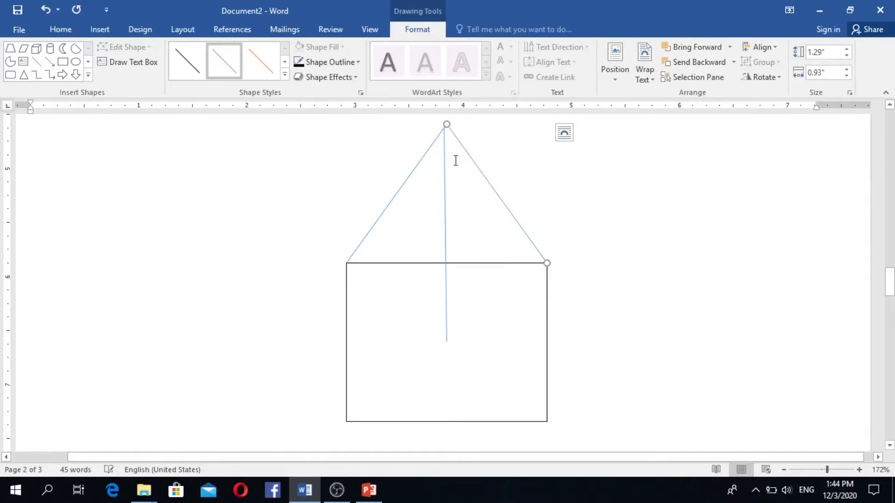
drag(445, 126, 443, 128)
click(470, 122)
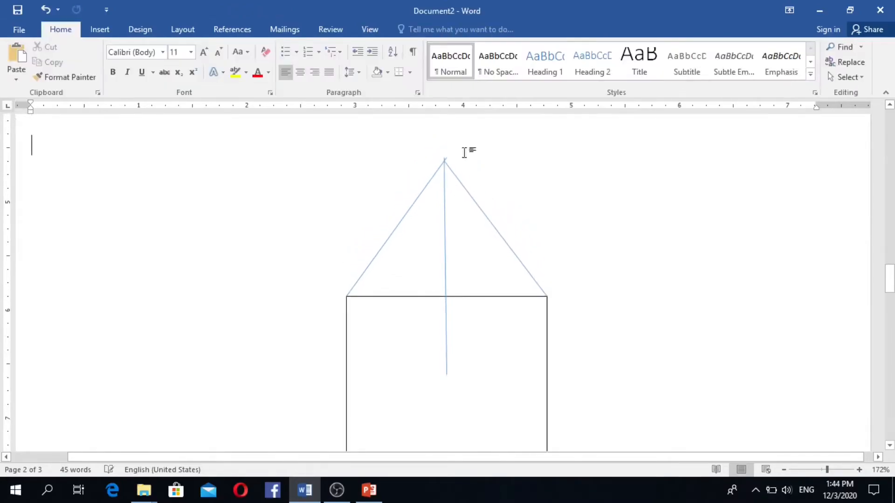
- Adjust the right slanted line so its top end meets the apex exactly
click(448, 164)
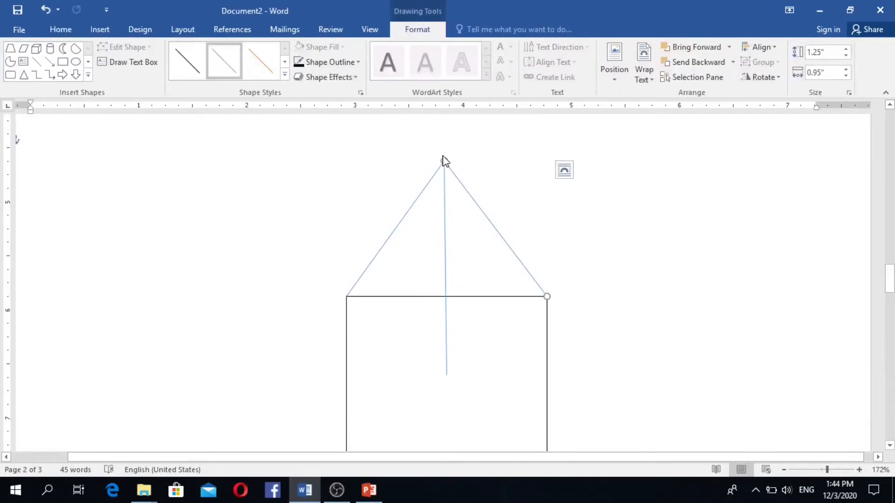
drag(443, 161, 444, 157)
click(443, 162)
click(480, 156)
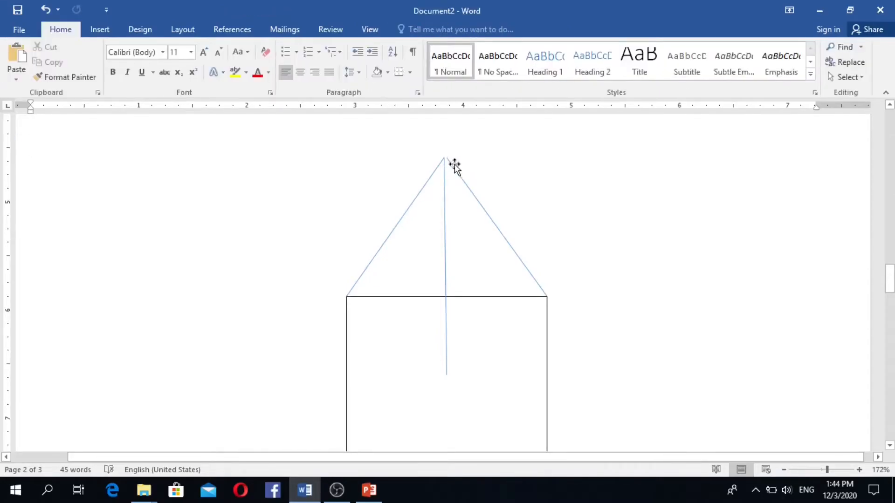
click(454, 170)
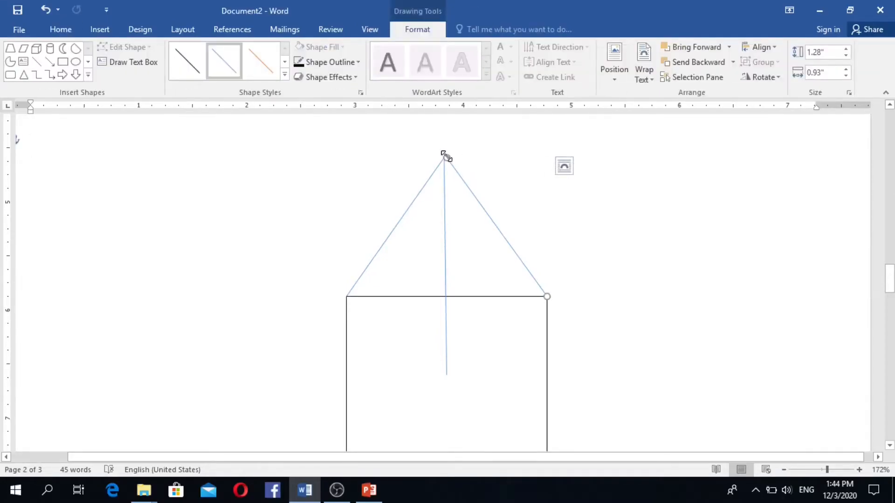
drag(445, 156, 445, 157)
click(462, 156)
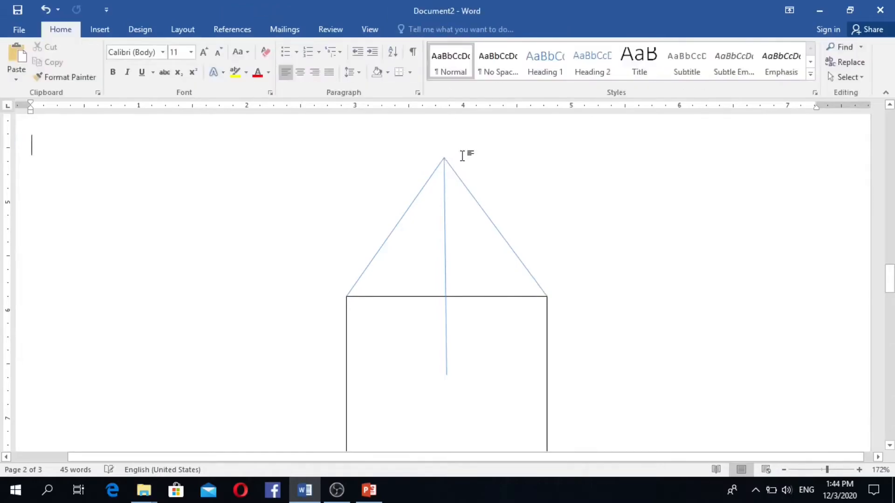
scroll(373, 166, down, 2)
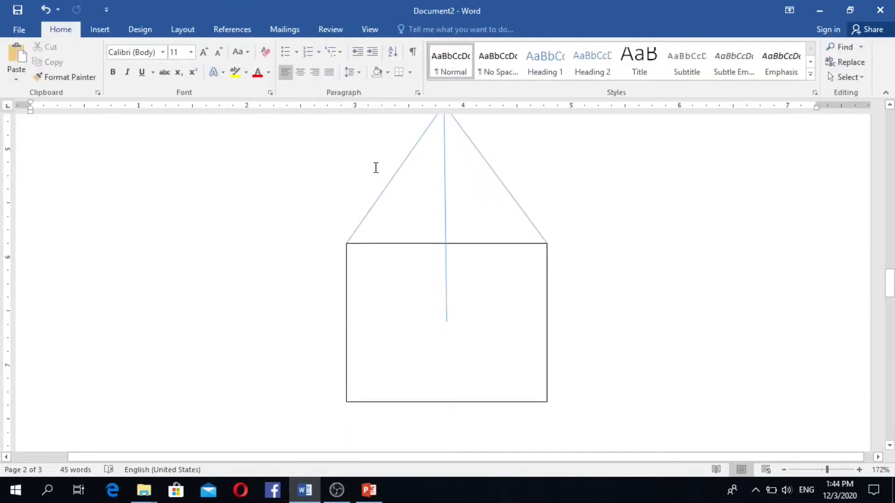
click(399, 176)
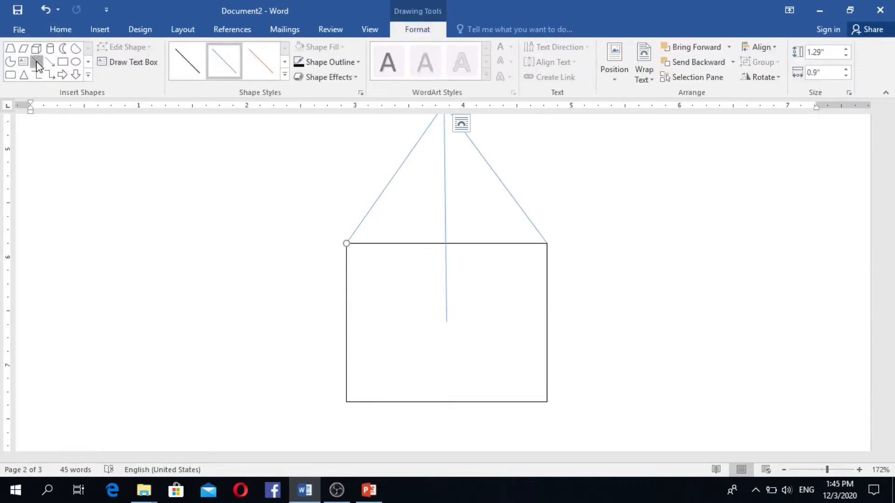
- Zoom out to 108% and draw edges from the apex to the bottom-right and bottom-left corners
click(37, 62)
scroll(460, 208, up, 2)
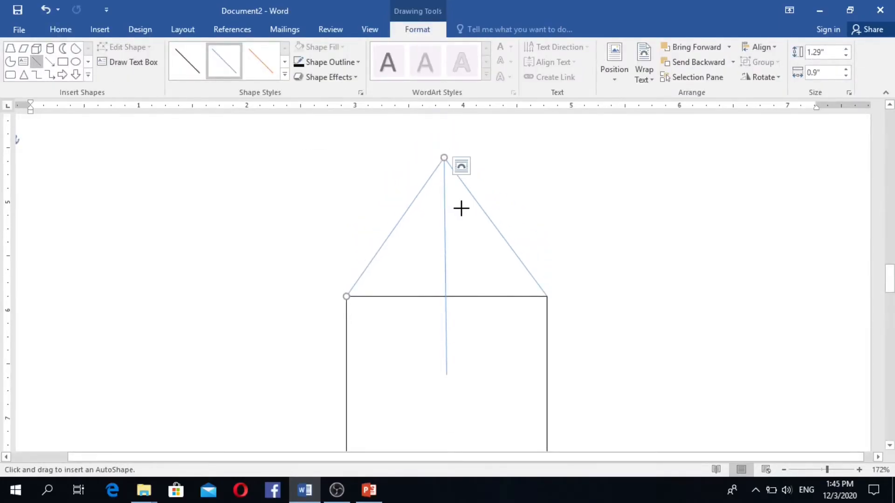
scroll(460, 207, down, 2)
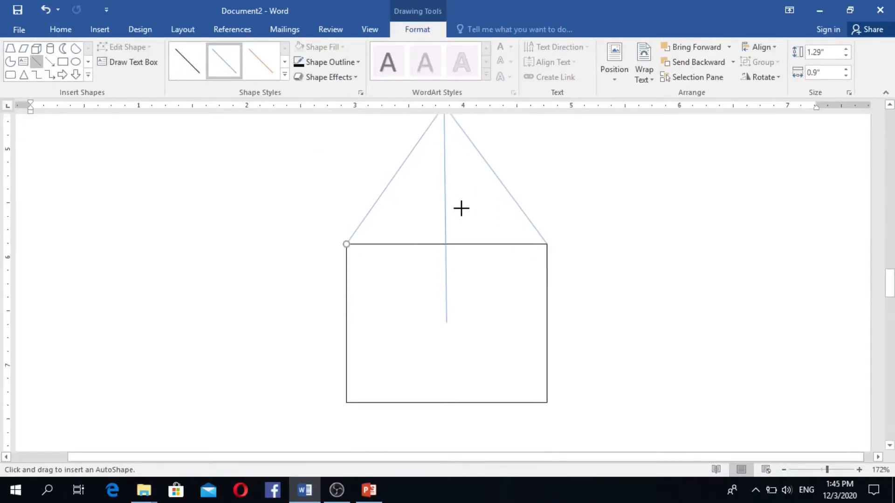
click(822, 469)
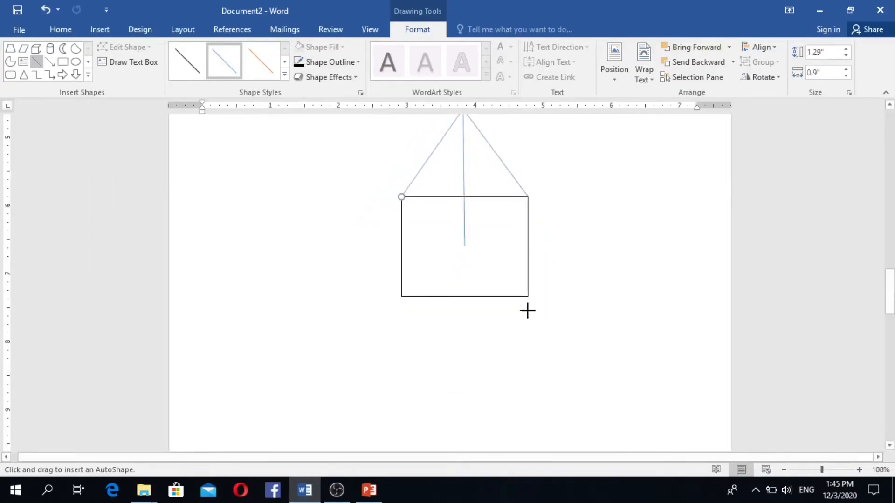
scroll(528, 310, up, 3)
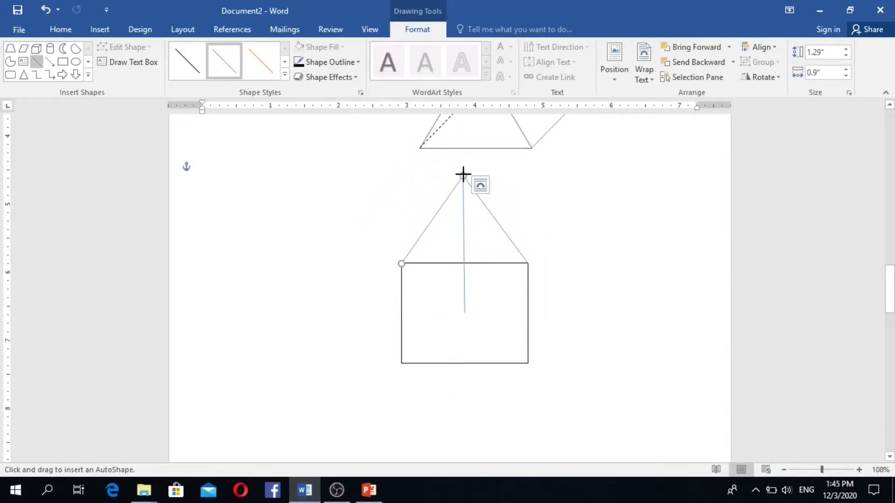
drag(462, 176, 527, 362)
click(39, 65)
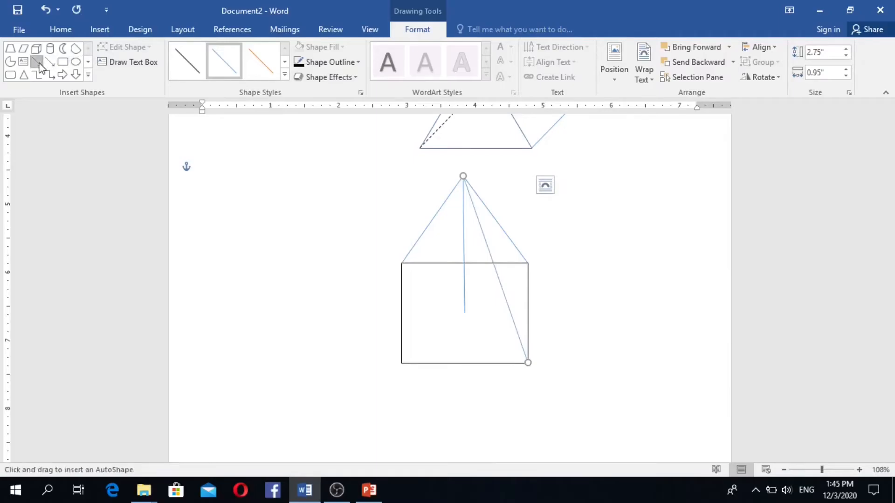
drag(462, 176, 402, 363)
- Select the four slanted pyramid edges together and change their outline colour to black
click(458, 331)
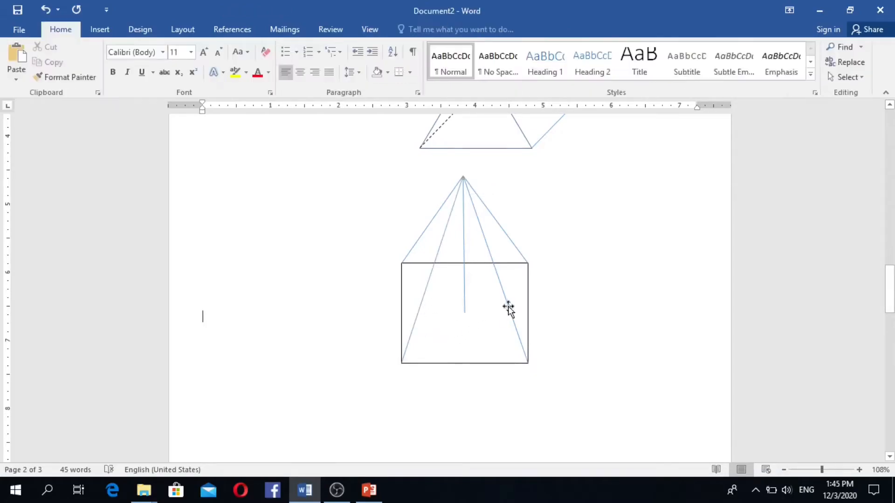
click(449, 217)
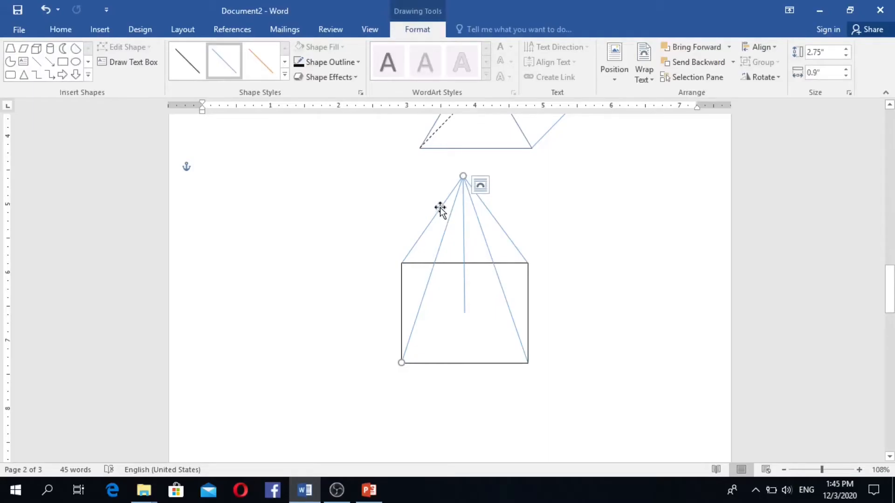
click(436, 209)
ctrl+click(447, 221)
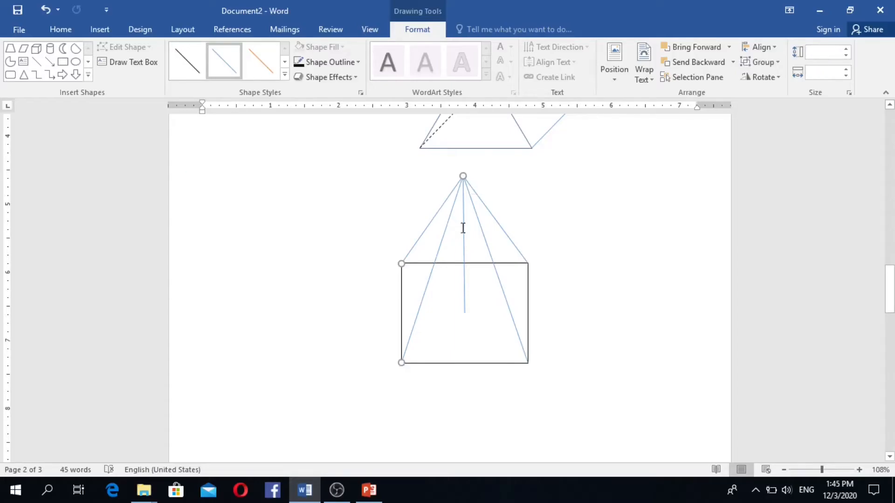
click(463, 228)
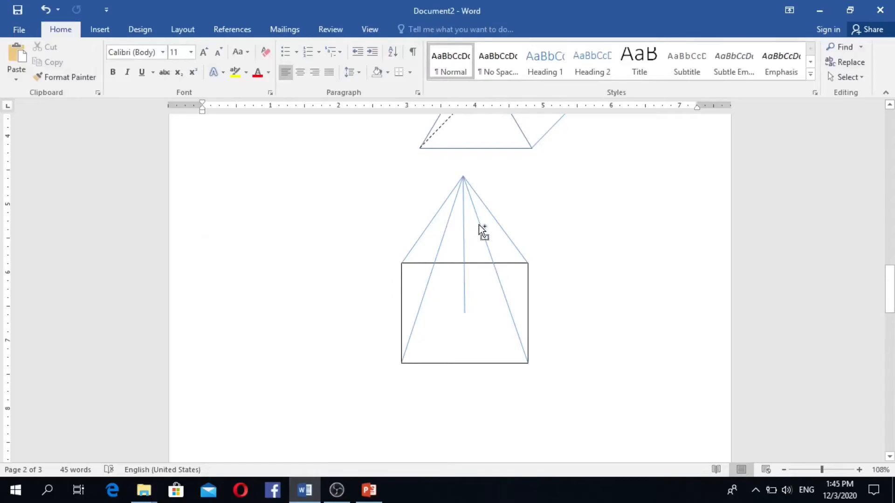
click(479, 225)
ctrl+click(500, 223)
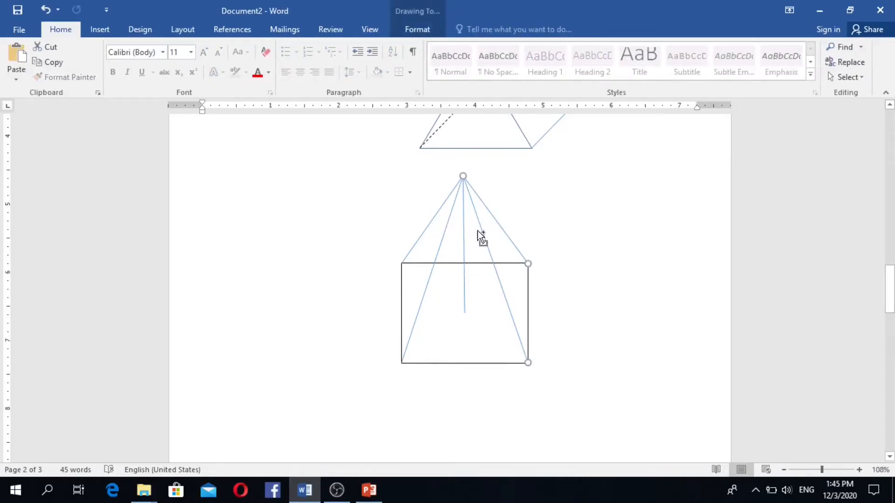
ctrl+click(442, 232)
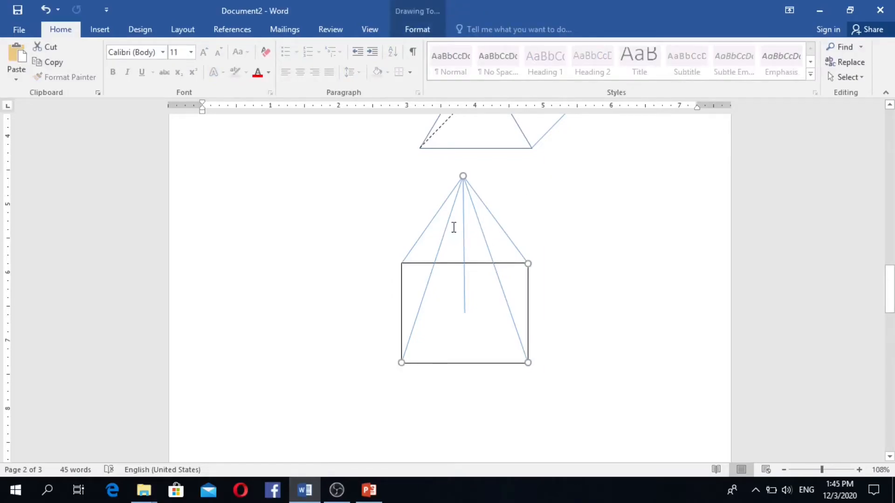
ctrl+click(428, 220)
click(416, 29)
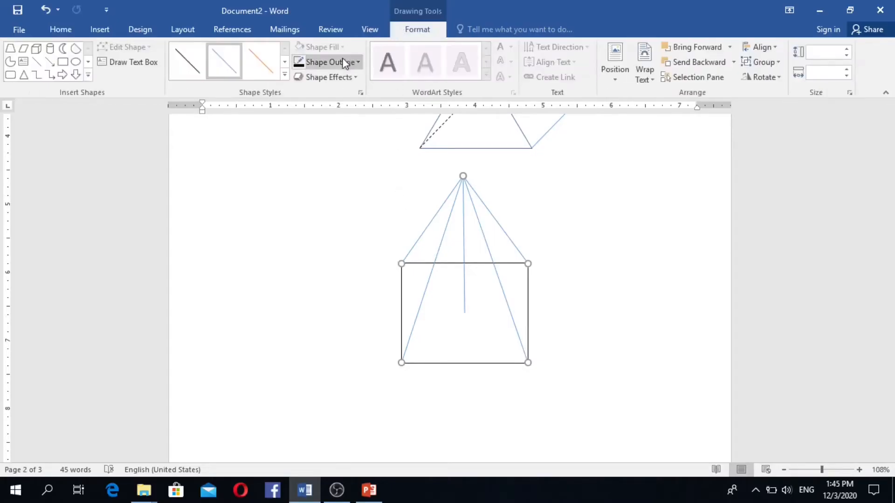
click(354, 63)
click(309, 91)
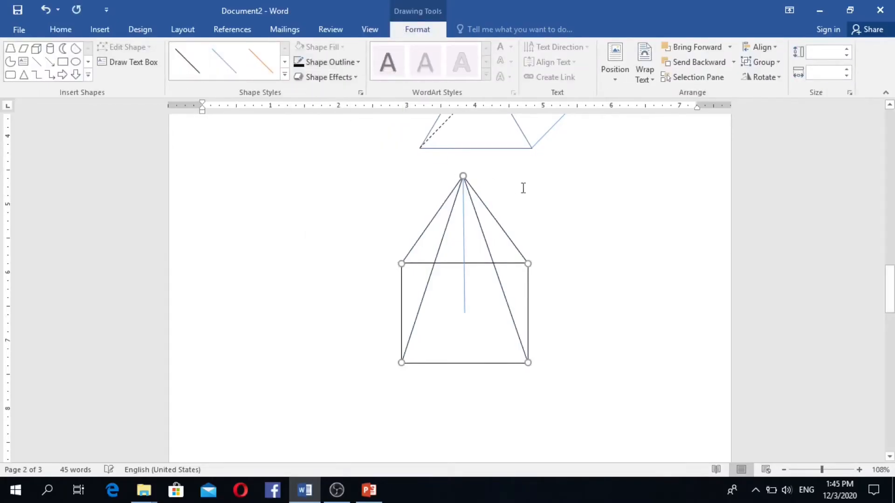
click(574, 205)
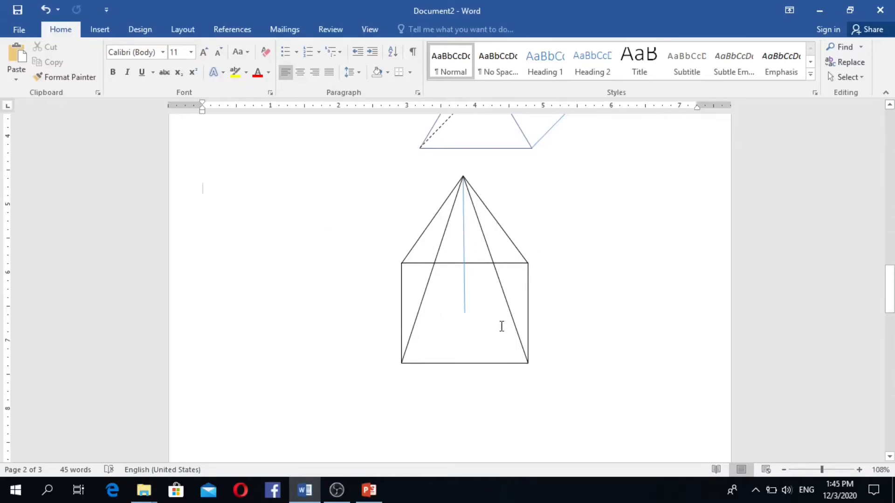
- Delete a stray short line and shorten the vertical height line to end at the base centre
click(446, 231)
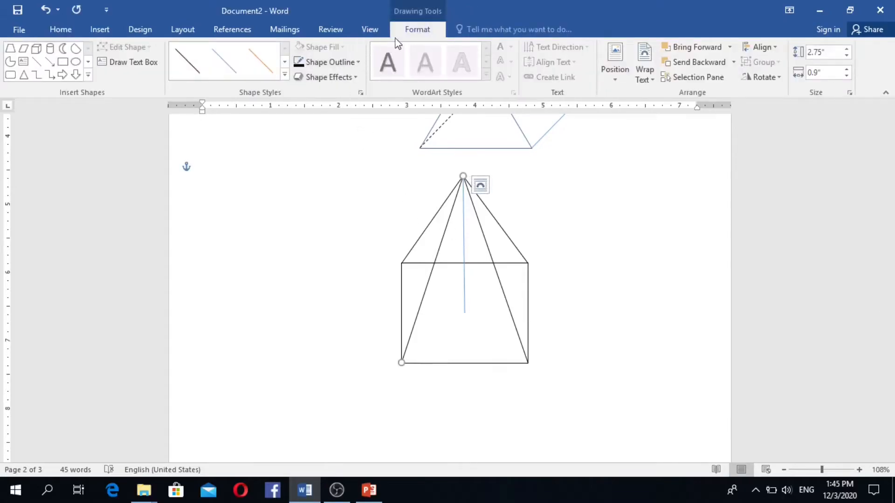
click(37, 61)
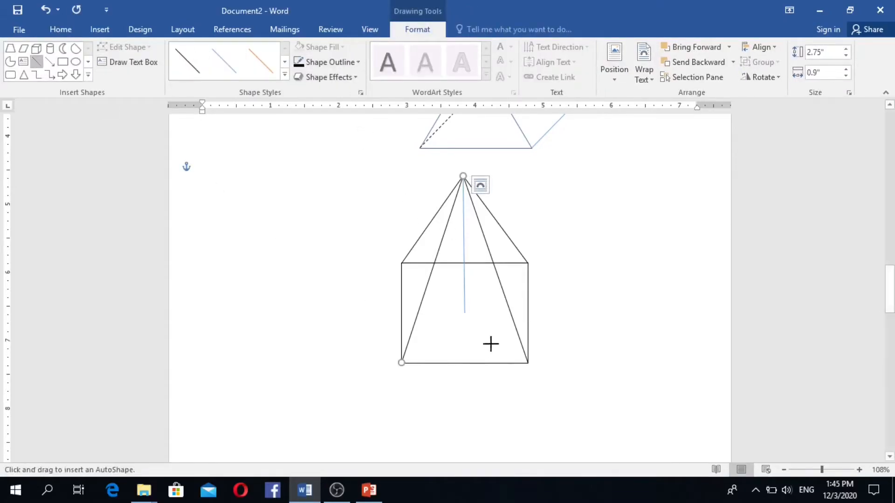
drag(464, 312, 527, 313)
drag(463, 313, 485, 309)
key(Delete)
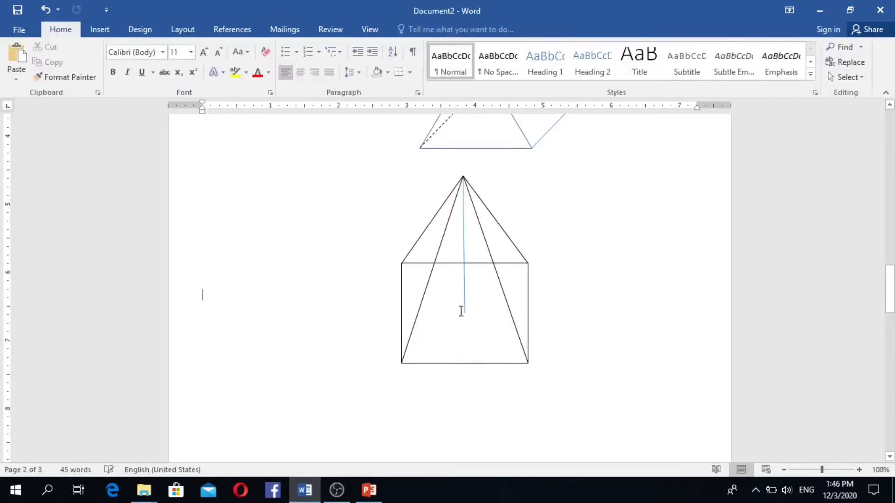
click(463, 306)
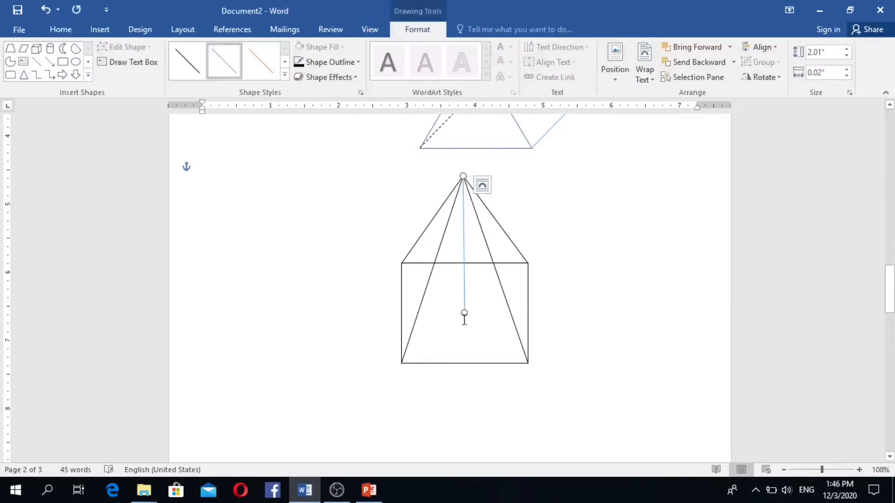
drag(463, 312, 462, 300)
drag(462, 300, 463, 300)
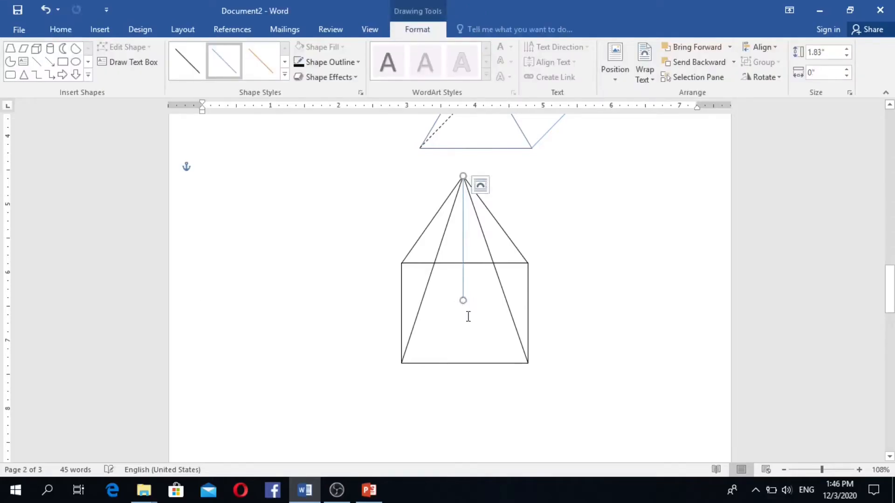
- Draw a line from the base centre to the square's right edge and make it dashed
click(36, 61)
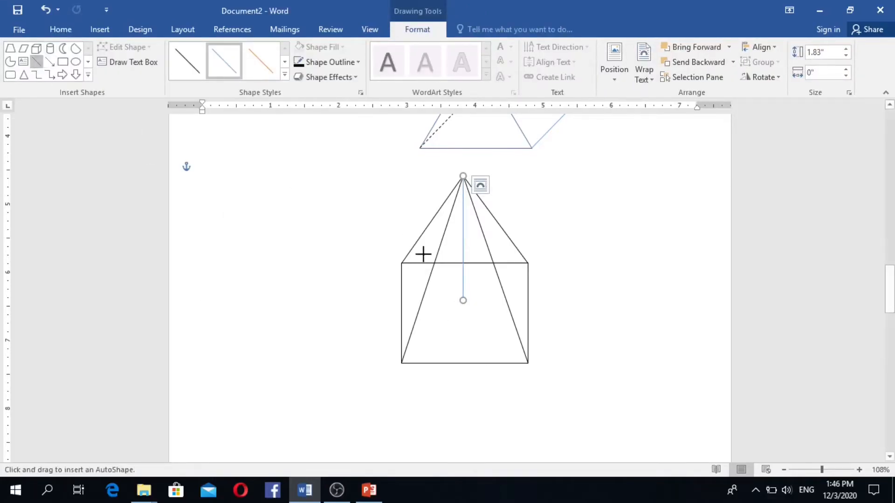
drag(463, 300, 528, 304)
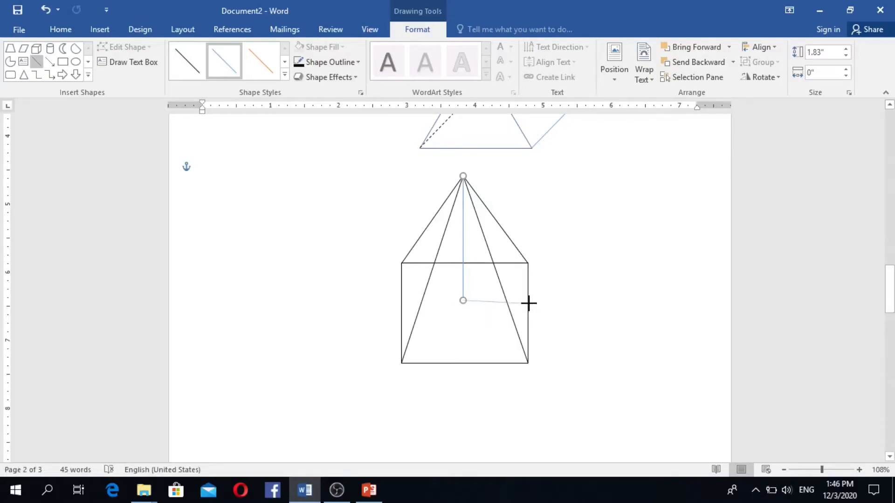
drag(527, 304, 528, 304)
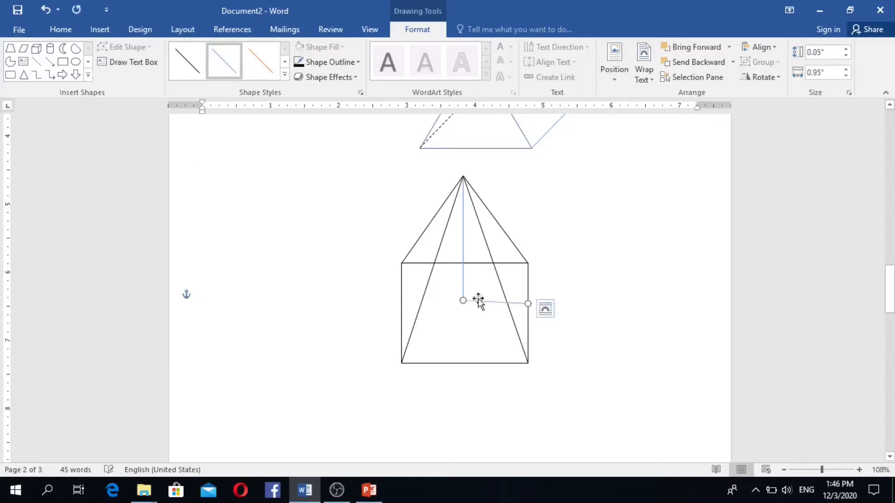
click(284, 74)
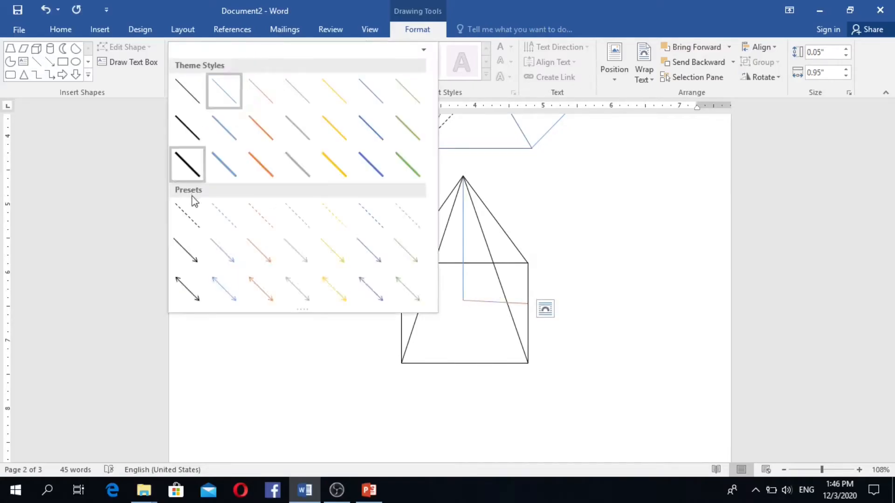
click(188, 215)
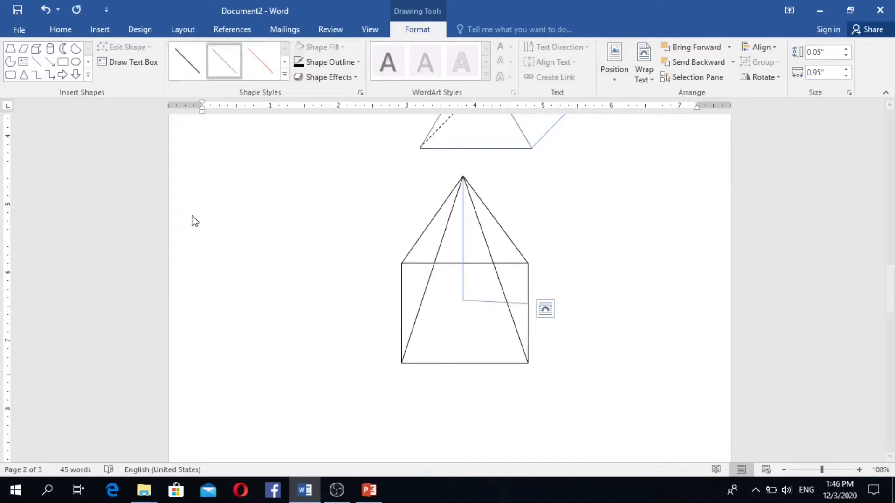
click(463, 247)
click(463, 244)
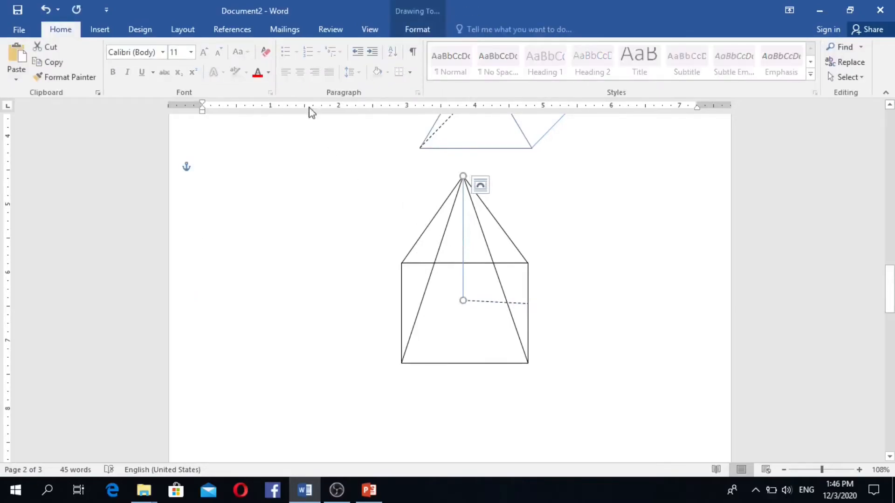
click(416, 29)
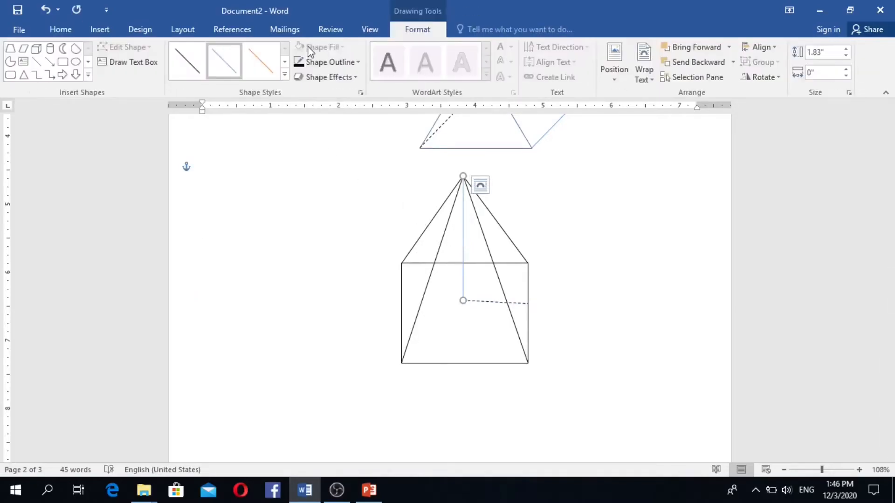
- Dash the vertical height line, then draw a dashed orange line from the apex to the base line's right end
click(284, 76)
click(190, 224)
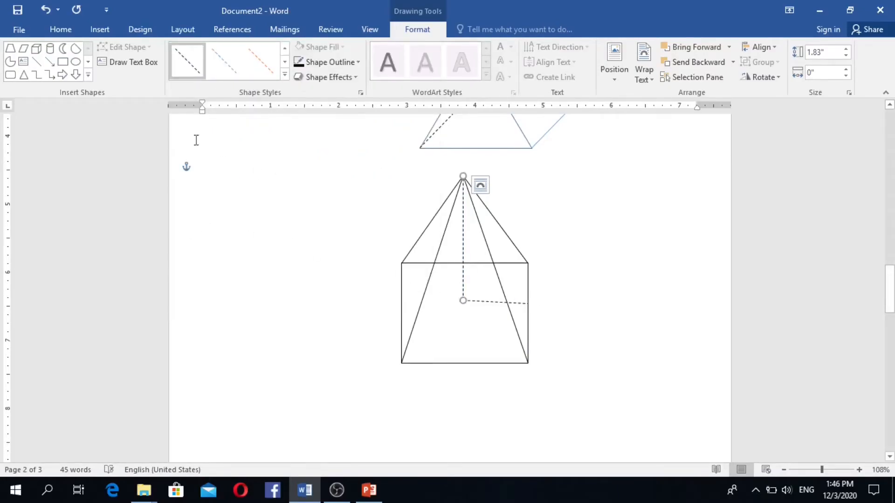
click(36, 63)
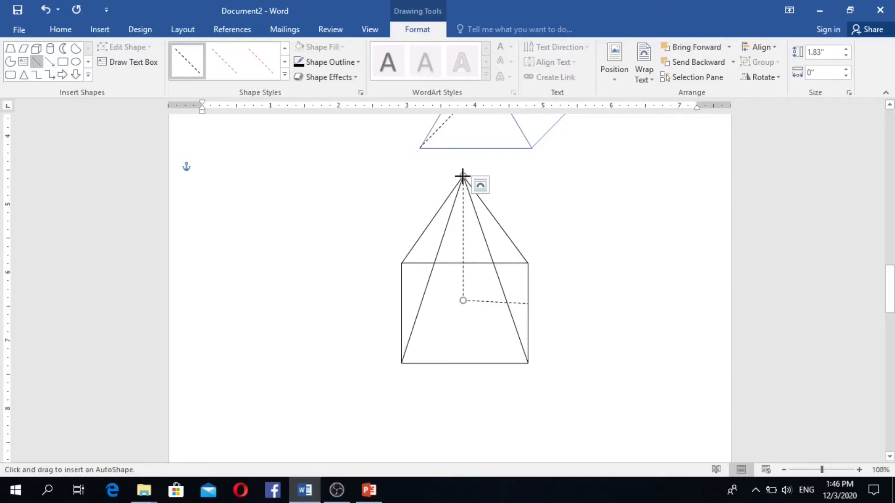
drag(462, 176, 527, 304)
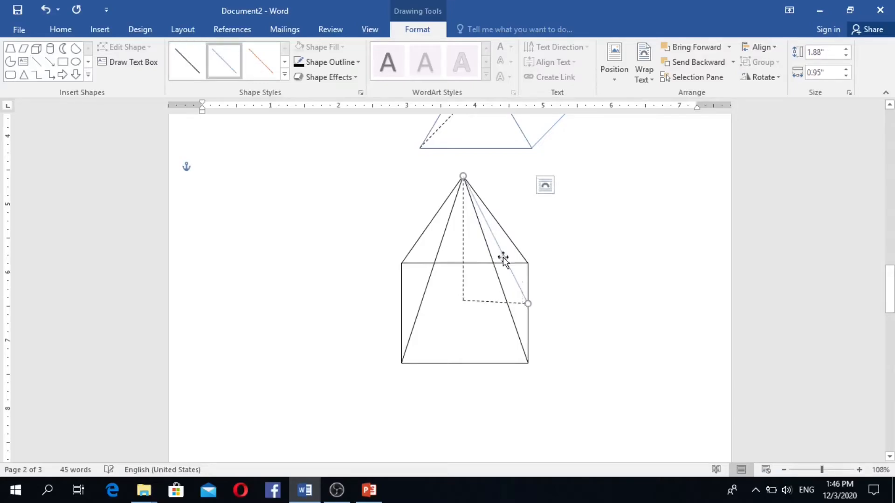
click(285, 75)
click(267, 223)
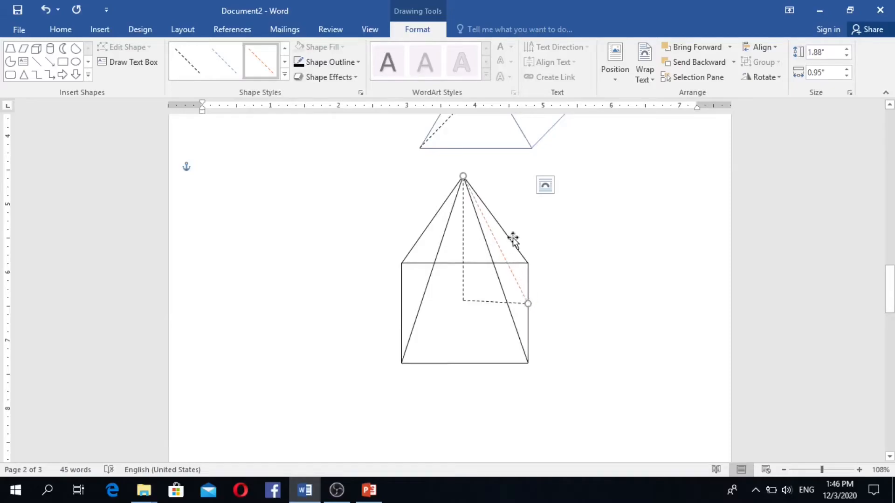
click(563, 270)
- Select the right-angle marker on page 1's parallelogram and try placing it on the pyramid
scroll(565, 280, up, 3)
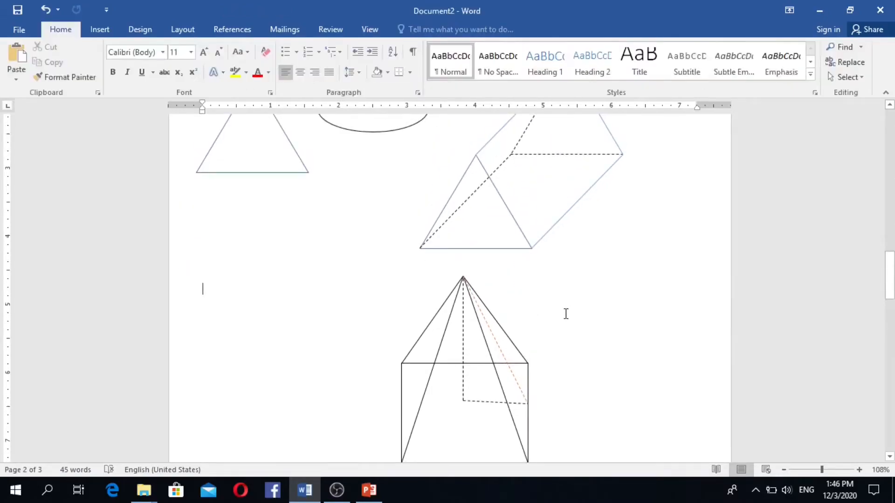
scroll(566, 303, down, 1)
scroll(565, 312, up, 4)
scroll(565, 317, up, 10)
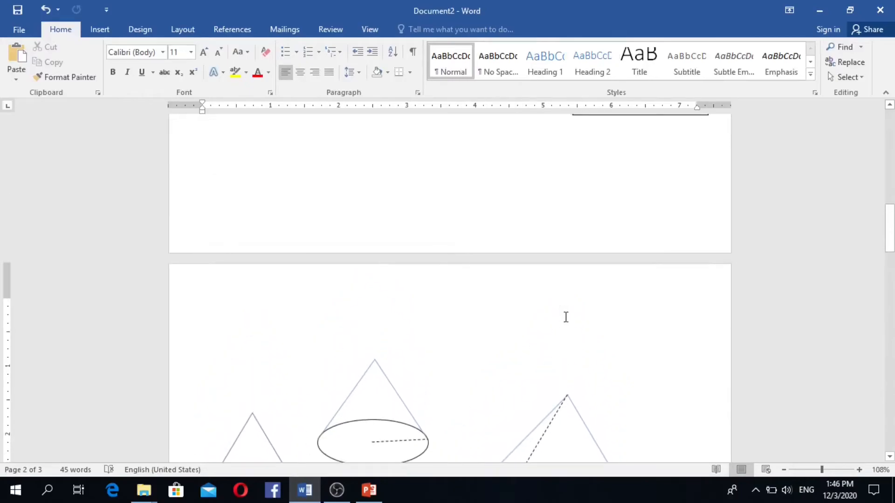
scroll(566, 317, down, 5)
scroll(565, 315, down, 5)
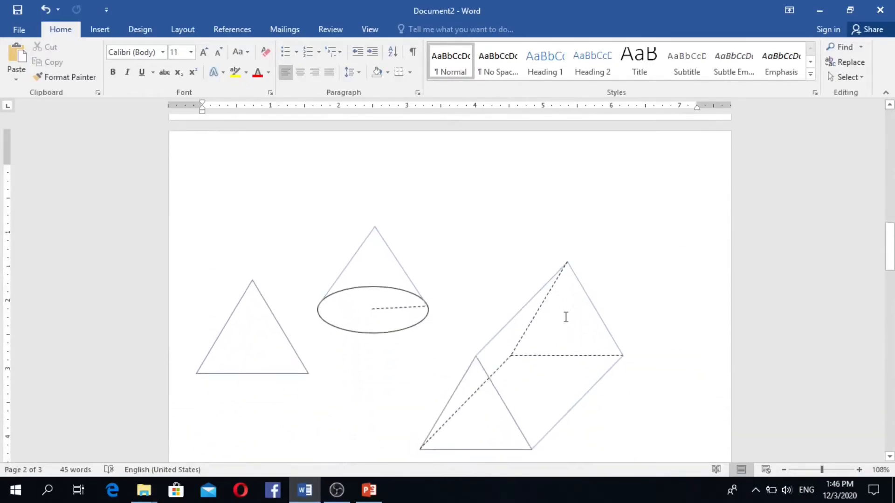
scroll(471, 283, up, 8)
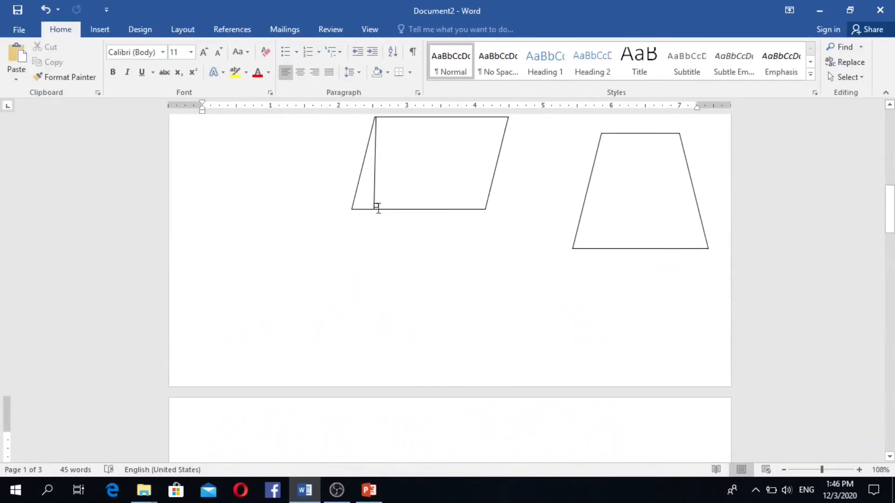
click(377, 207)
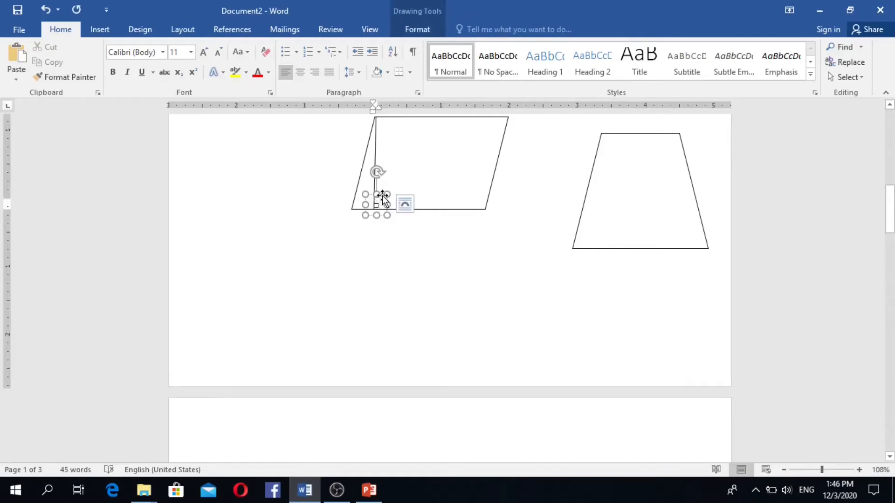
mouse_move(382, 196)
mouse_down()
mouse_move(377, 309)
mouse_move(433, 342)
mouse_move(475, 449)
mouse_move(494, 447)
mouse_move(529, 478)
mouse_move(601, 421)
mouse_move(888, 462)
mouse_move(892, 224)
mouse_move(890, 248)
mouse_up()
scroll(603, 427, down, 10)
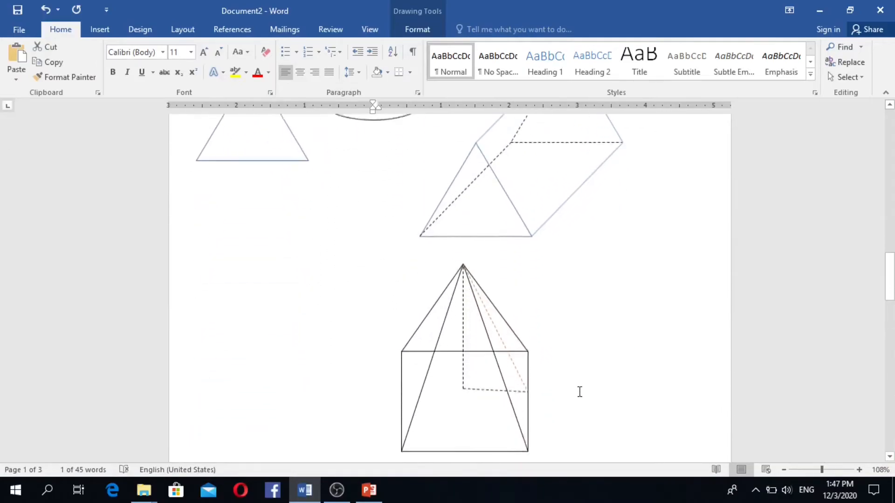
scroll(579, 392, down, 2)
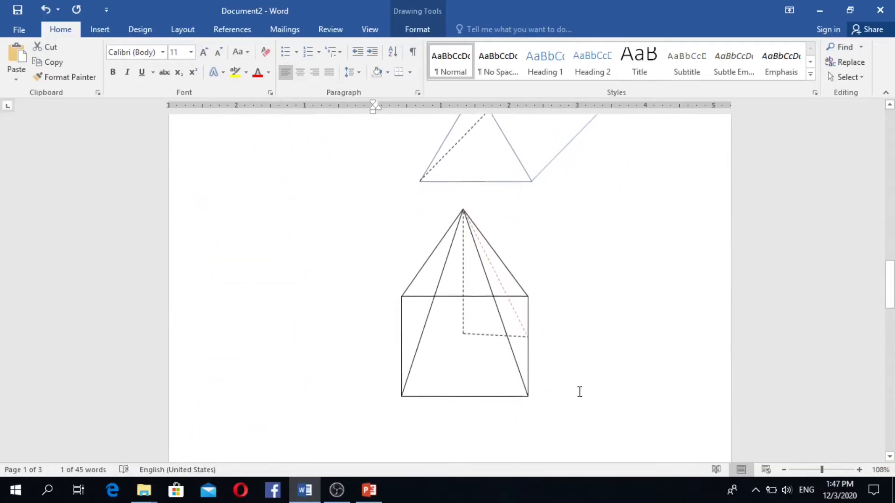
click(474, 316)
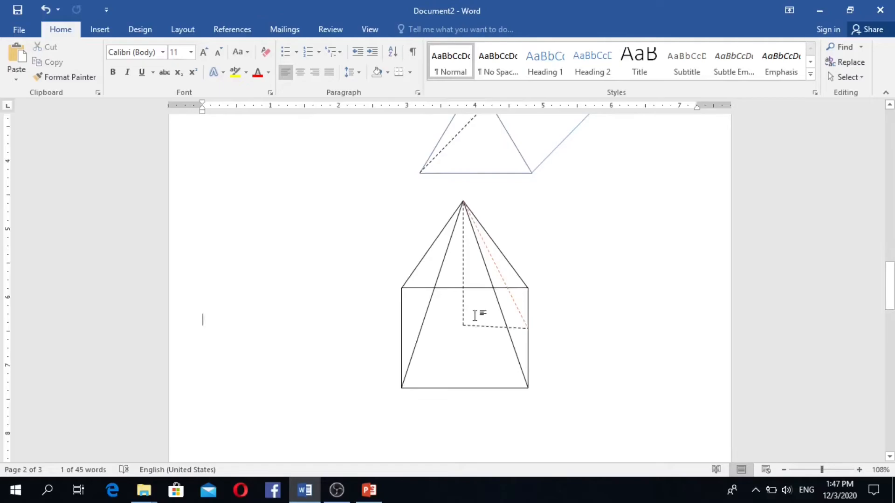
right_click(474, 316)
key(Escape)
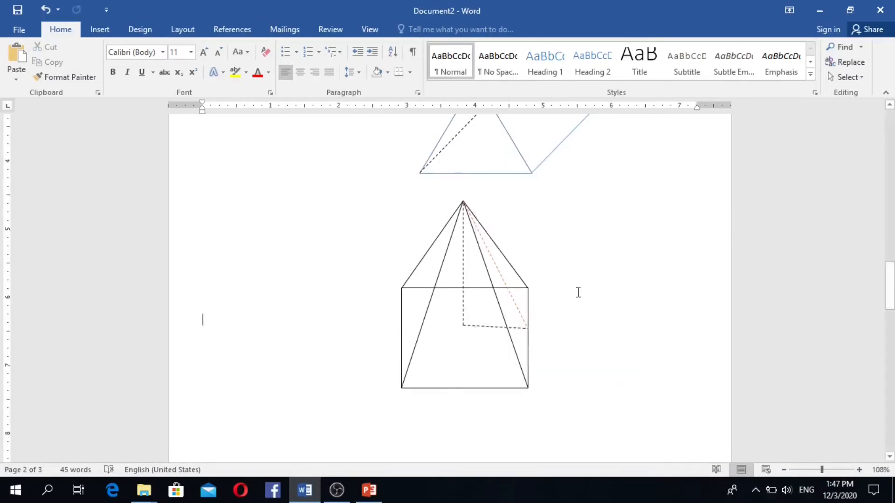
- Copy the right-angle marker from the parallelogram's lower corner, then return to the pyramid
scroll(529, 330, up, 2)
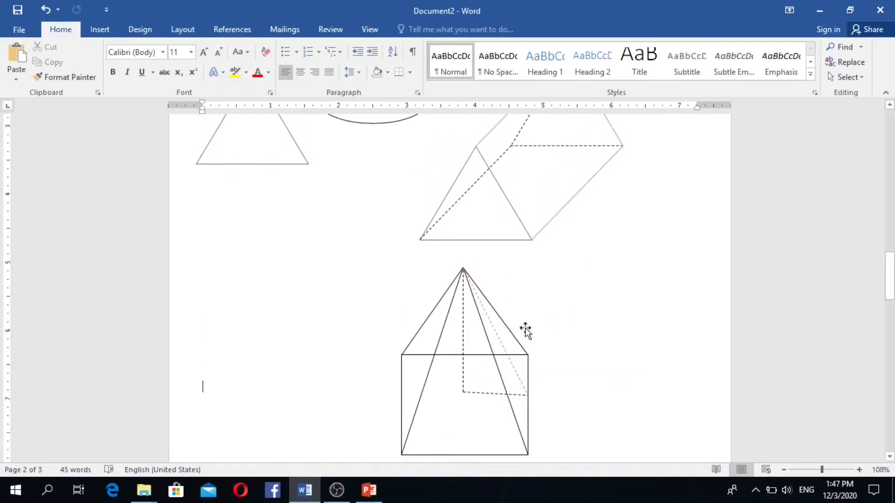
scroll(526, 329, down, 2)
scroll(526, 328, up, 12)
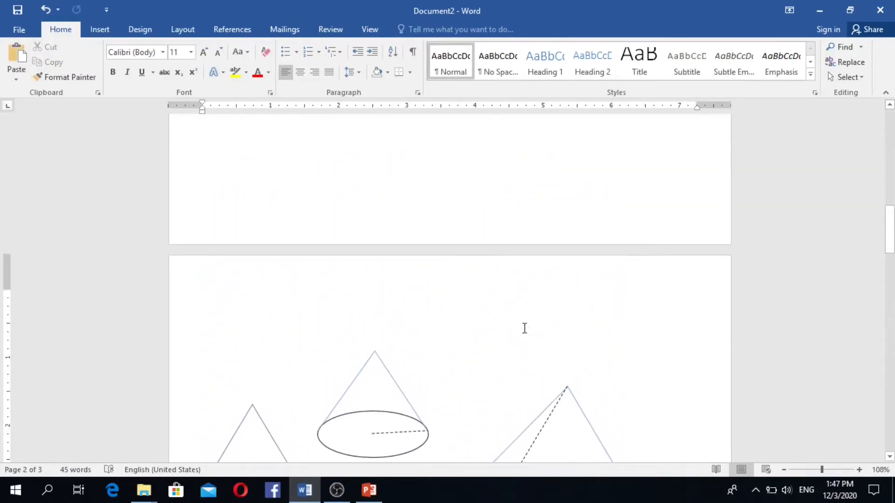
scroll(524, 328, up, 6)
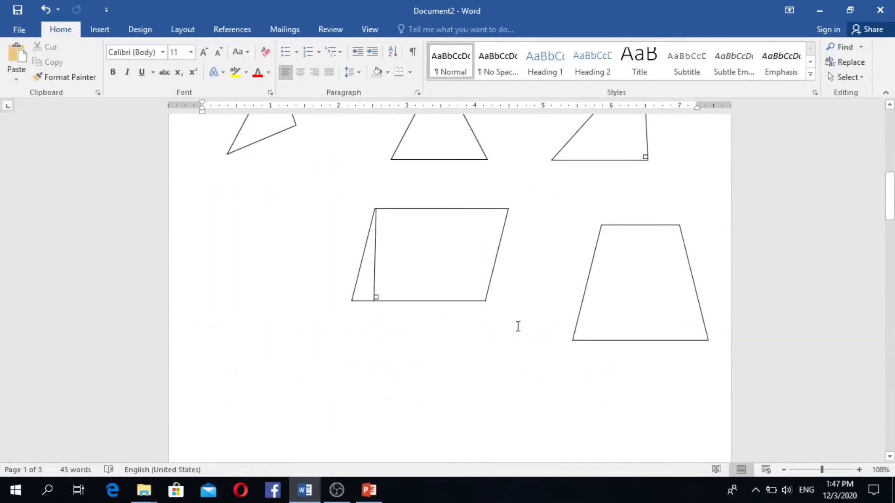
click(380, 296)
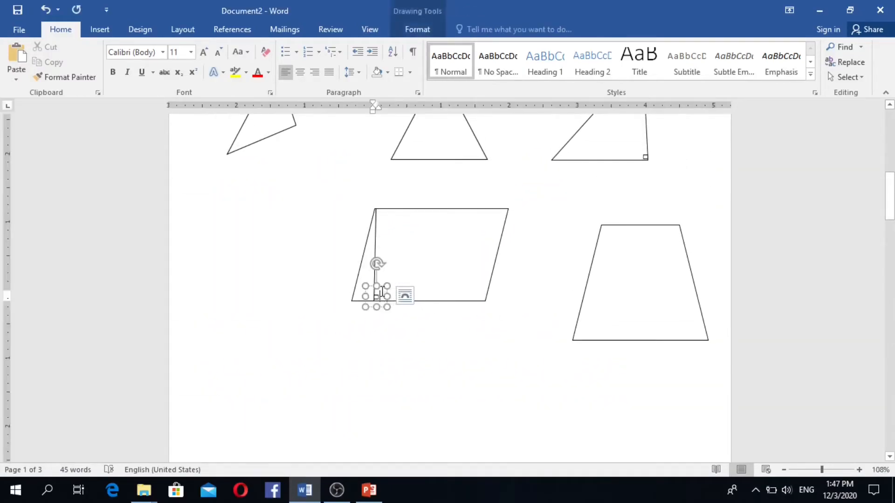
right_click(382, 294)
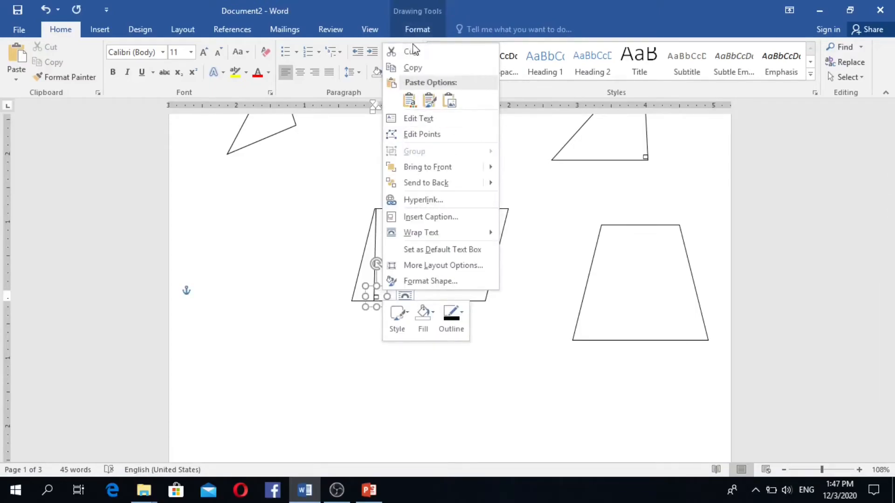
click(412, 70)
scroll(466, 195, down, 10)
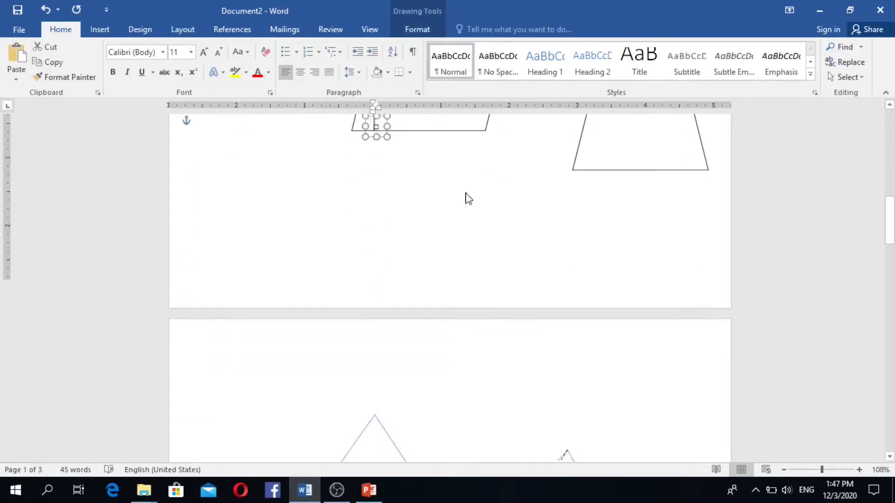
scroll(488, 264, down, 5)
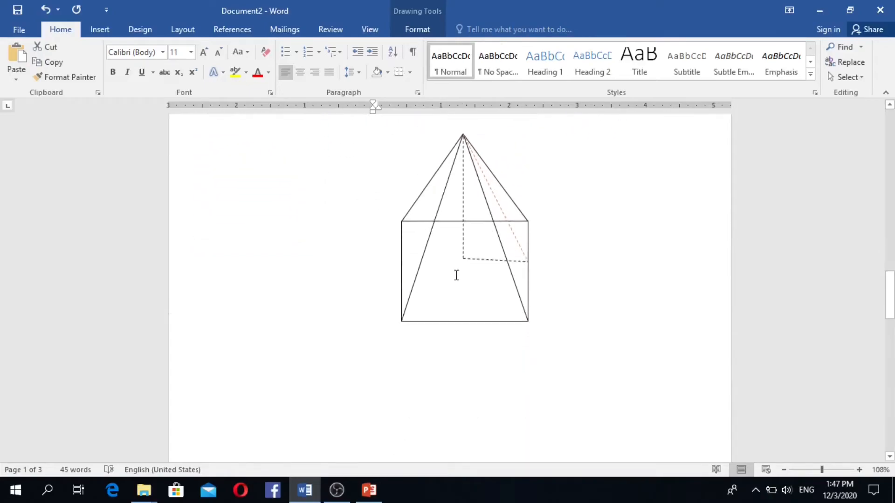
click(455, 262)
right_click(454, 265)
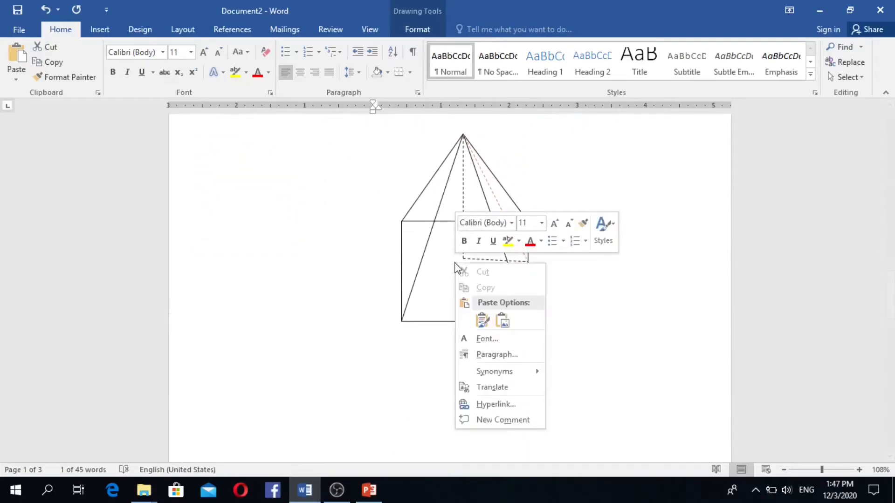
click(482, 320)
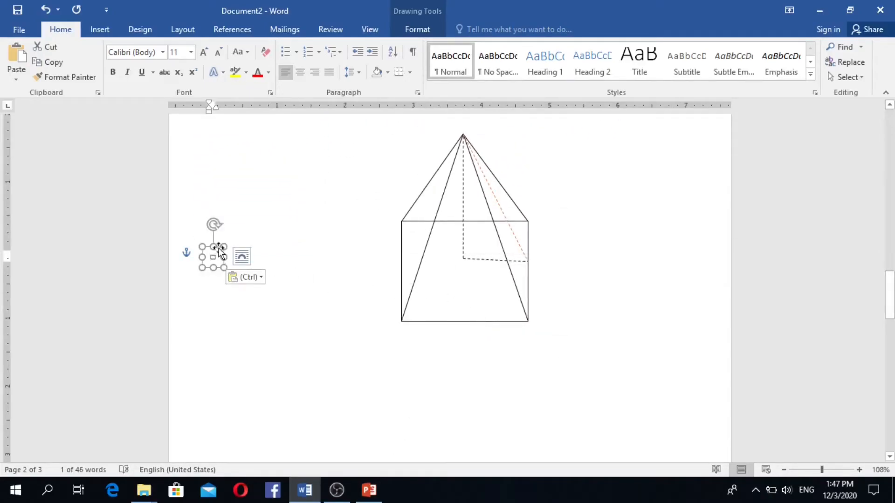
drag(219, 248, 471, 246)
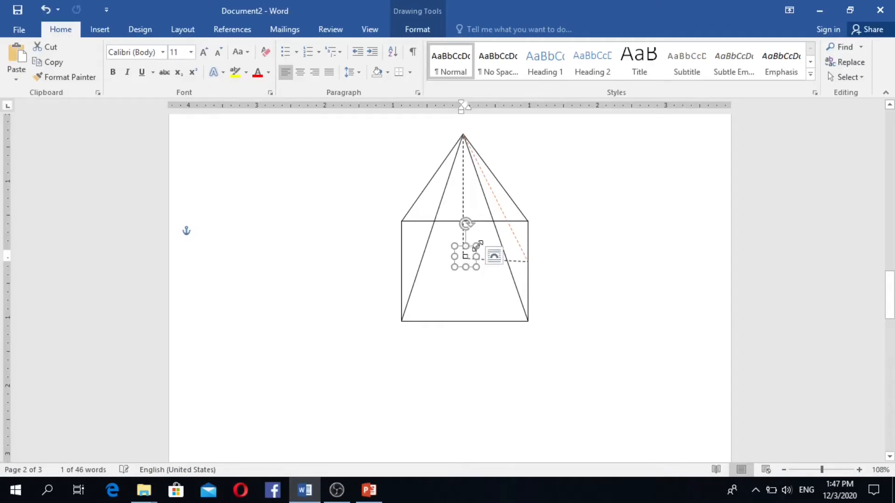
click(575, 260)
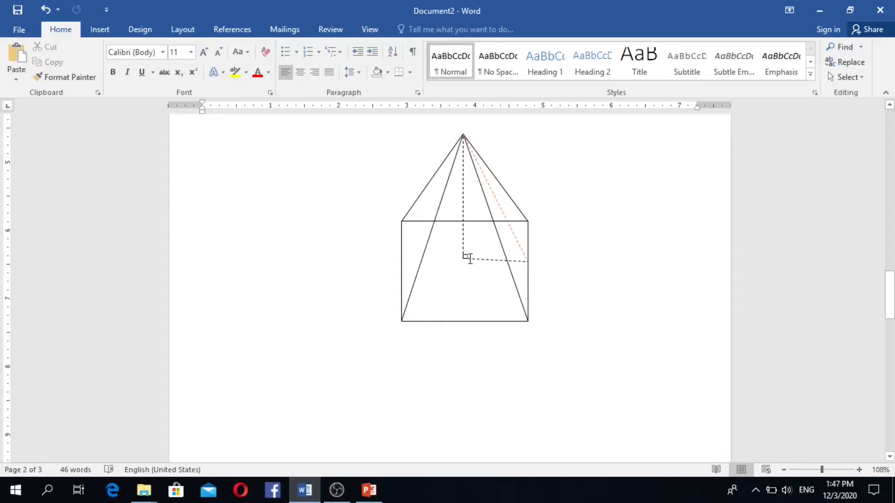
scroll(463, 284, down, 2)
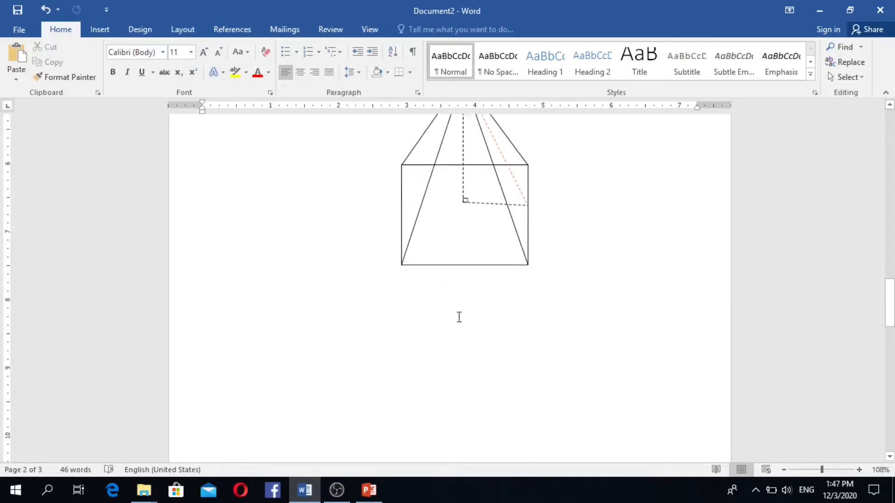
scroll(457, 316, up, 1)
scroll(493, 321, up, 2)
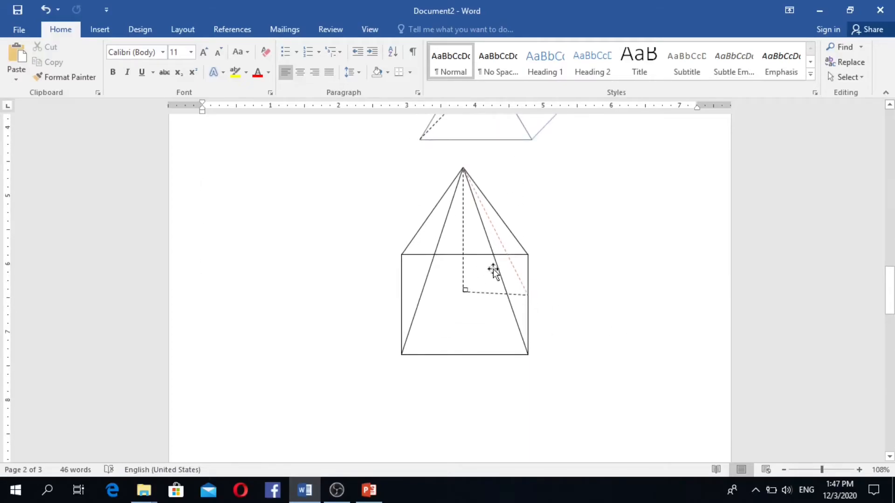
scroll(493, 267, up, 3)
scroll(493, 274, down, 4)
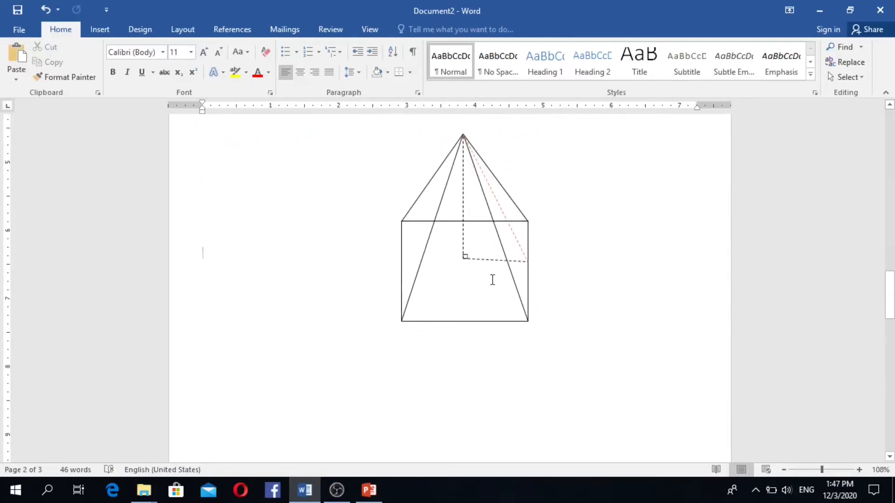
scroll(491, 280, down, 3)
scroll(490, 279, up, 6)
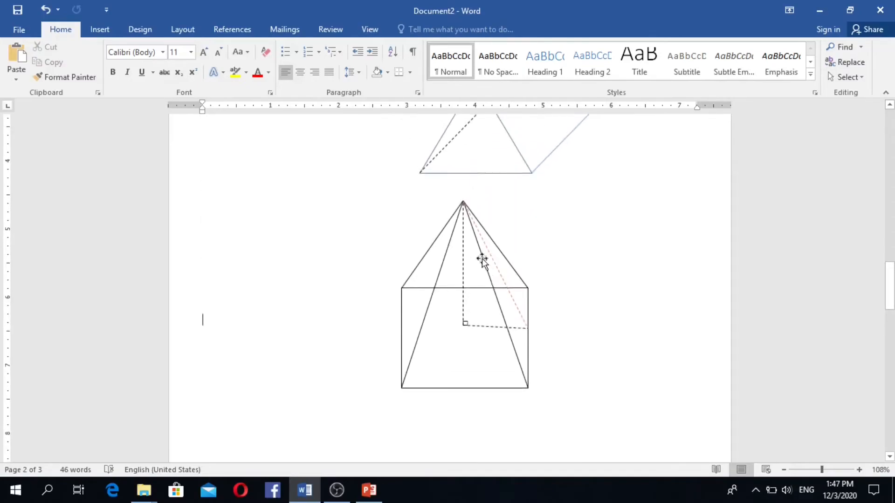
- Highlight and clear 'Pyramid' in the numbered shapes list, then show the Insert tab
scroll(421, 230, up, 20)
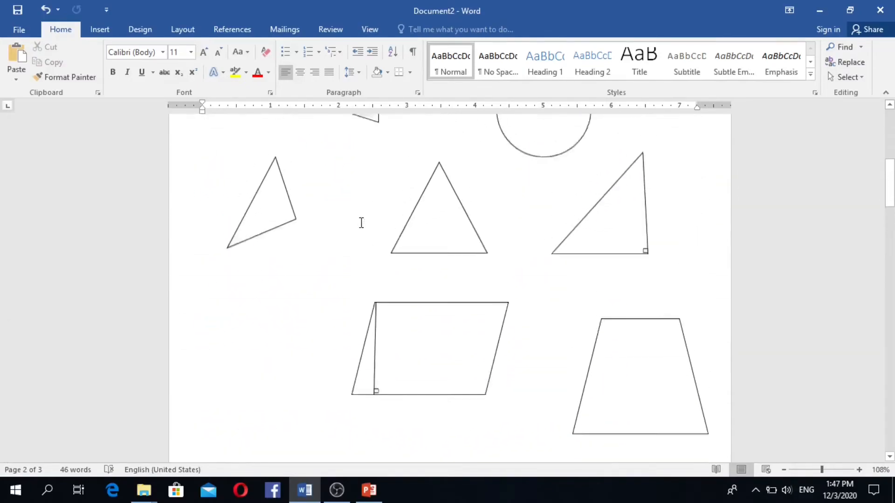
scroll(361, 223, up, 13)
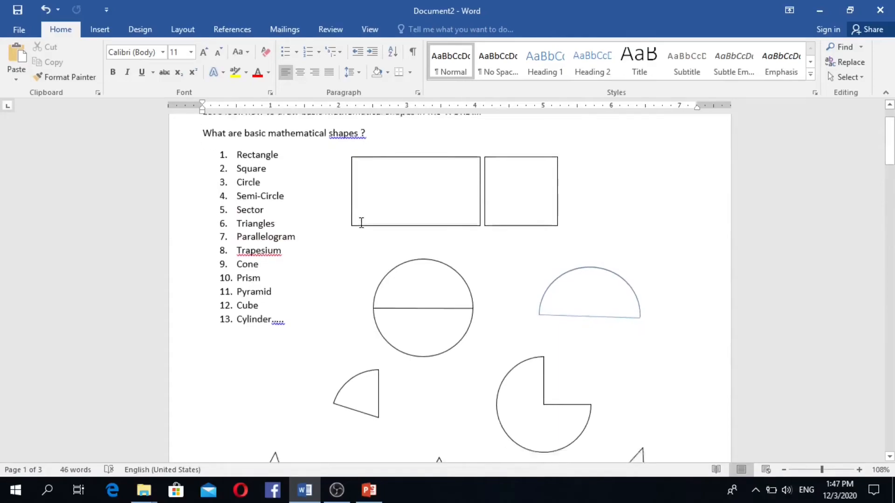
scroll(349, 221, down, 5)
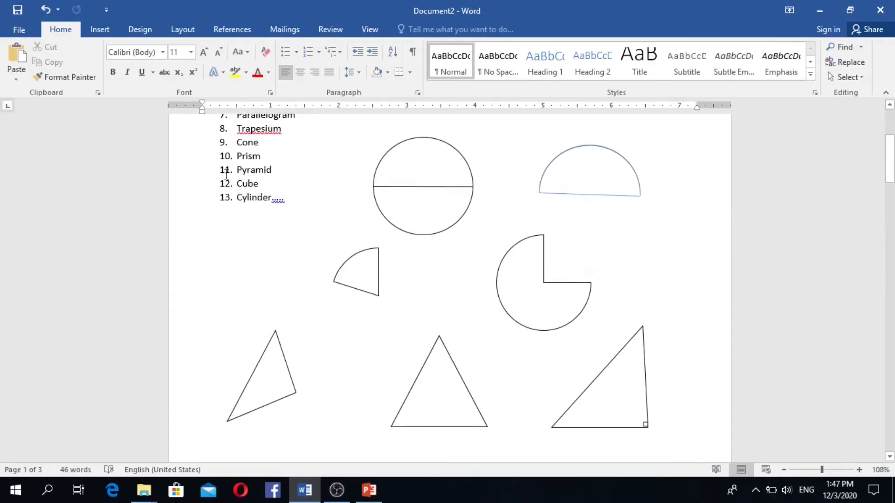
drag(226, 177, 255, 185)
click(274, 195)
click(103, 31)
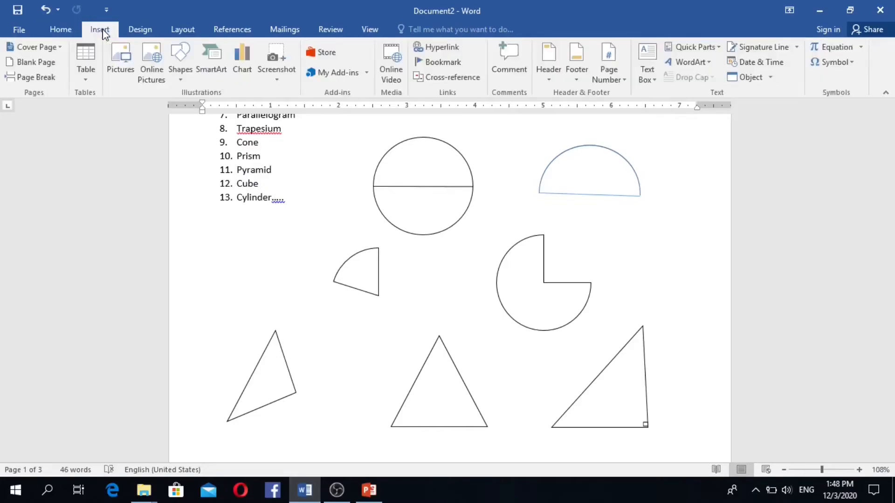
- Draw a cube below the pyramid and set it to No Fill so only its outline shows
click(184, 78)
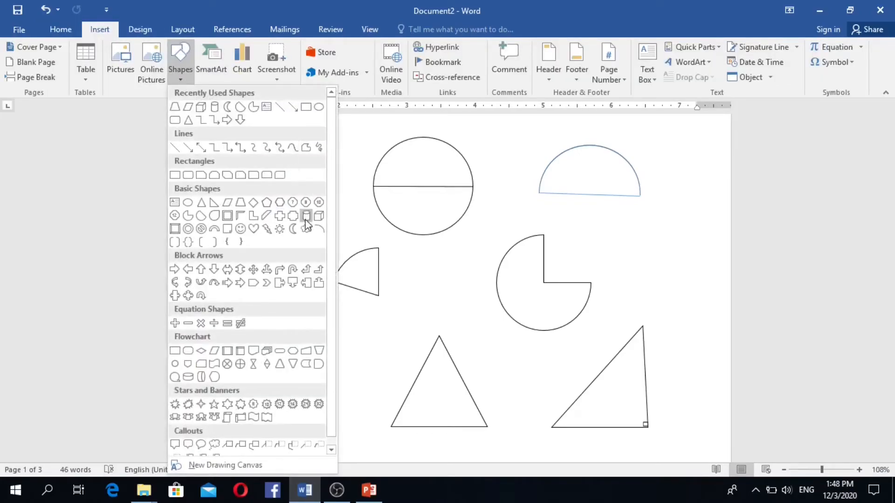
click(319, 218)
scroll(400, 231, down, 10)
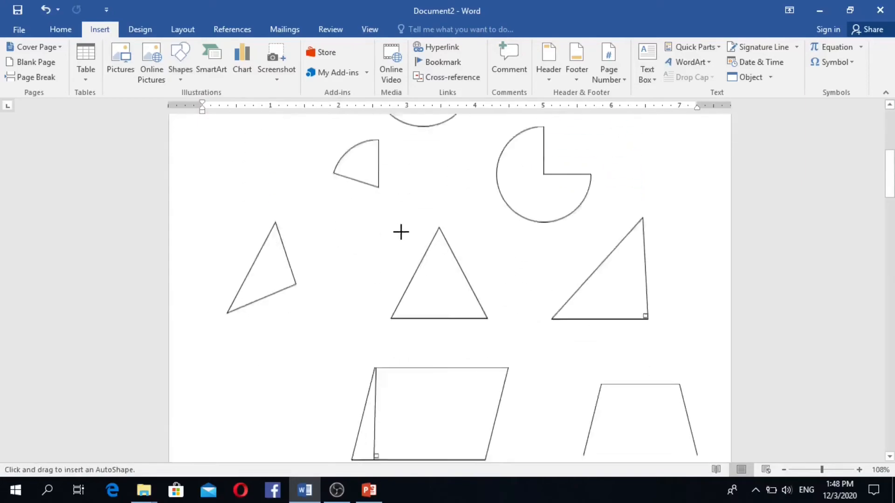
scroll(475, 281, down, 10)
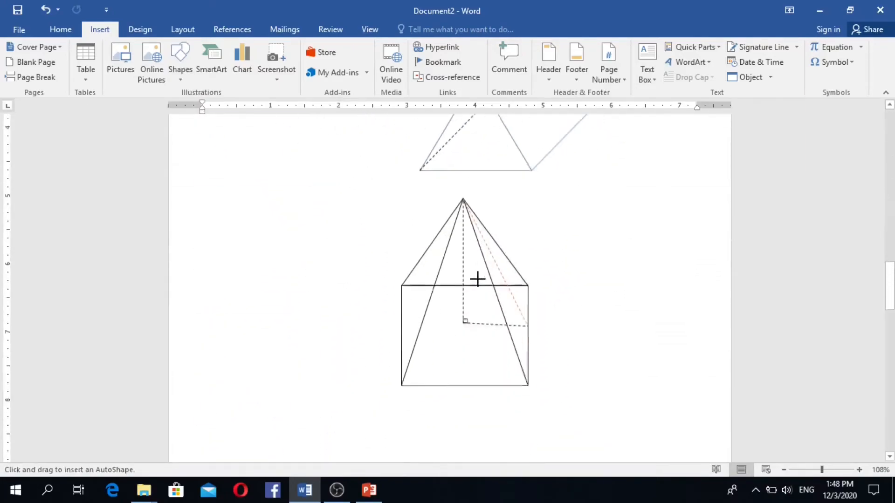
mouse_move(246, 238)
mouse_down()
mouse_move(345, 331)
mouse_move(435, 363)
mouse_move(401, 359)
mouse_up()
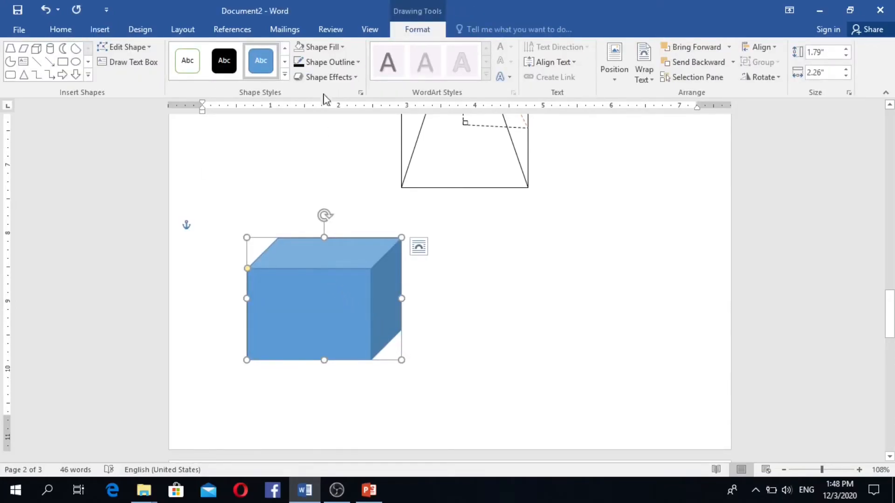
click(342, 48)
click(311, 162)
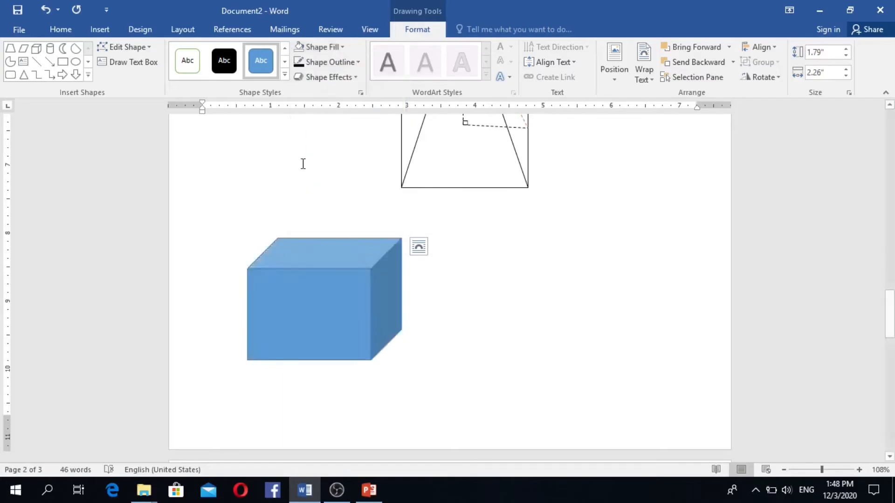
- Draw a cylinder to the right of the cube and remove its blue fill
click(98, 30)
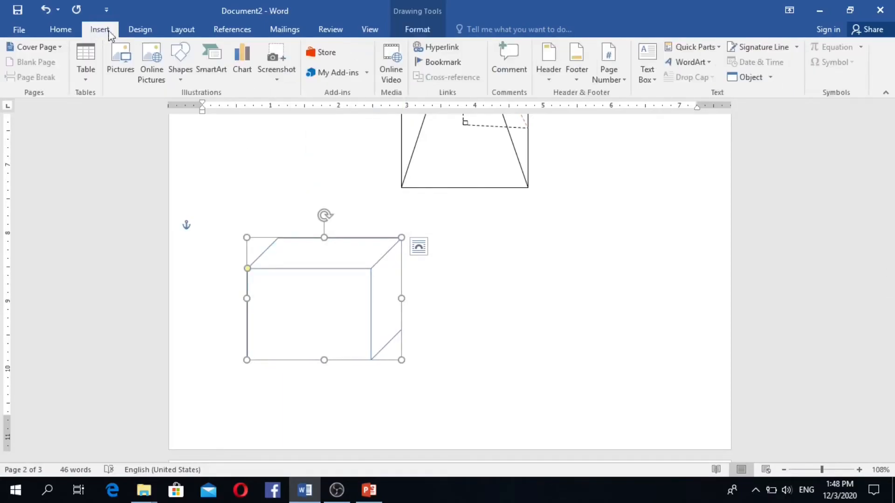
click(179, 75)
click(212, 107)
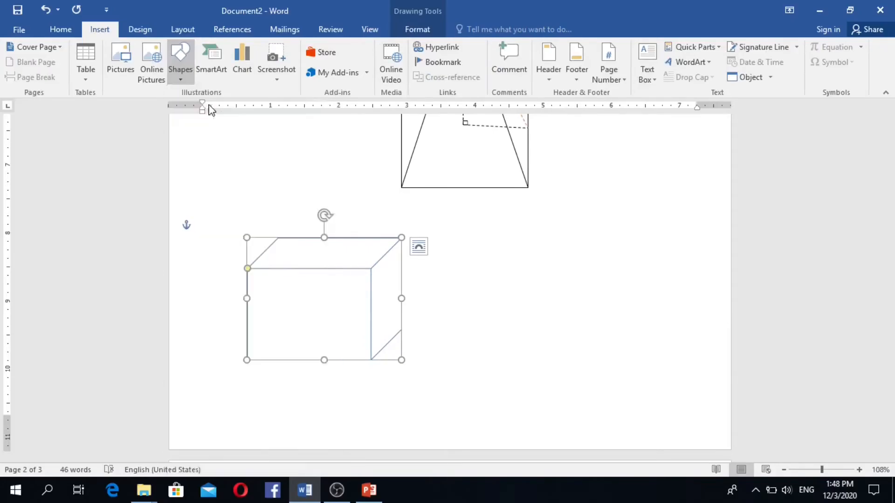
drag(520, 230, 661, 377)
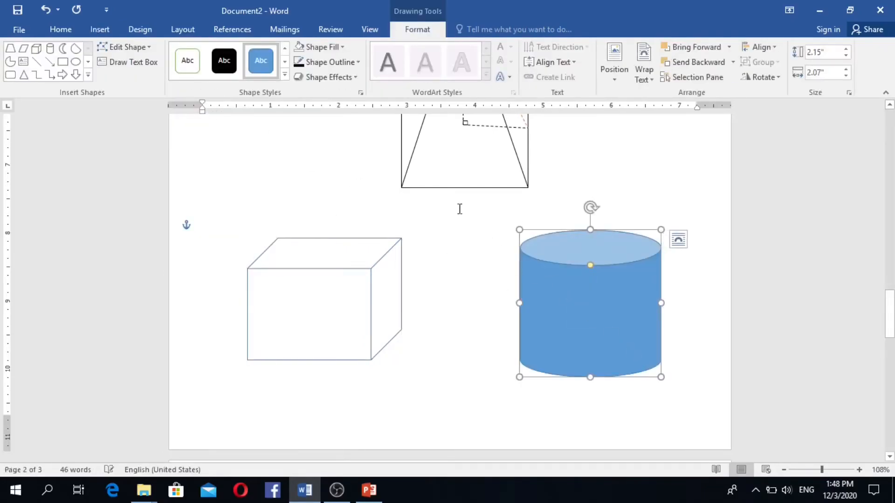
click(338, 49)
click(307, 162)
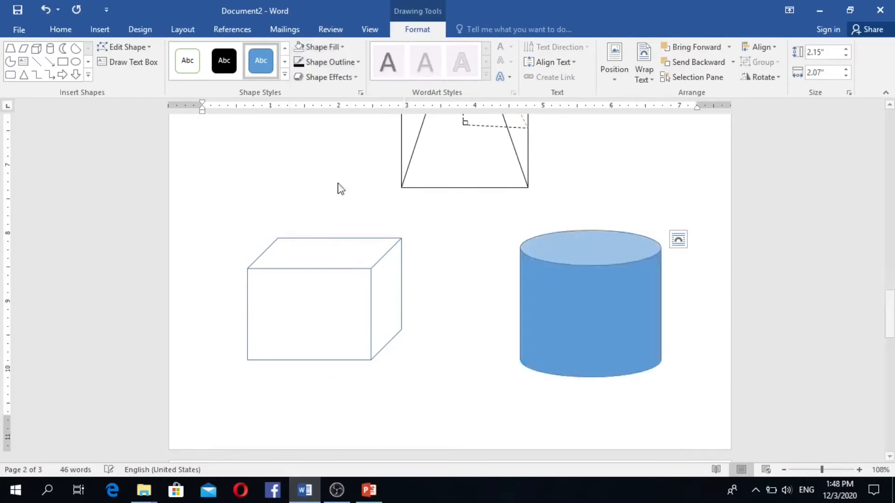
scroll(505, 297, up, 3)
scroll(505, 296, down, 2)
scroll(613, 329, up, 10)
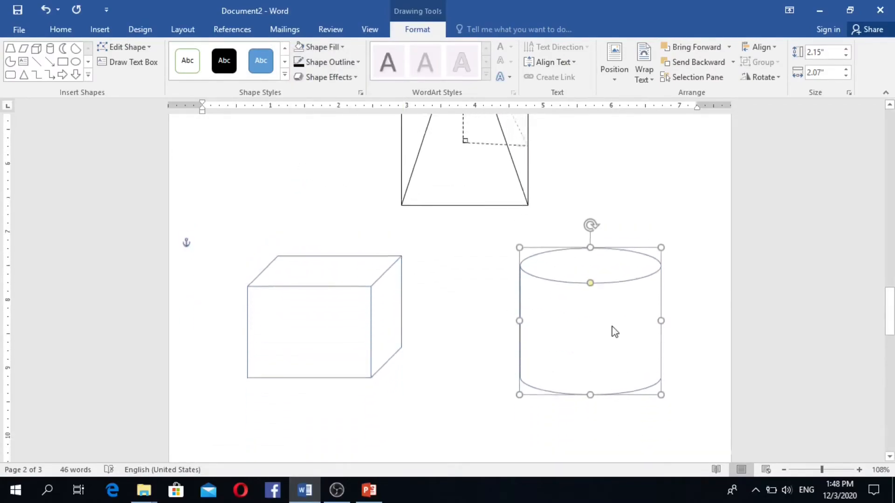
scroll(559, 296, up, 15)
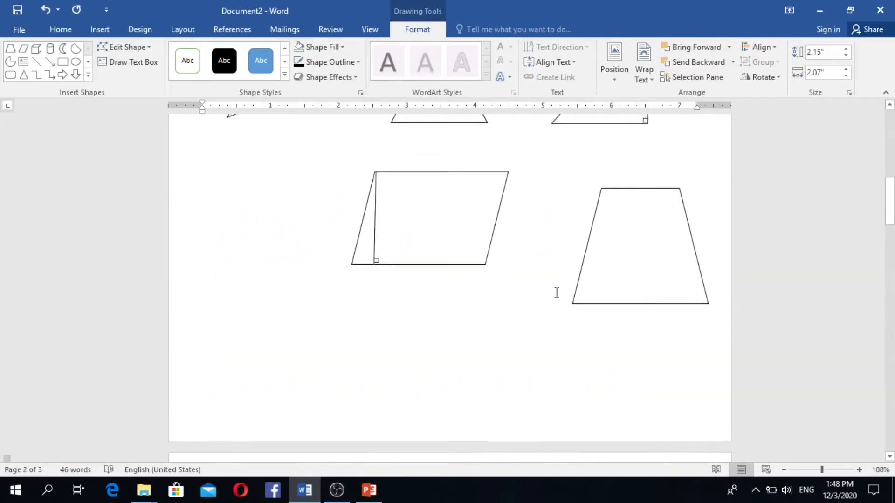
scroll(549, 290, up, 1)
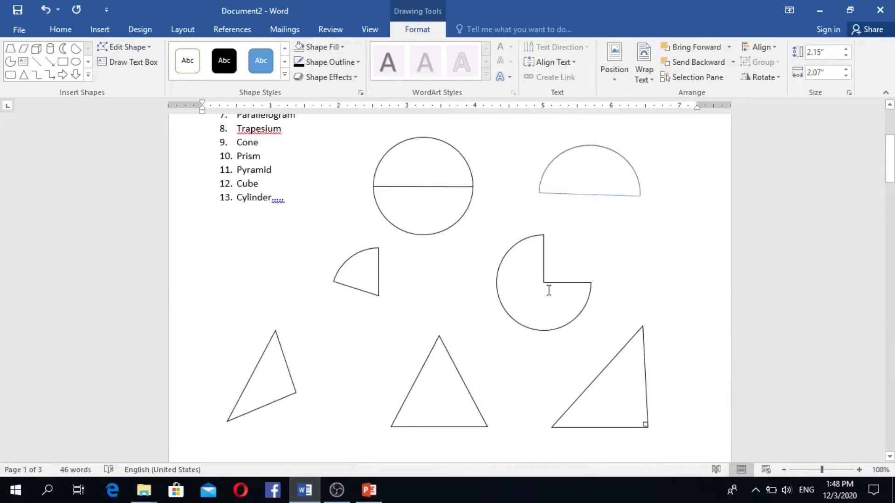
scroll(528, 284, up, 6)
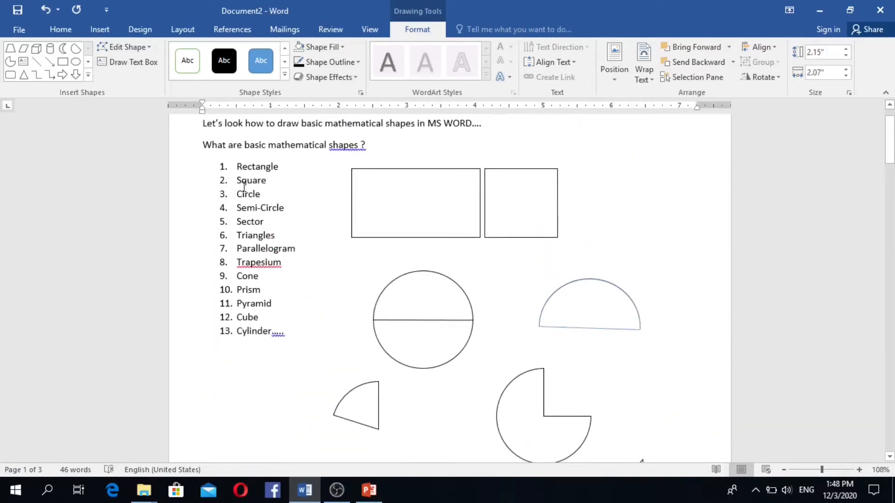
scroll(427, 279, down, 20)
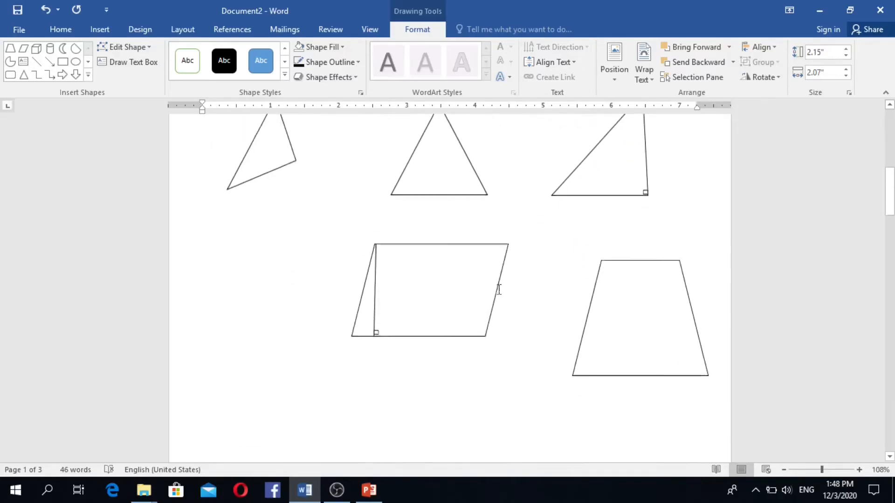
scroll(500, 291, down, 18)
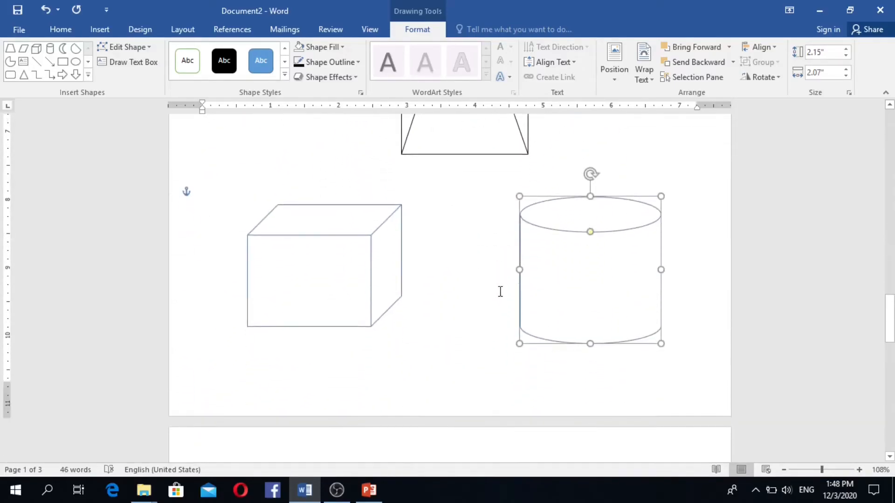
scroll(500, 291, up, 6)
scroll(500, 291, up, 6)
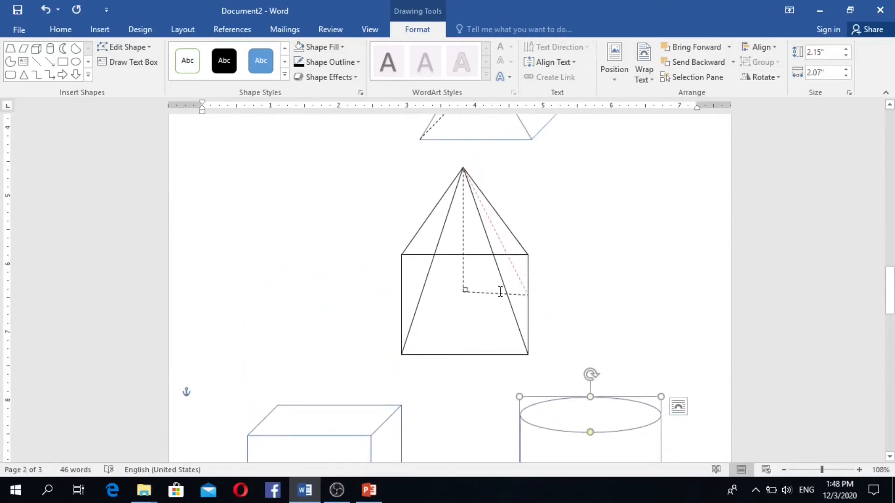
scroll(568, 354, down, 4)
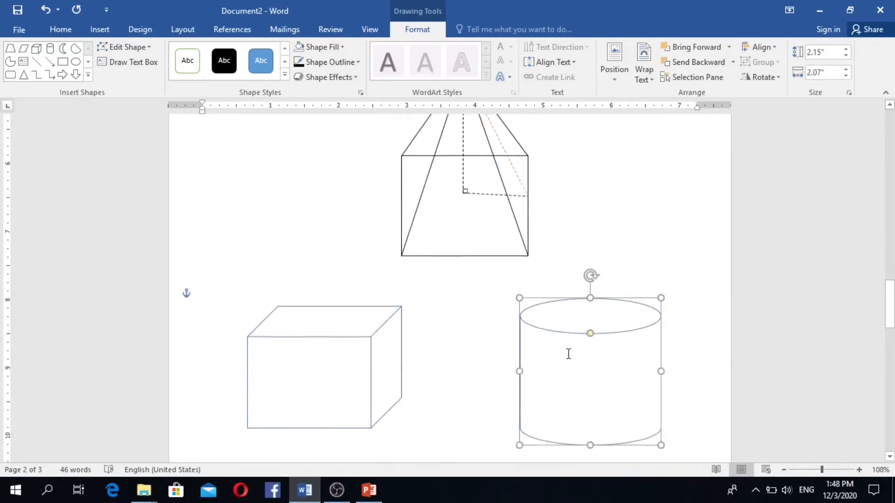
scroll(460, 231, up, 4)
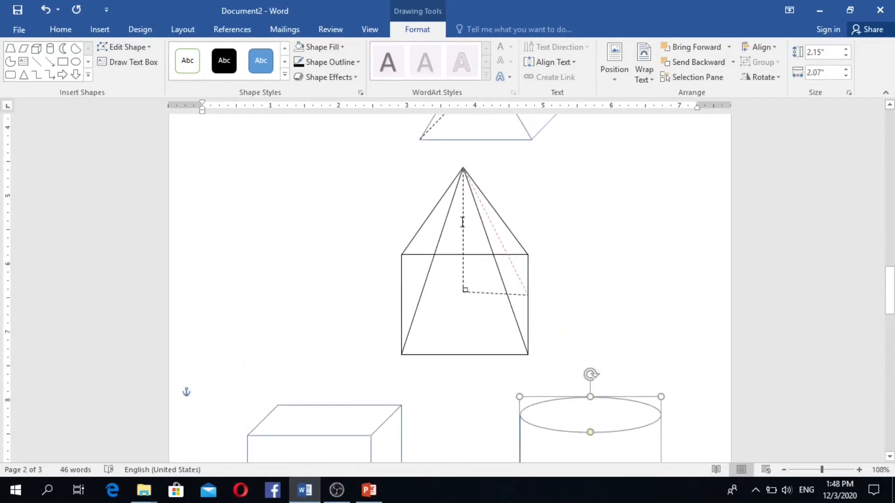
scroll(475, 194, down, 4)
scroll(493, 247, up, 1)
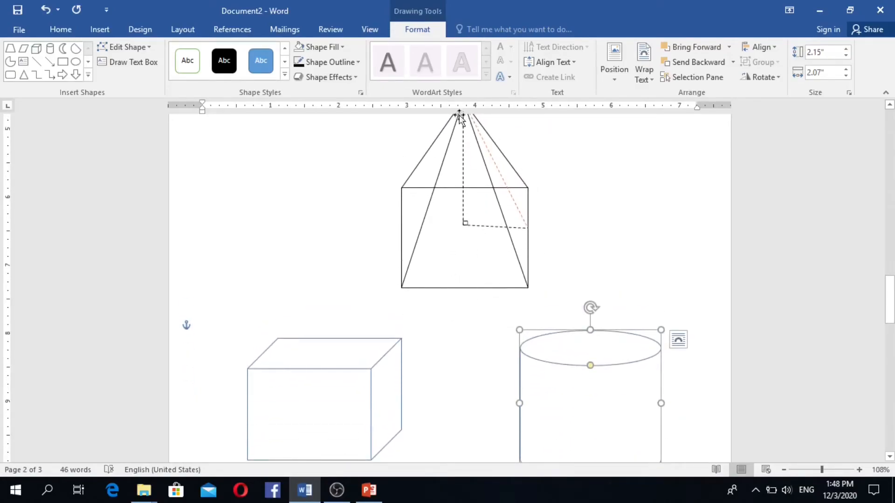
- Draw a text box just below the pyramid and type the letter a in it
click(97, 30)
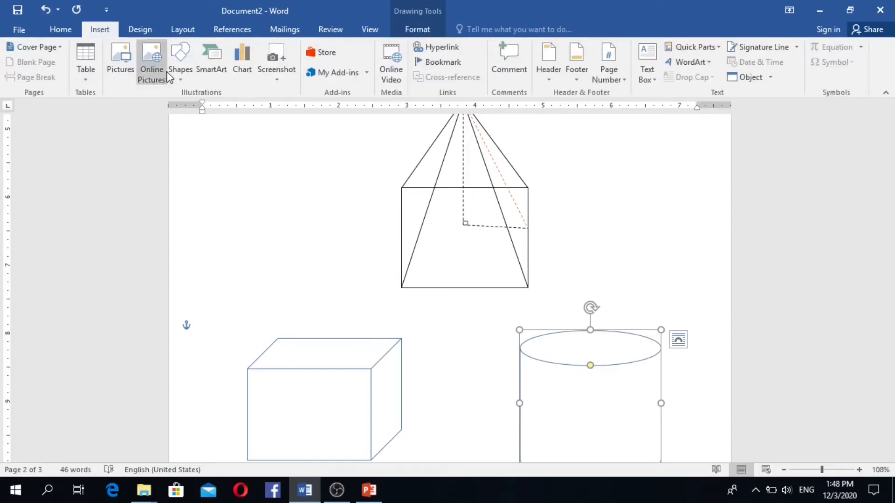
click(180, 69)
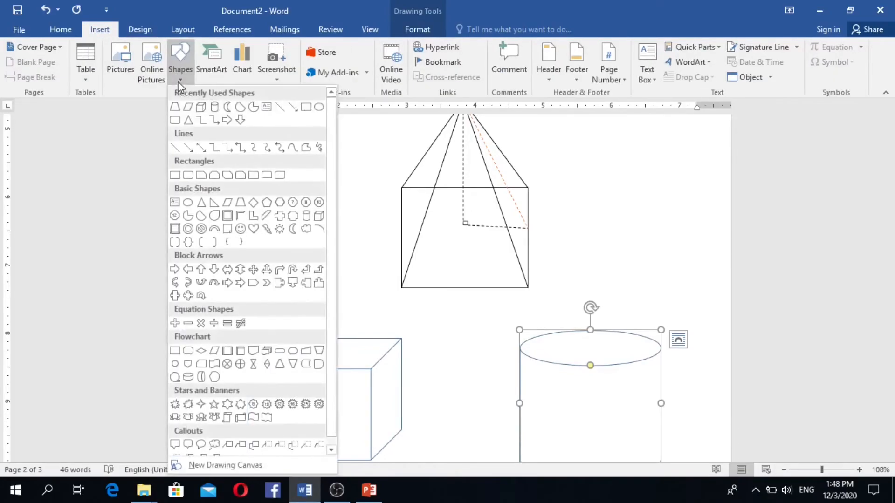
click(267, 109)
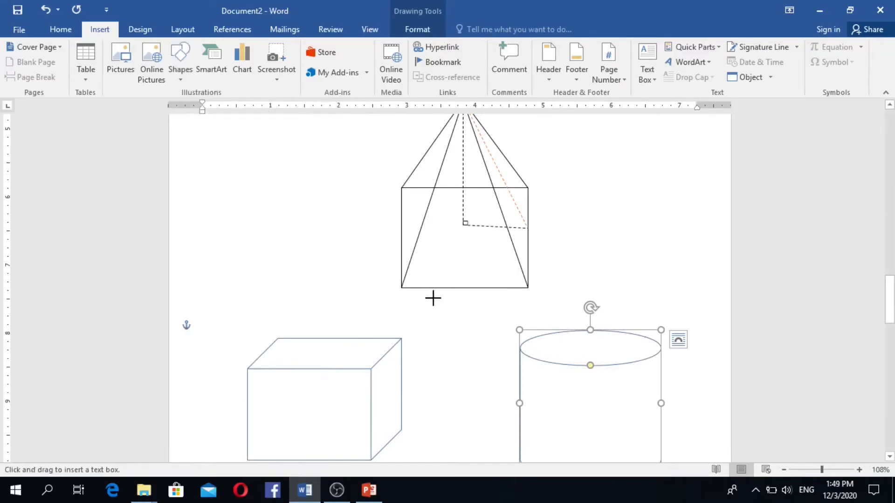
drag(432, 292, 502, 343)
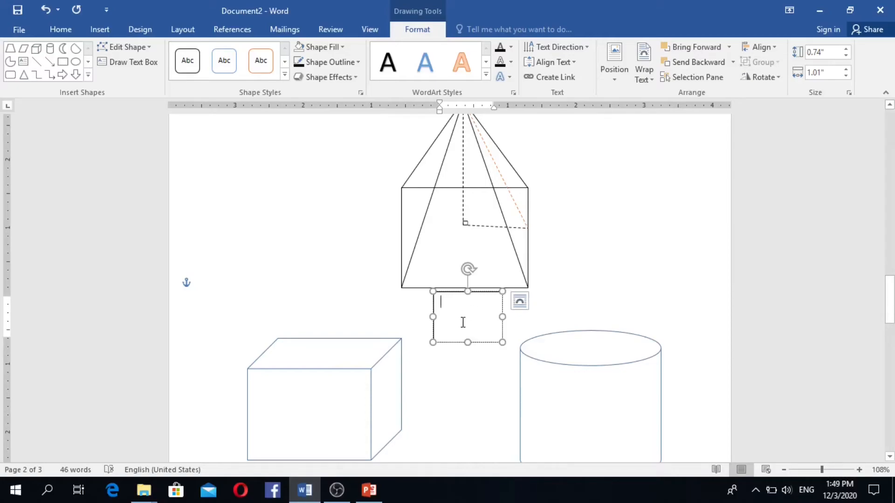
text(a)
- Make the a 22 pt, narrow the text box and centre it under the pyramid's base
drag(439, 303, 474, 322)
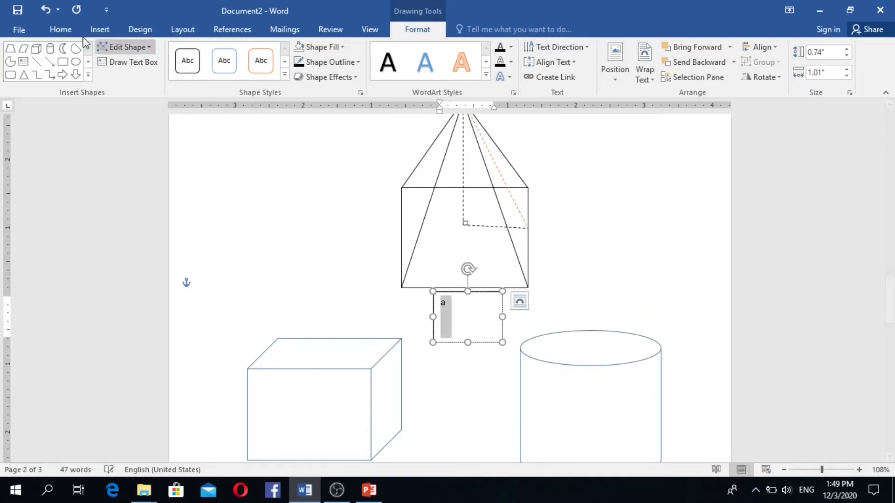
click(64, 33)
click(191, 51)
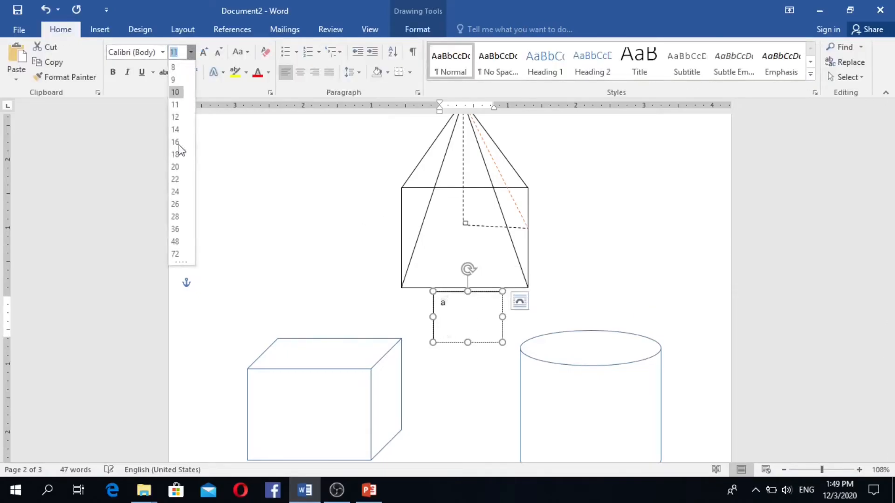
click(175, 180)
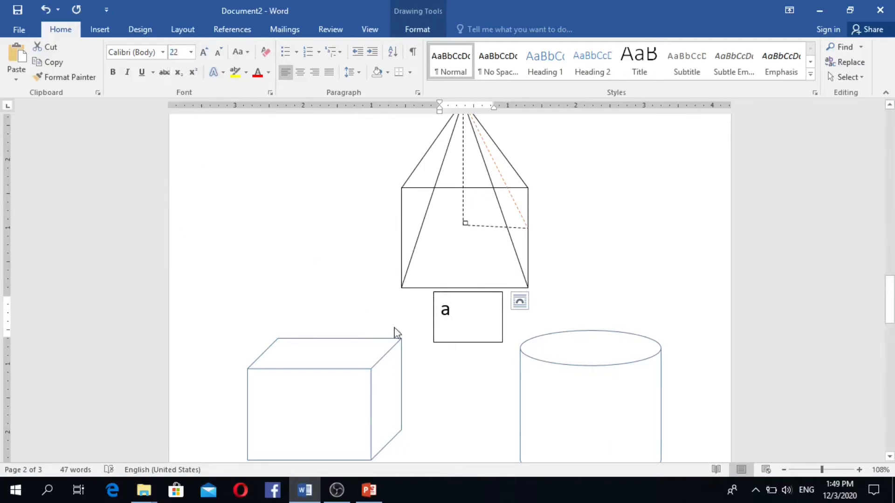
drag(501, 318, 449, 331)
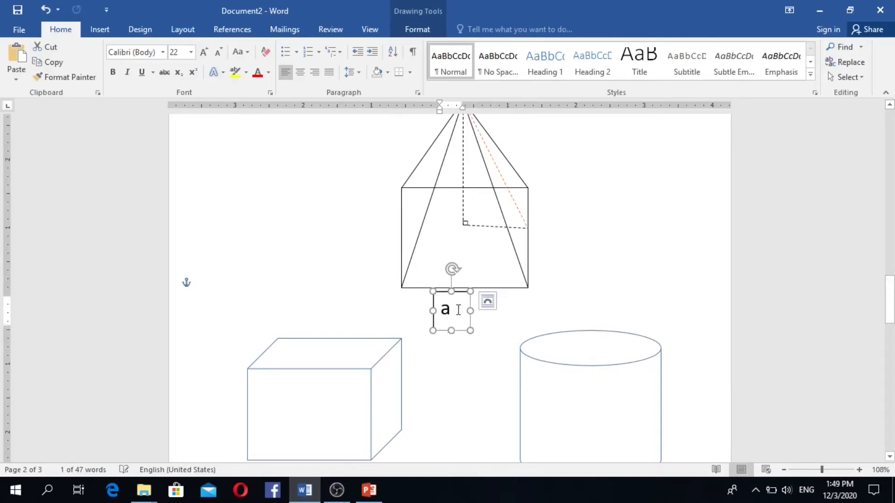
drag(466, 294, 475, 298)
- Select the a label's text box beneath the pyramid
click(578, 285)
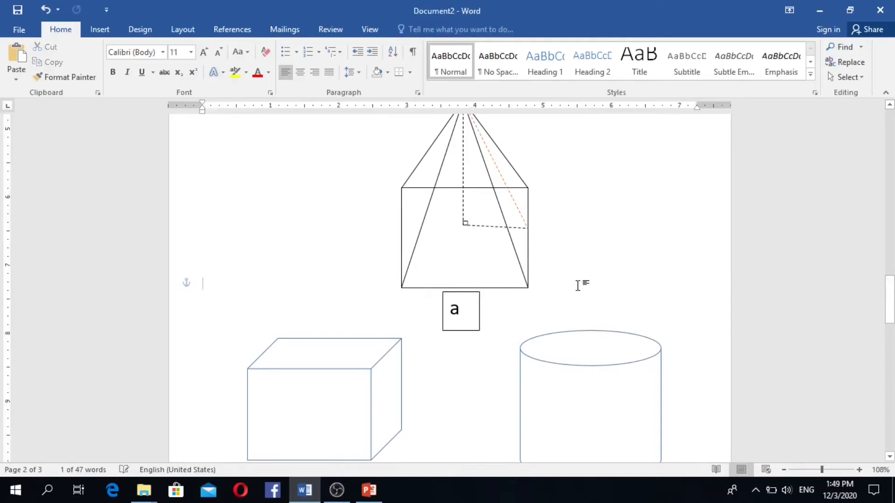
click(452, 316)
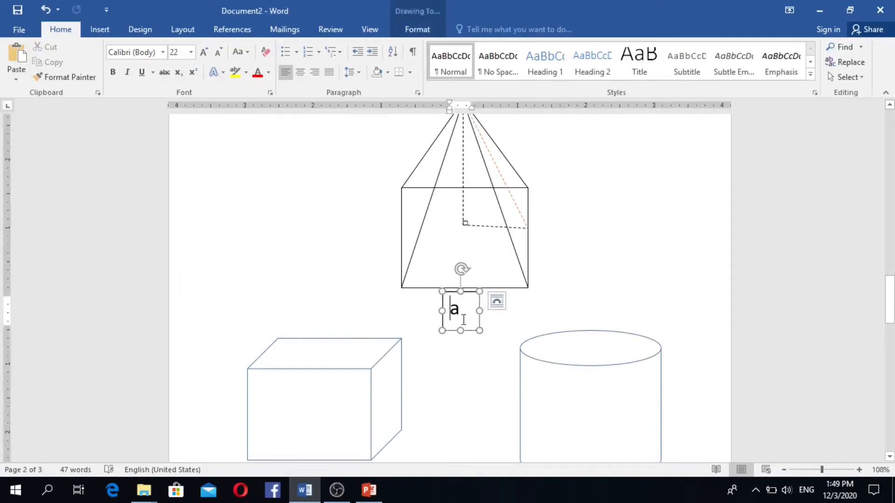
click(558, 281)
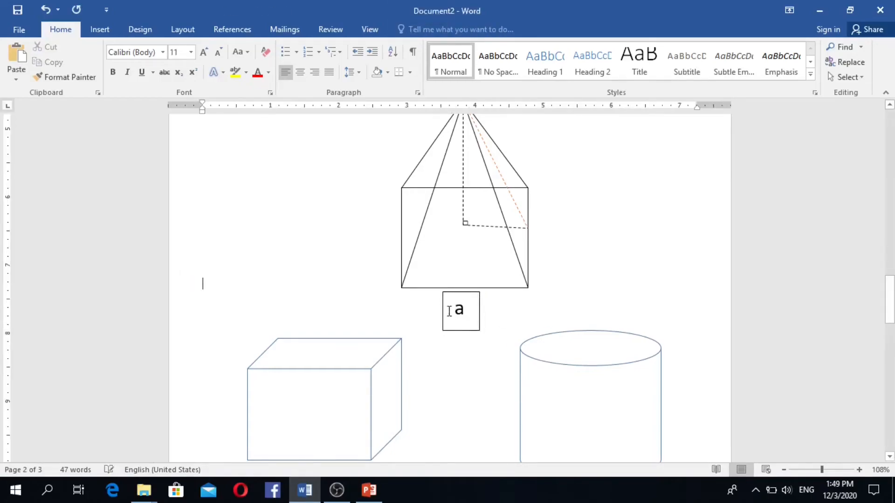
click(473, 308)
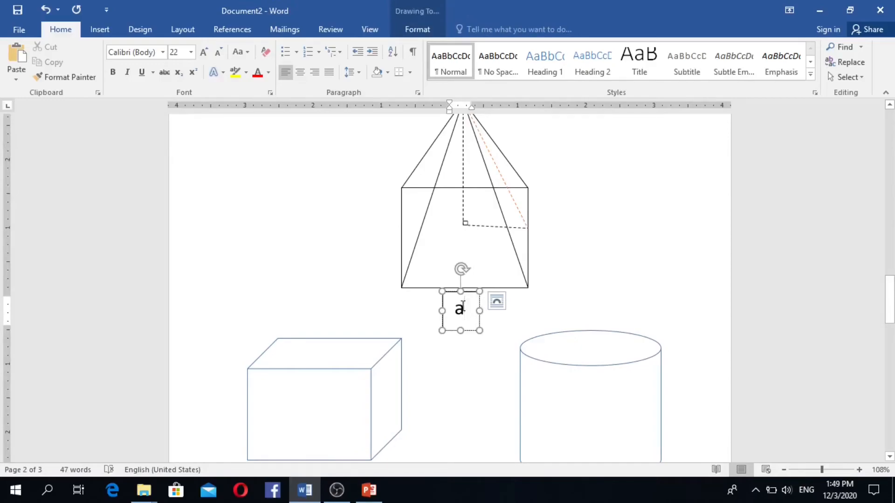
click(535, 305)
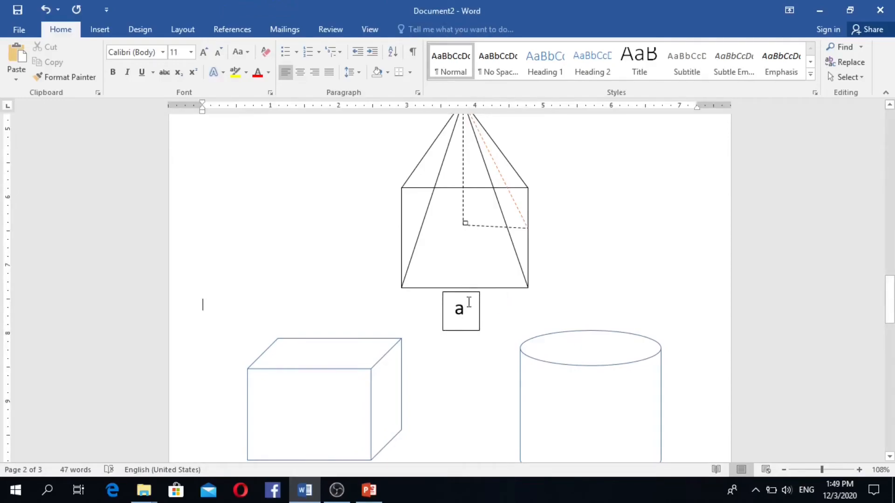
click(468, 295)
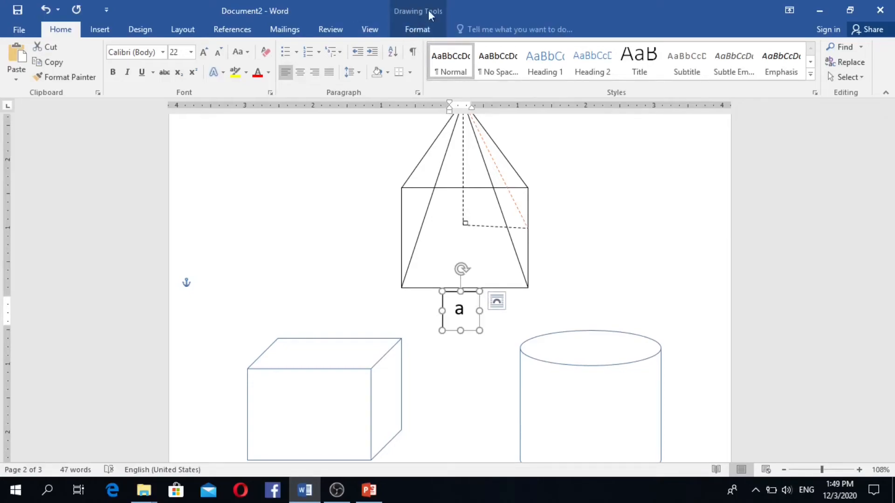
- Set the a label box's Shape Outline to No Outline and check the result
click(416, 28)
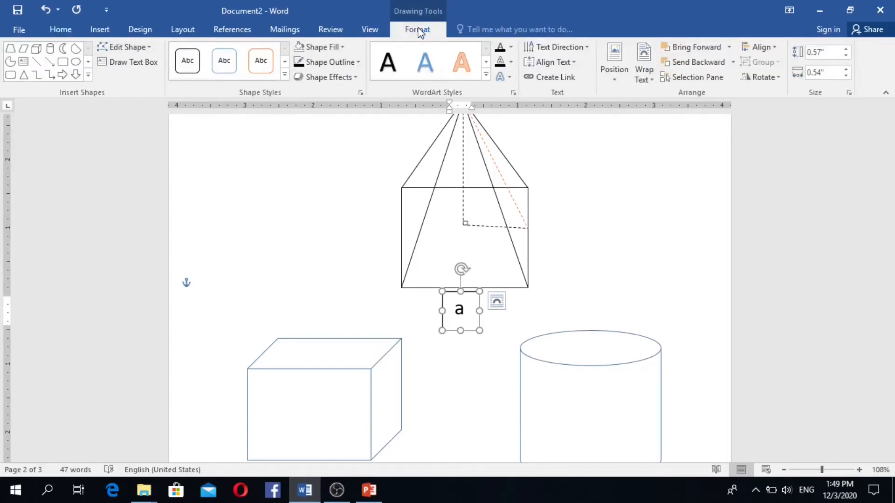
click(342, 47)
click(300, 165)
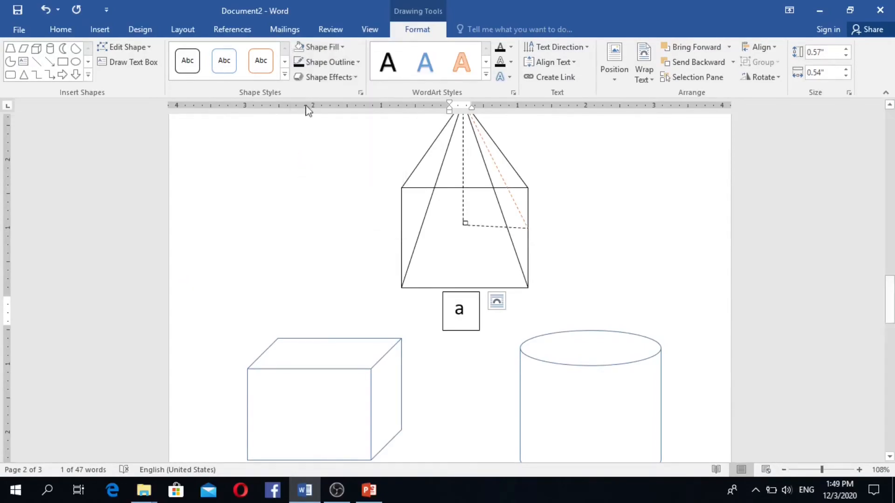
click(353, 64)
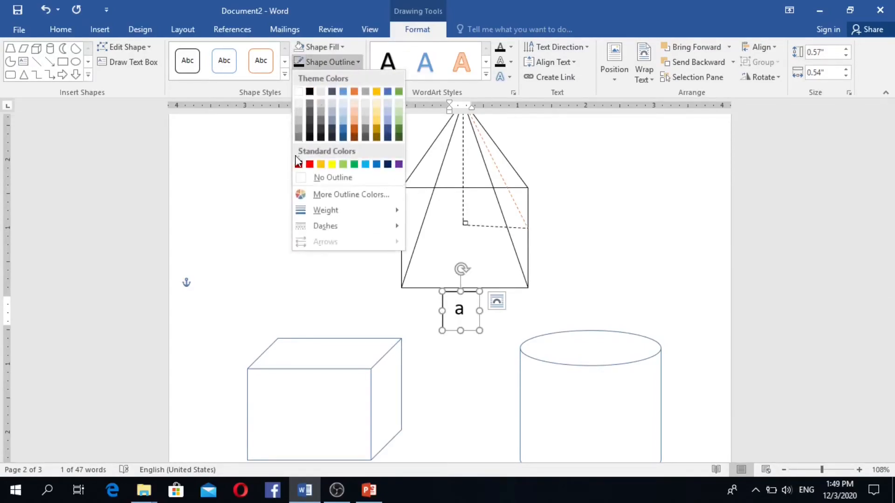
click(302, 180)
click(599, 305)
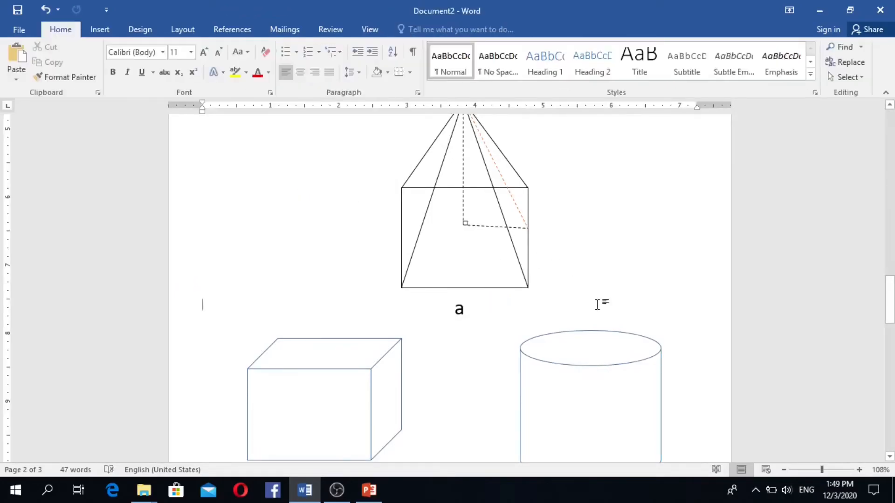
click(450, 318)
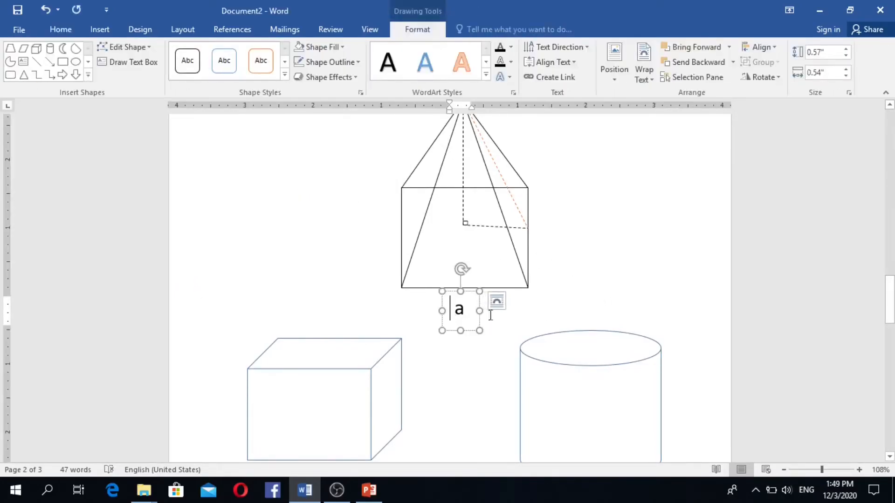
click(512, 345)
click(456, 322)
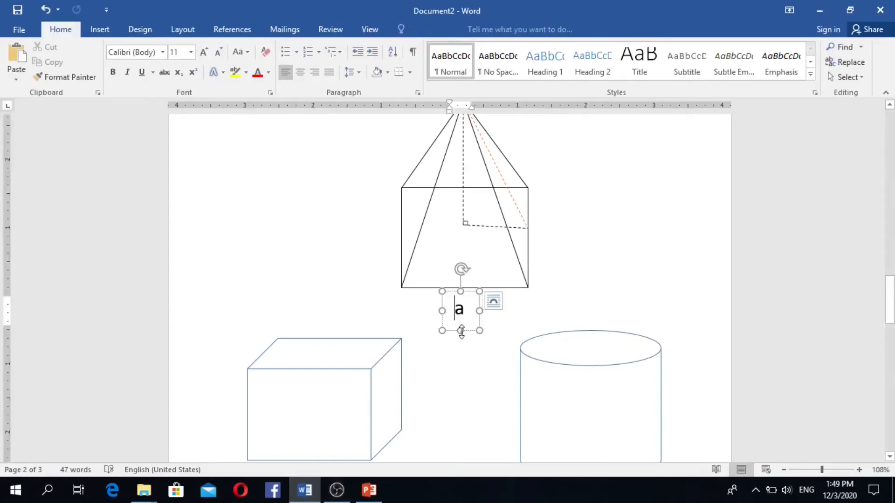
- Place a copy of the a label right of the pyramid, beside the dashed base line
drag(471, 293, 474, 292)
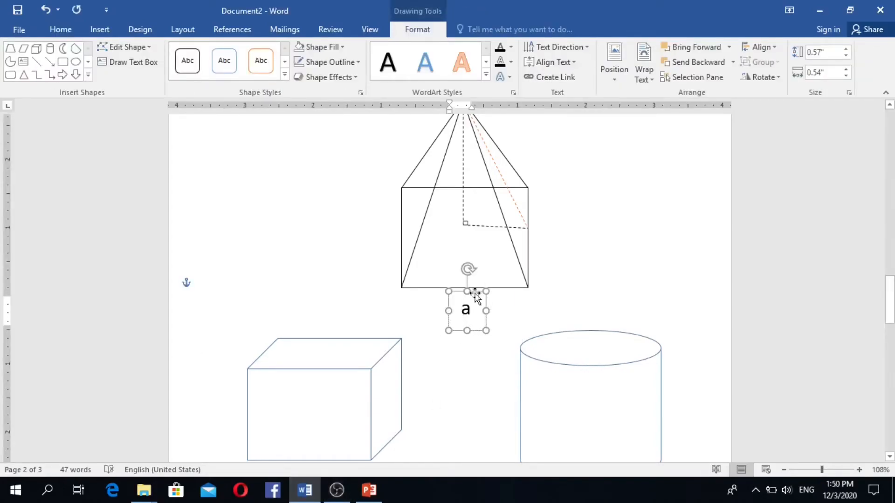
click(483, 306)
click(480, 306)
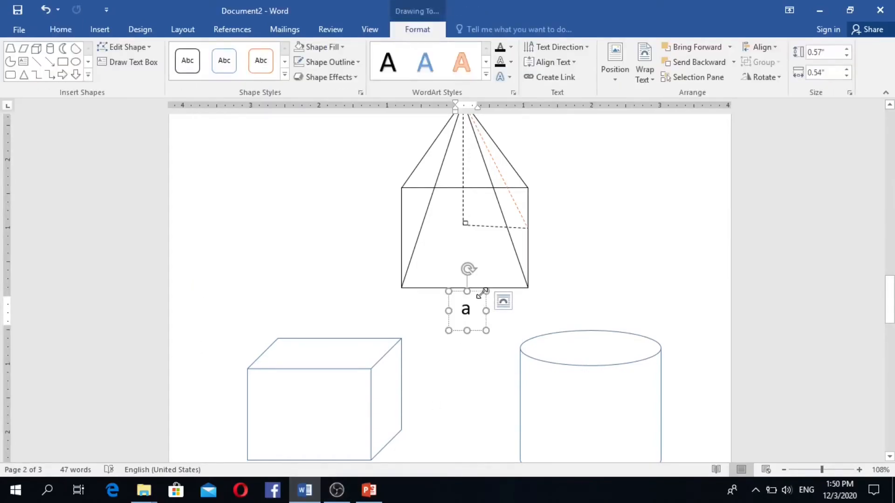
drag(475, 292, 557, 209)
click(578, 234)
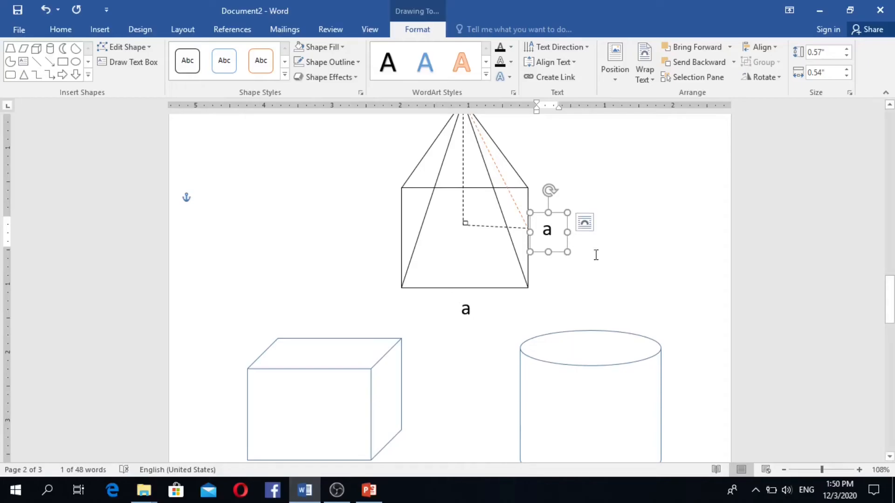
- Drag the copied a label up toward the pyramid's apex
click(643, 266)
click(560, 233)
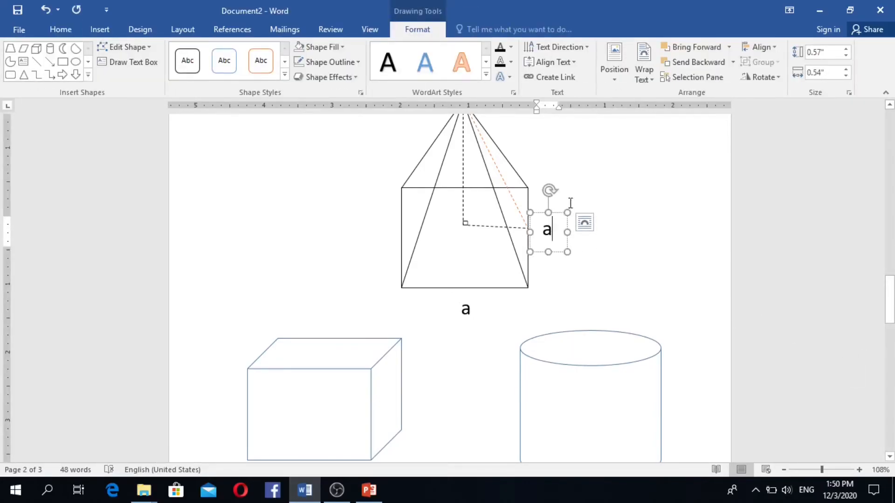
drag(558, 213, 461, 162)
- Drop a label copy below the apex and change its text from a to H
click(491, 184)
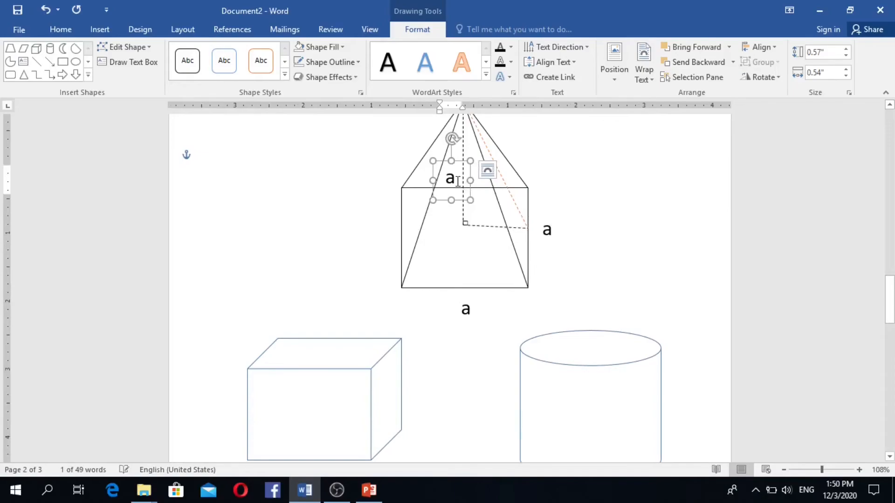
key(BackSpace)
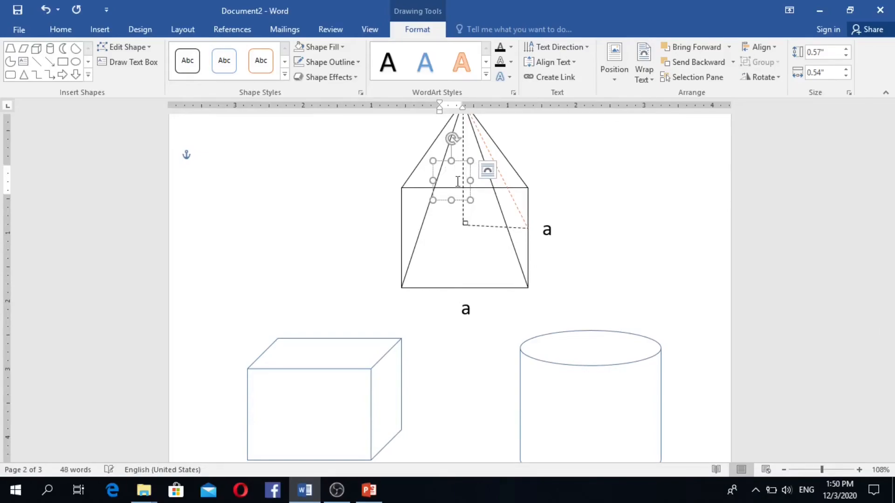
text(H)
click(484, 271)
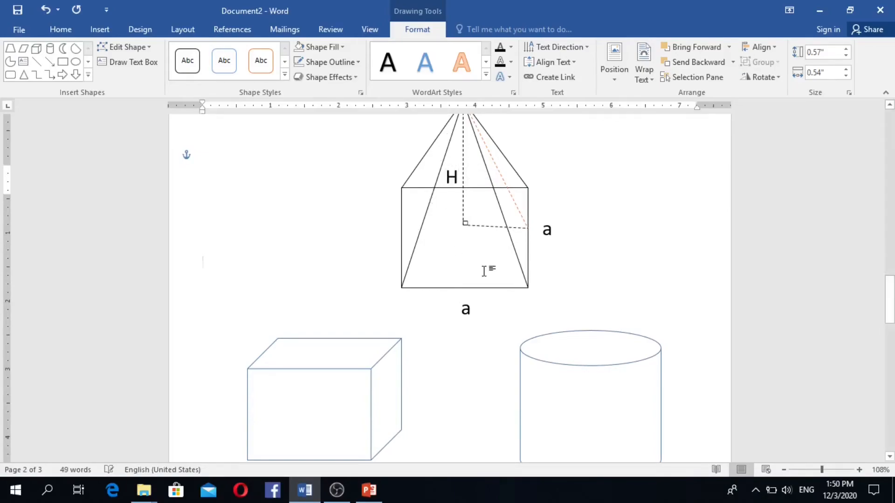
scroll(541, 253, up, 2)
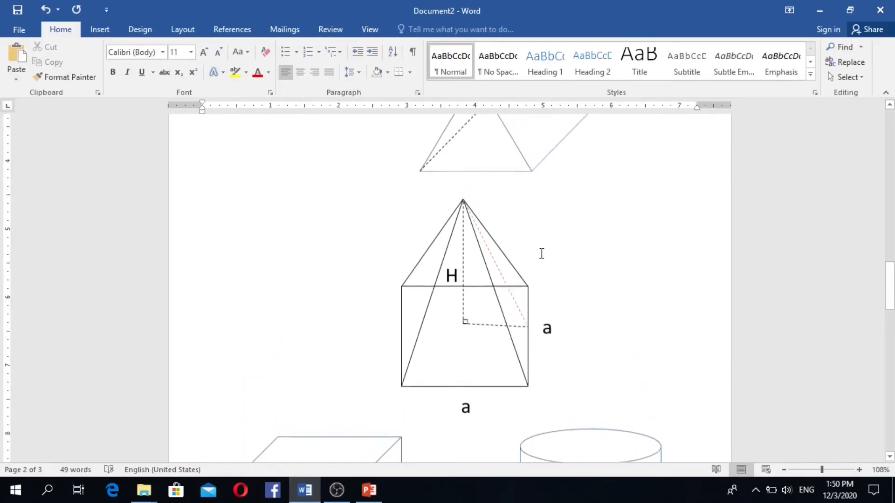
scroll(541, 253, down, 3)
scroll(529, 264, up, 1)
scroll(531, 265, down, 1)
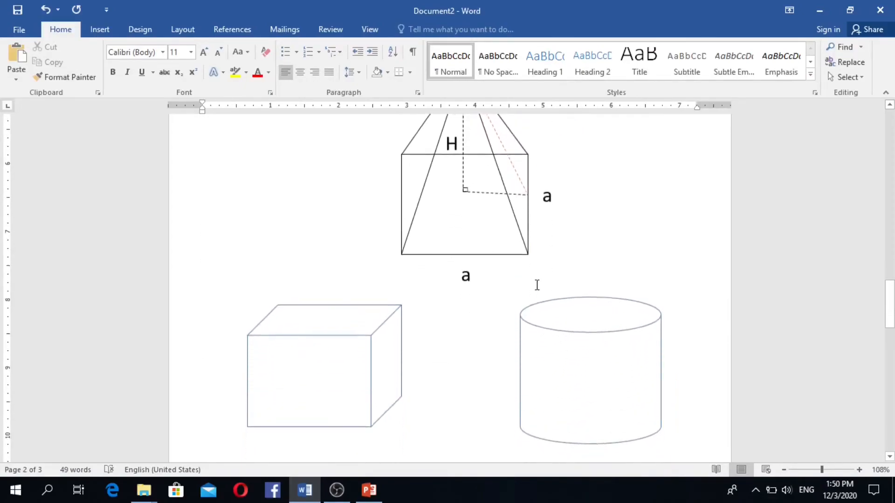
scroll(537, 284, up, 2)
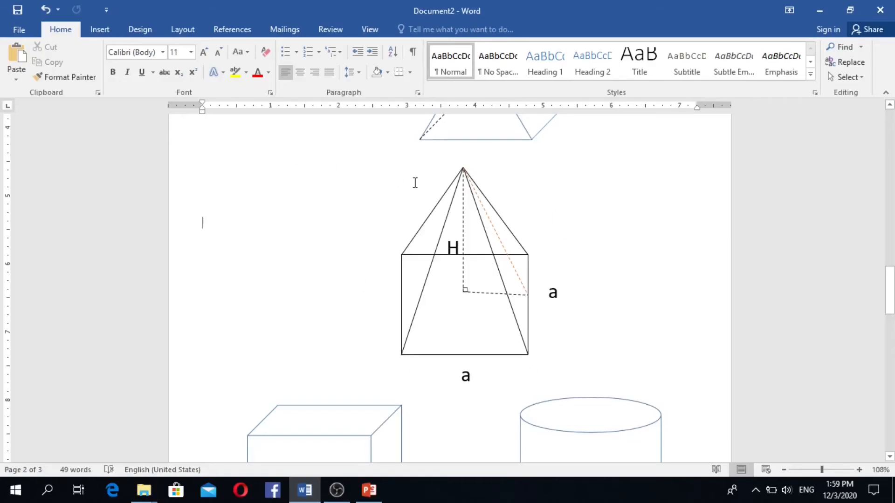
click(444, 217)
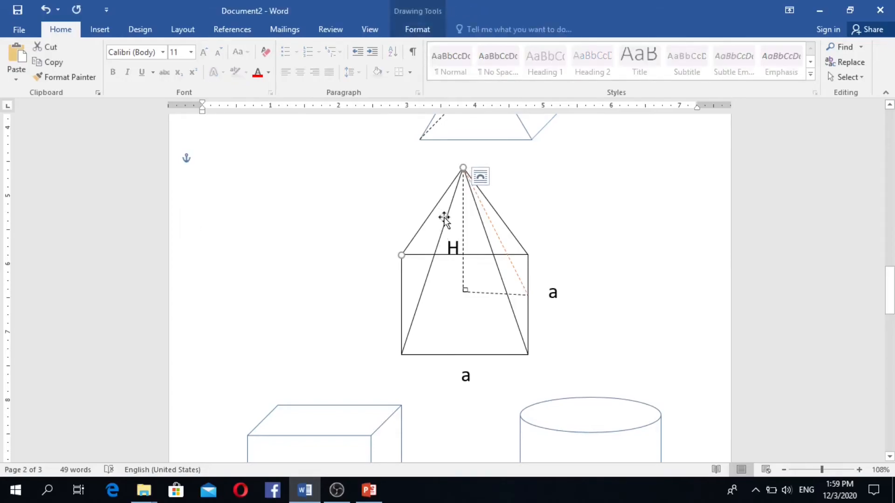
click(444, 217)
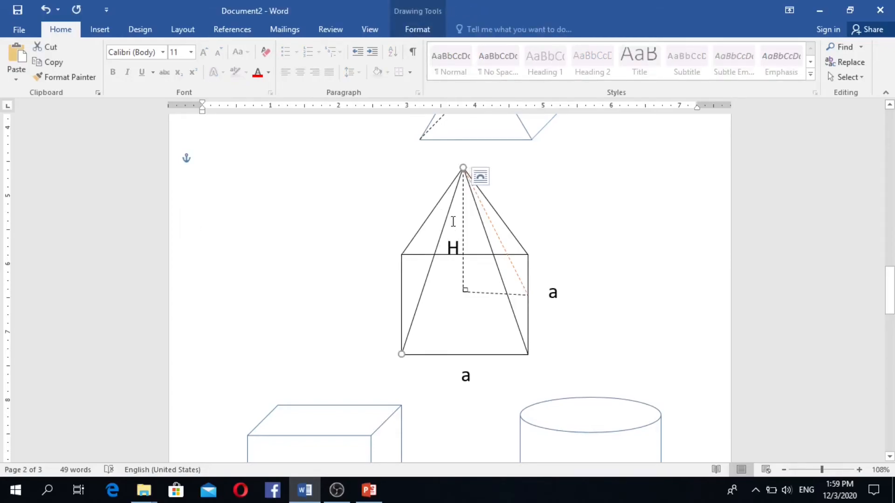
click(480, 223)
click(500, 217)
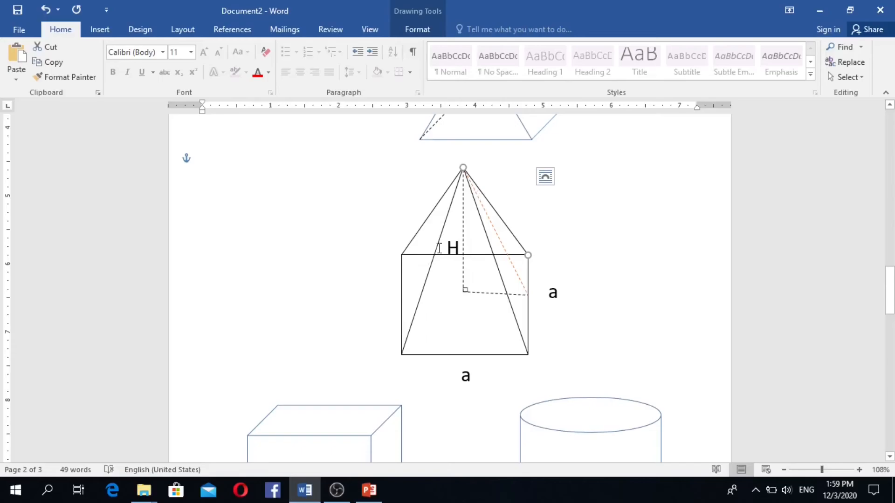
click(421, 255)
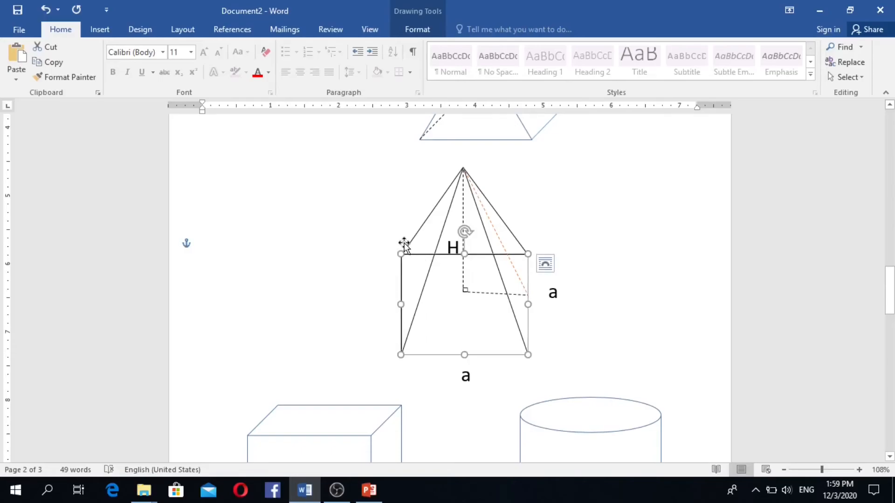
shift+click(426, 216)
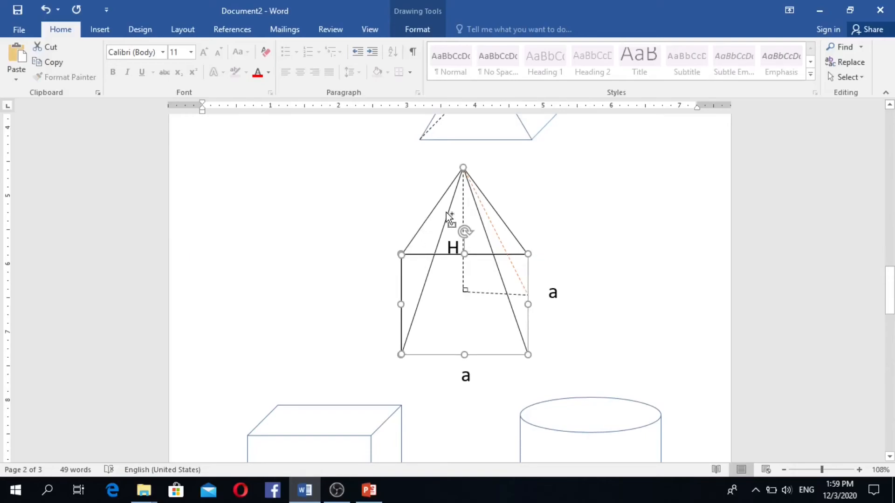
shift+click(484, 209)
click(451, 254)
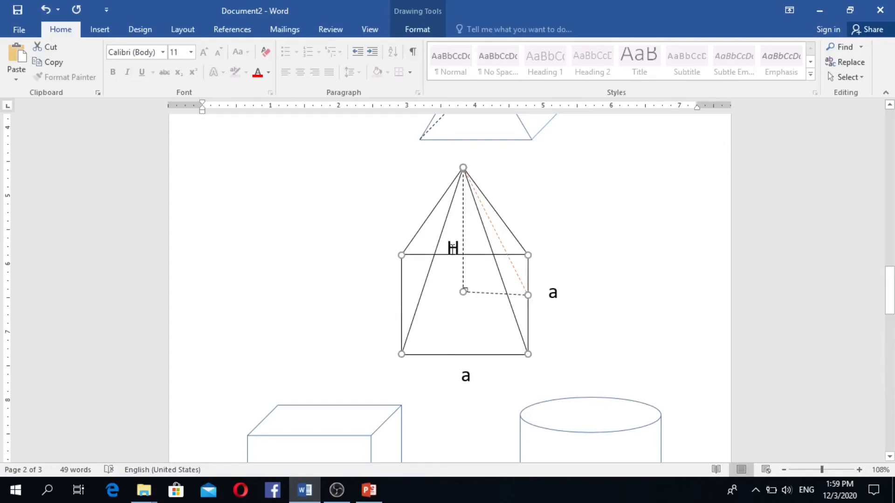
- Select the H label, square, slant lines, dashed base line and both a labels, then group them
click(453, 248)
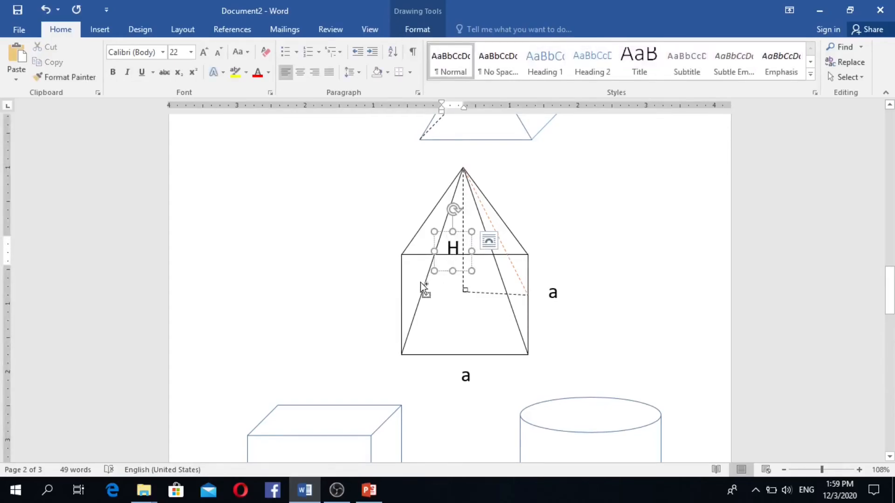
shift+click(418, 255)
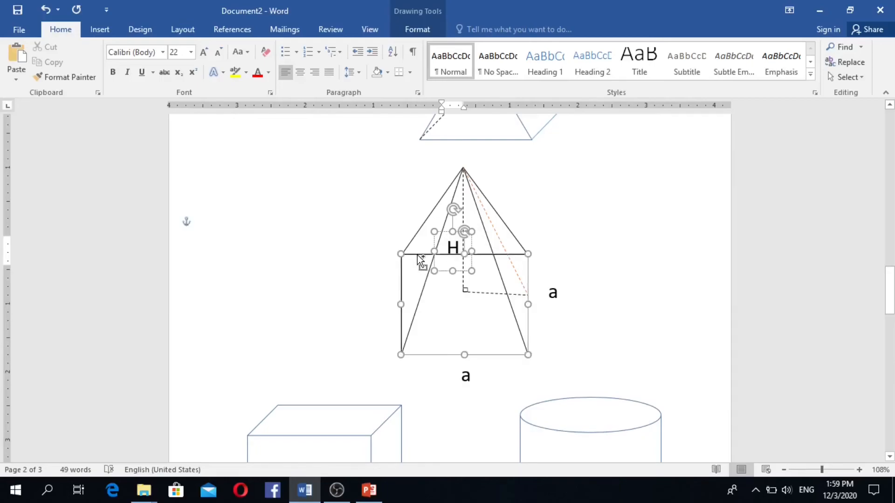
shift+click(418, 234)
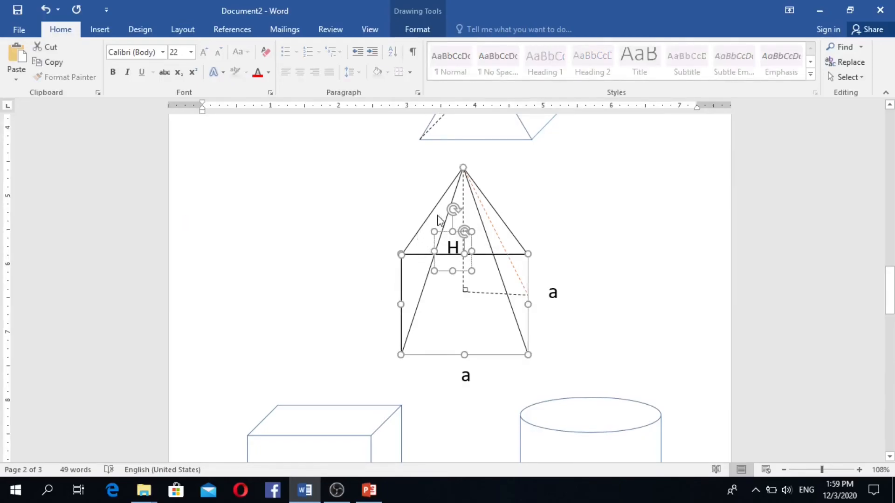
shift+click(415, 307)
shift+click(487, 293)
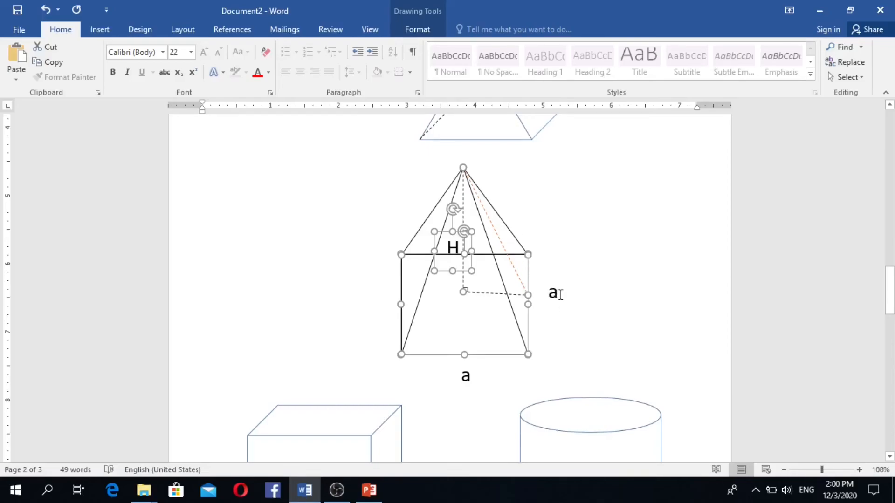
shift+click(539, 286)
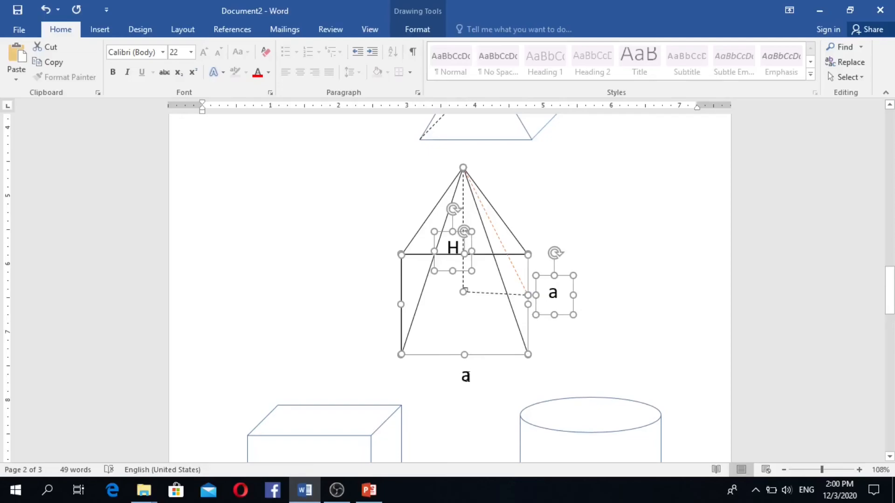
shift+click(474, 394)
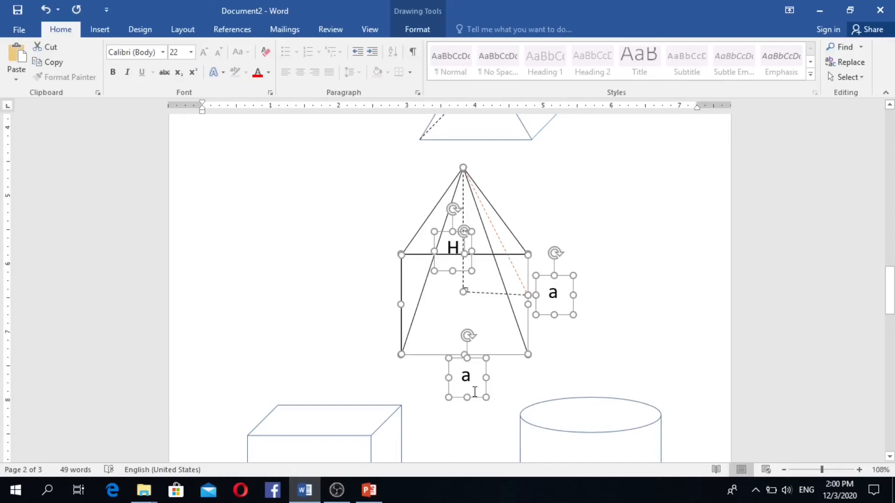
click(421, 29)
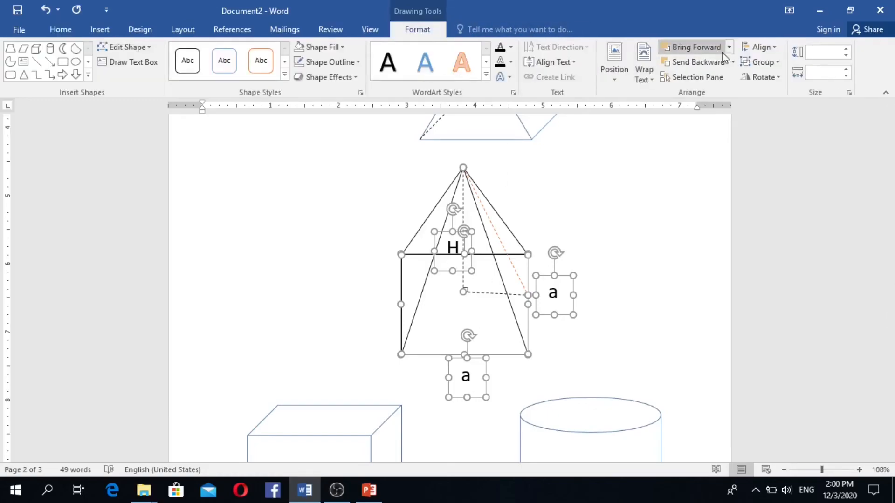
click(764, 62)
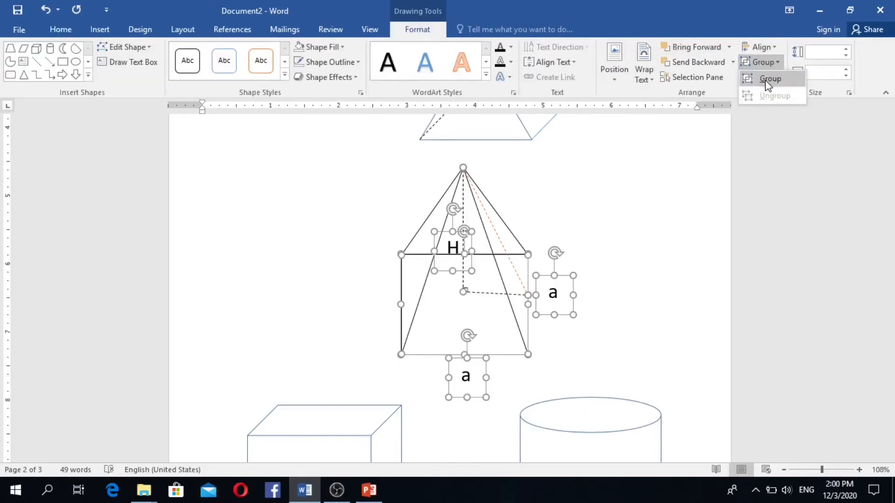
click(768, 79)
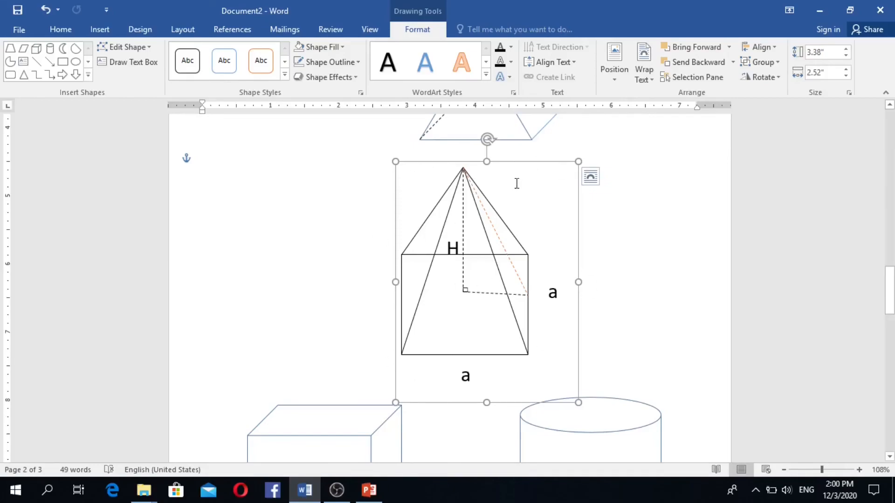
- Nudge the grouped pyramid slightly to fine-tune its position
drag(492, 164, 516, 159)
click(464, 227)
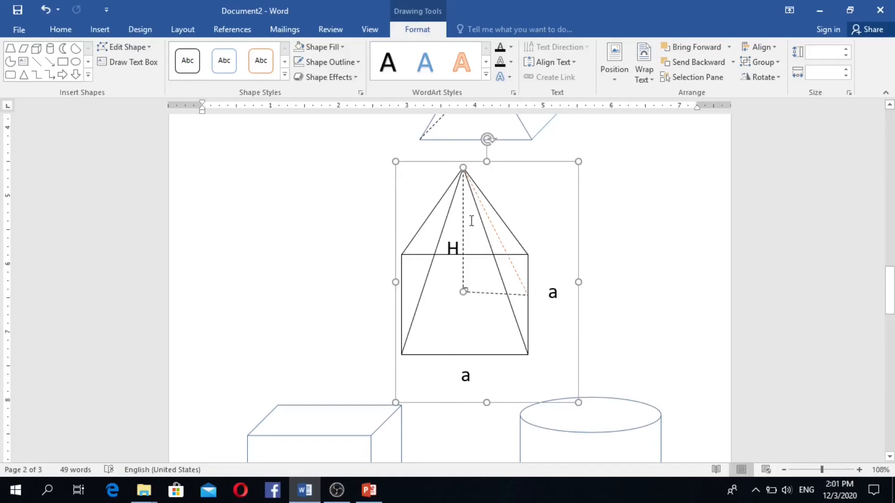
click(779, 62)
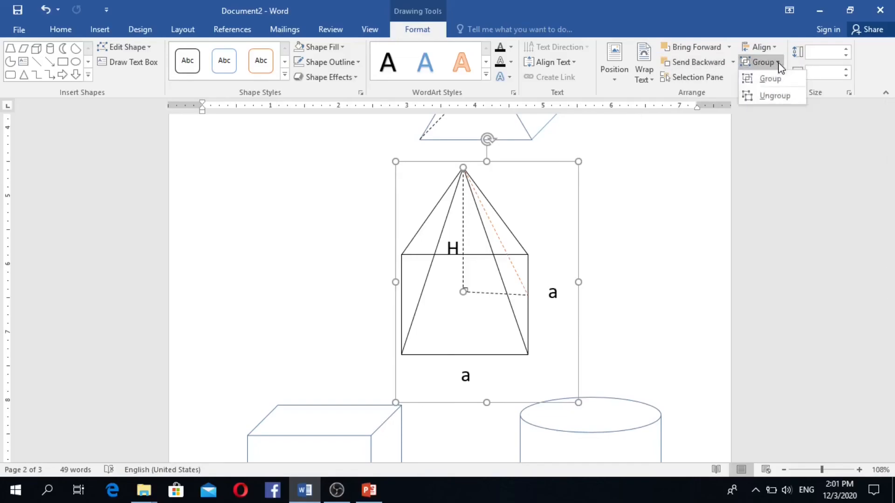
click(765, 81)
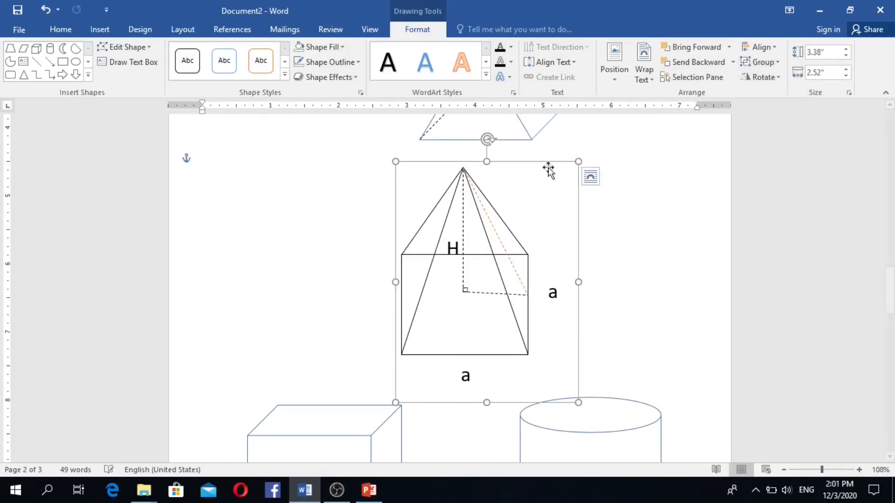
mouse_move(540, 164)
mouse_down()
mouse_move(495, 172)
mouse_move(550, 166)
mouse_move(525, 162)
mouse_move(537, 165)
mouse_up()
drag(535, 165, 540, 167)
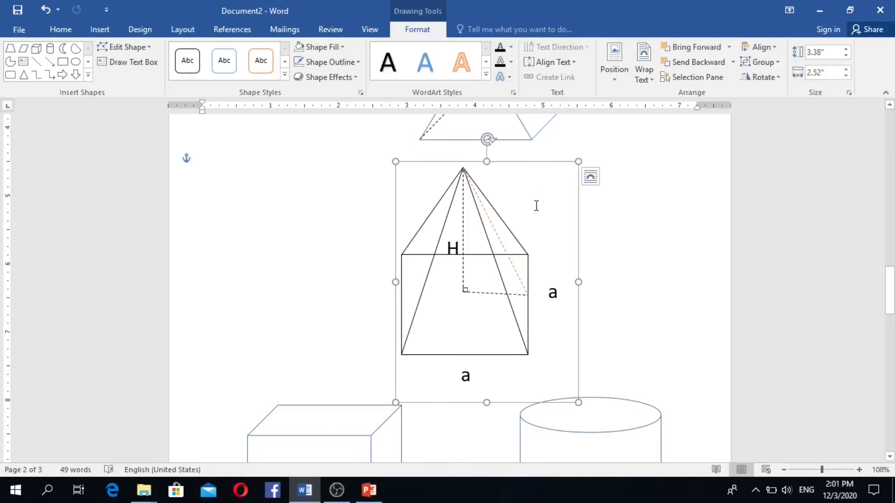
- Select the small right-angle marker together with the pyramid group for grouping
click(472, 285)
click(467, 293)
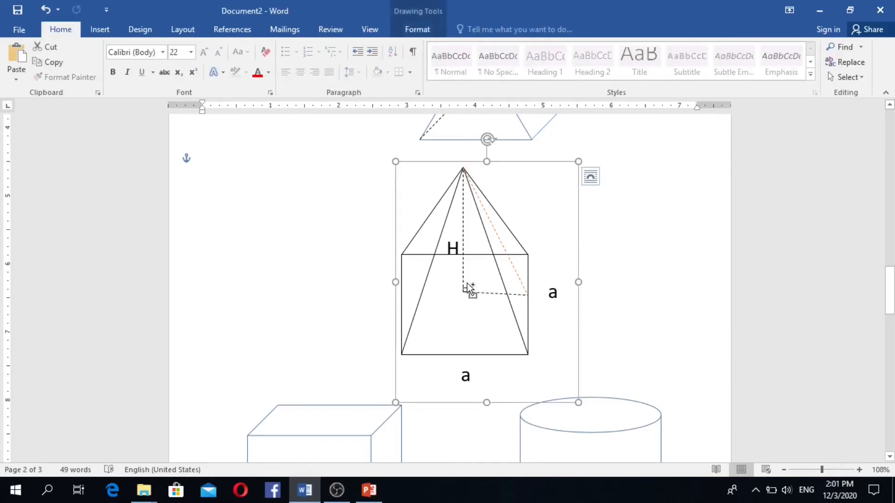
click(476, 284)
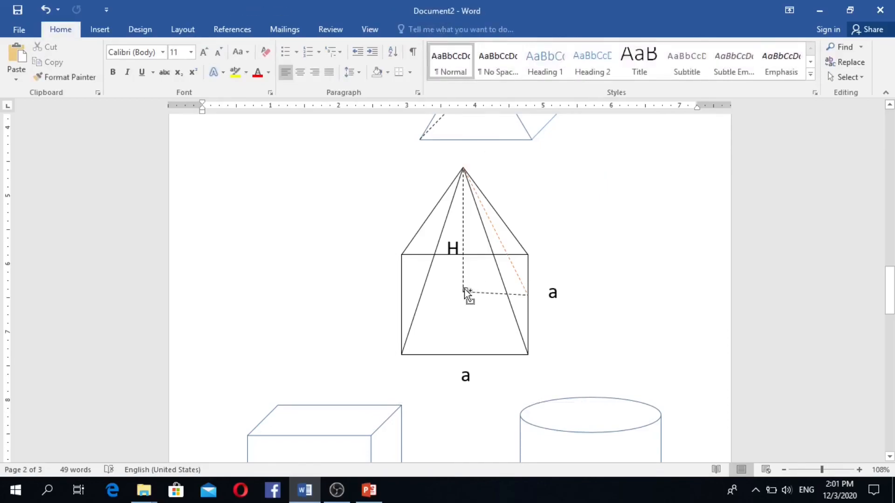
click(464, 289)
click(466, 289)
click(467, 286)
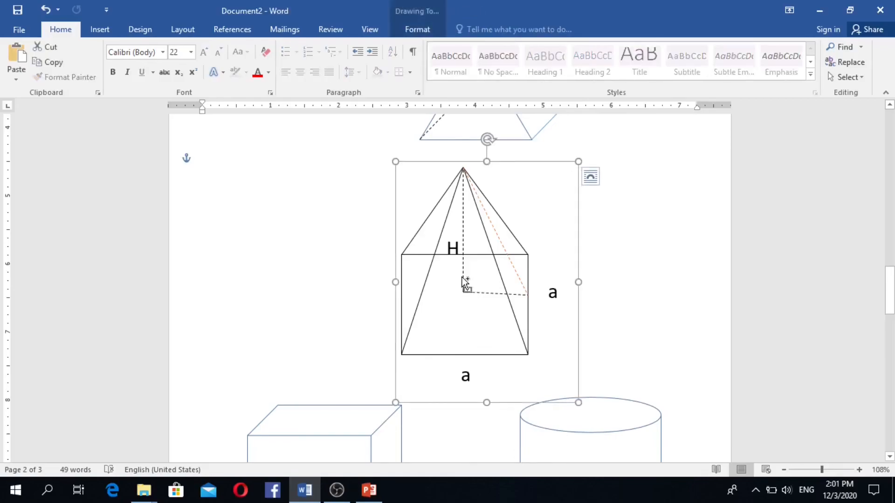
click(467, 284)
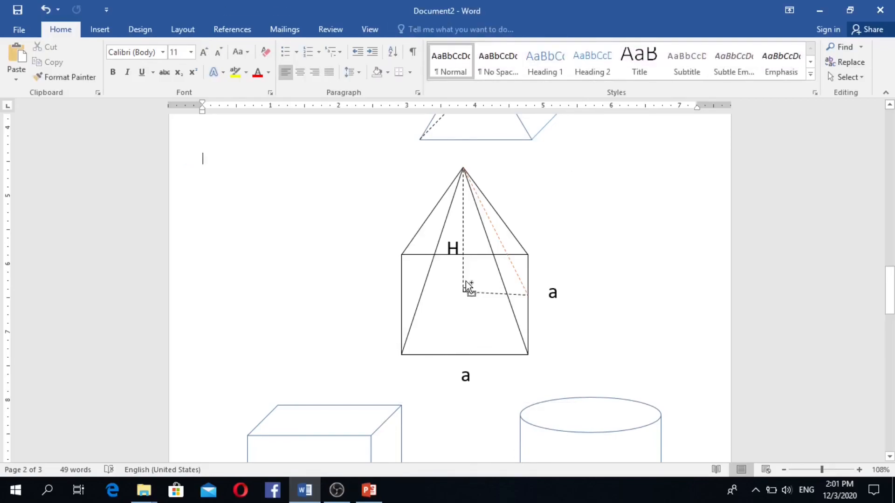
click(465, 287)
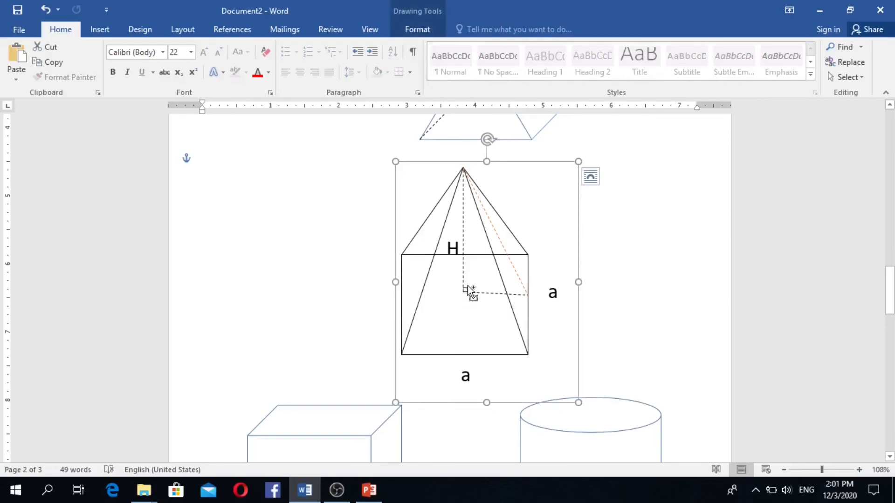
ctrl+click(468, 287)
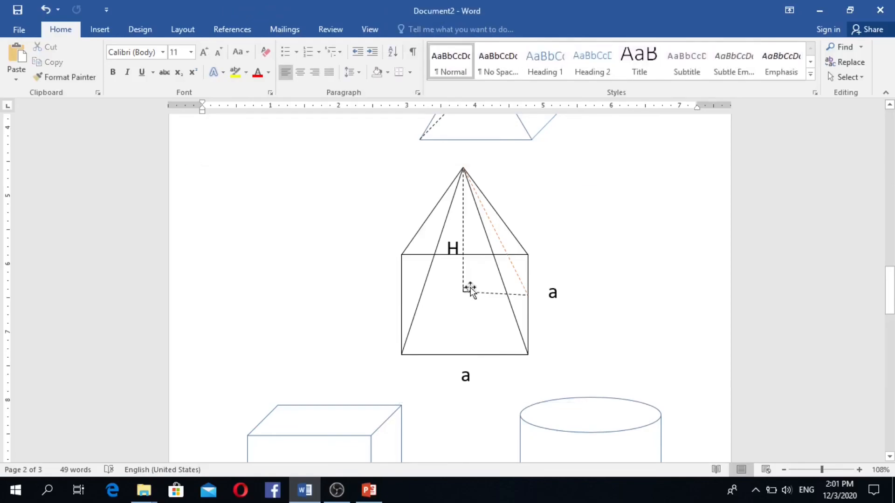
click(470, 288)
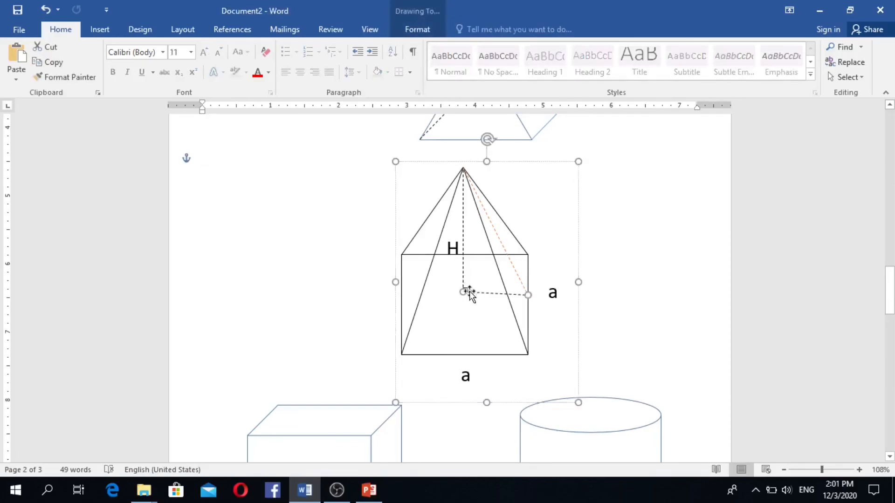
click(474, 287)
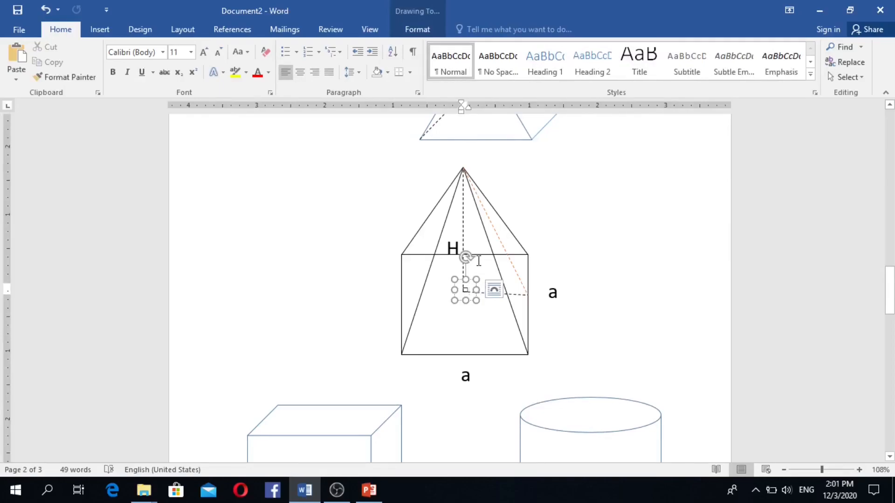
click(448, 199)
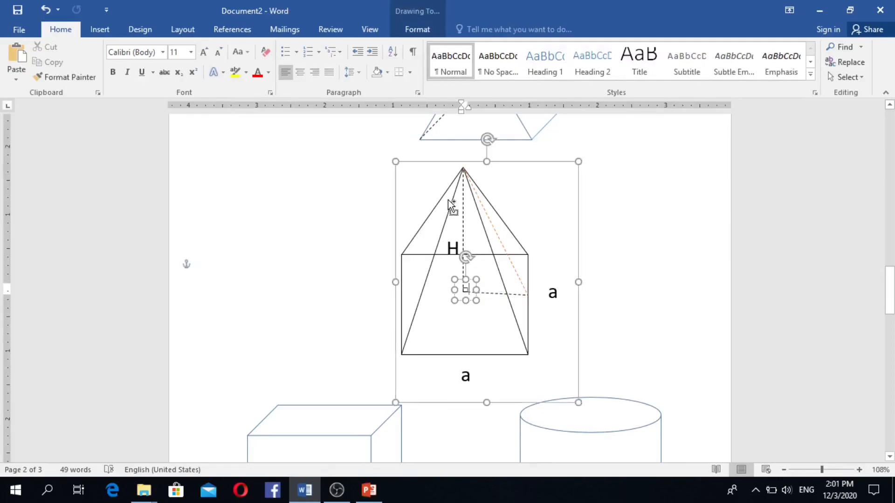
click(408, 31)
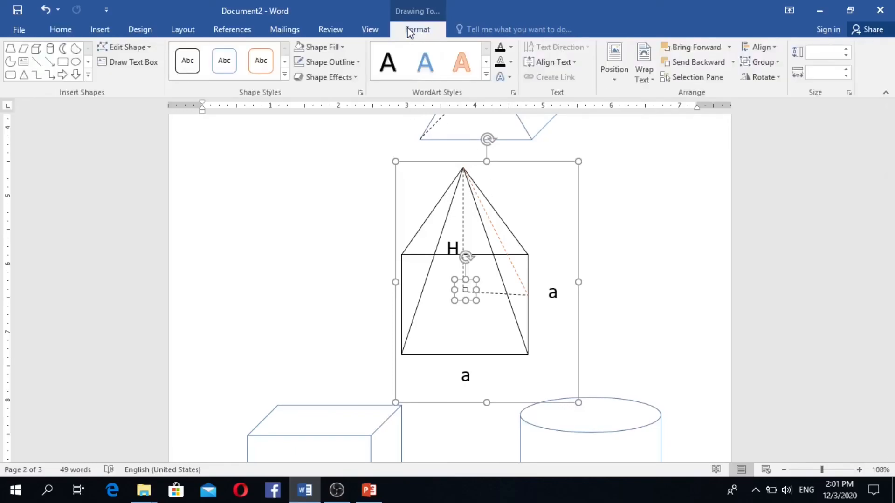
click(769, 63)
- Group the right-angle marker into the pyramid, then move the drawing up and left under the prism
click(770, 79)
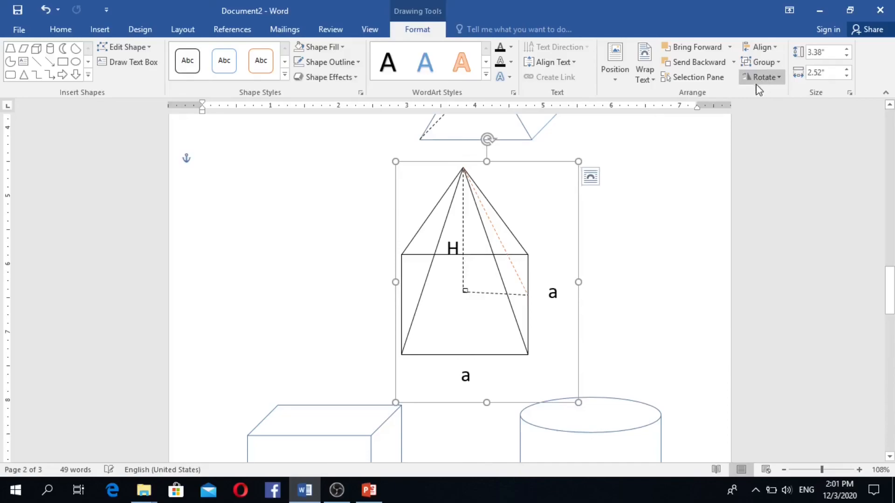
mouse_move(522, 163)
mouse_down()
mouse_move(512, 173)
mouse_move(426, 167)
mouse_move(527, 171)
mouse_move(440, 178)
mouse_move(417, 168)
mouse_move(519, 169)
mouse_move(463, 176)
mouse_move(321, 134)
mouse_move(401, 154)
mouse_move(575, 156)
mouse_move(479, 191)
mouse_move(455, 160)
mouse_move(495, 163)
mouse_up()
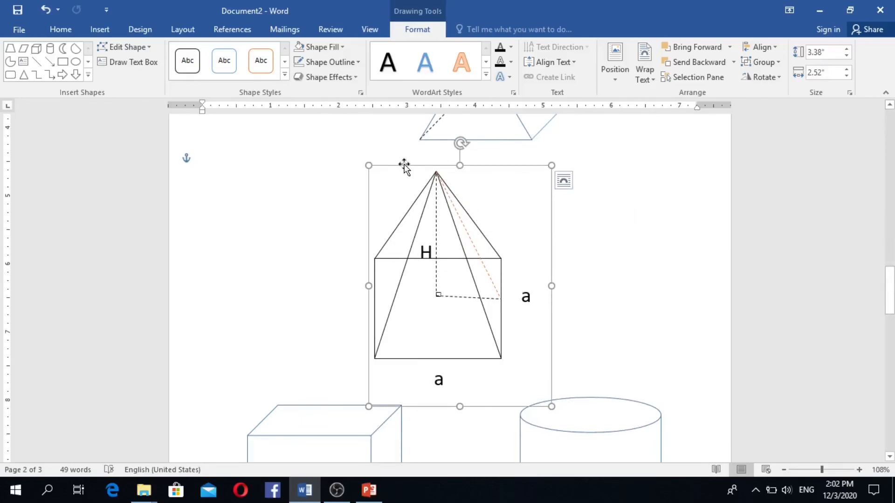
drag(404, 166, 350, 138)
scroll(544, 275, up, 1)
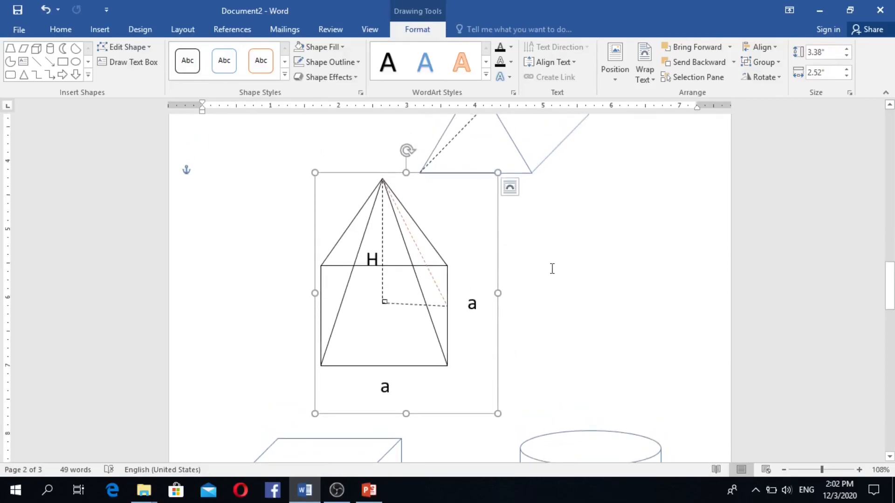
scroll(554, 266, up, 3)
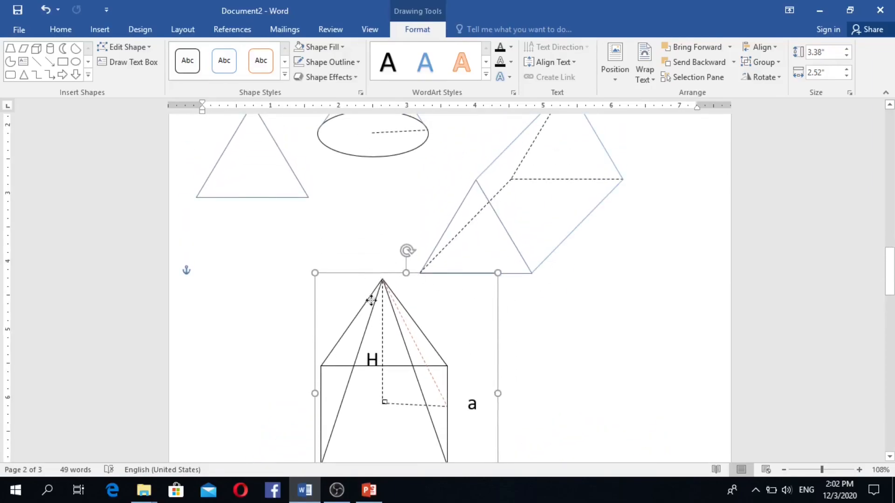
scroll(561, 250, down, 5)
scroll(563, 264, up, 7)
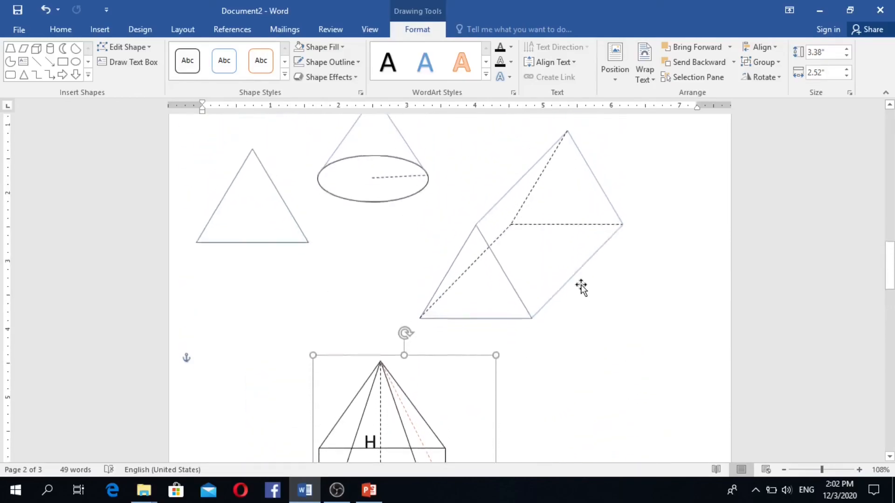
scroll(581, 287, up, 1)
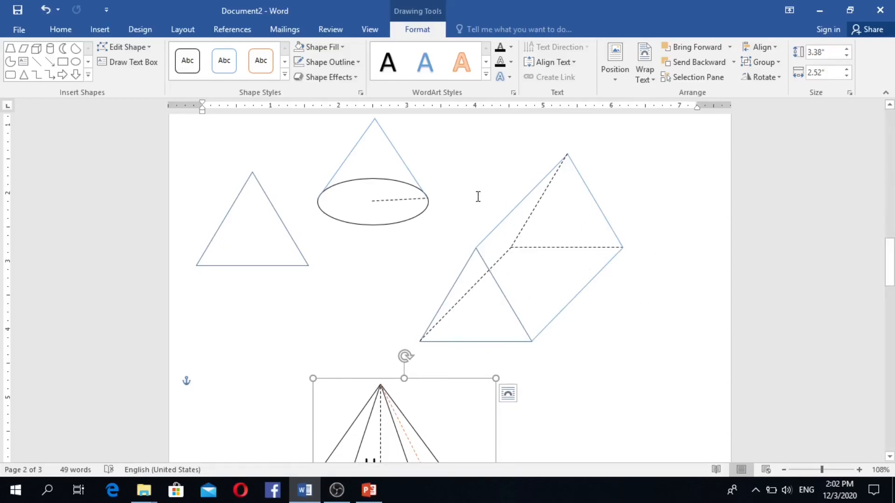
scroll(559, 285, up, 3)
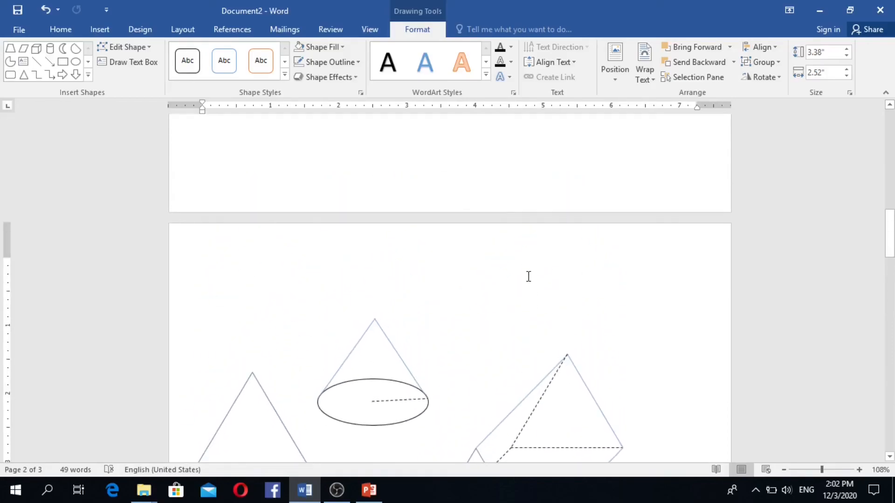
scroll(531, 272, down, 4)
scroll(512, 261, down, 1)
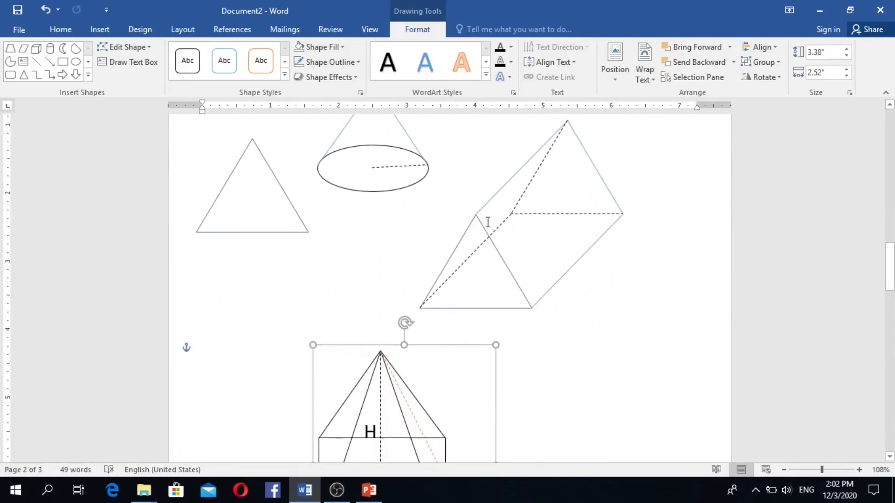
scroll(569, 241, up, 5)
scroll(462, 176, up, 5)
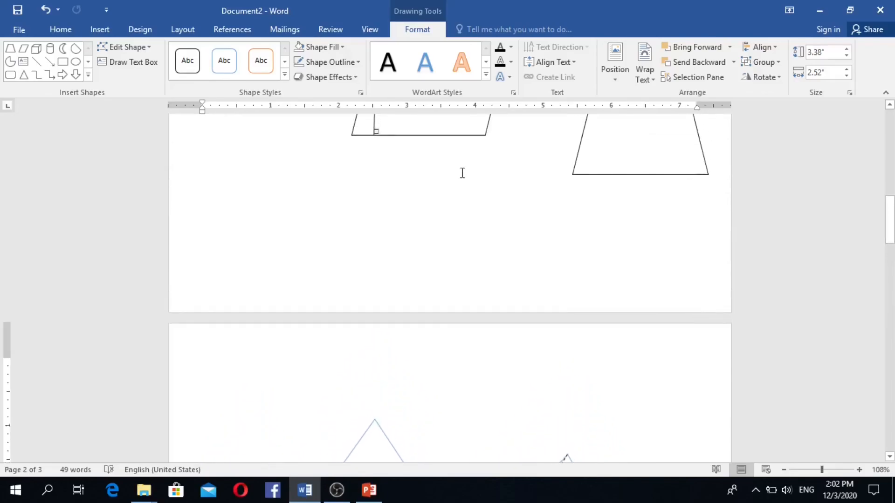
scroll(462, 177, down, 4)
scroll(474, 179, down, 9)
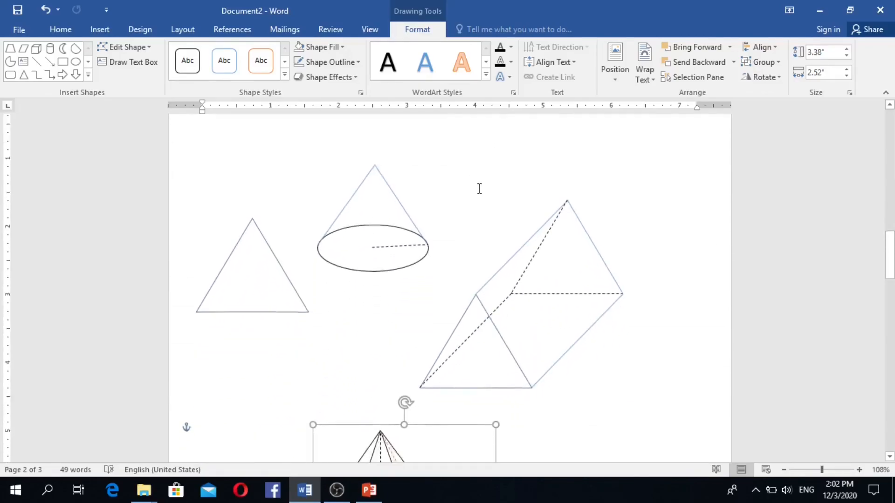